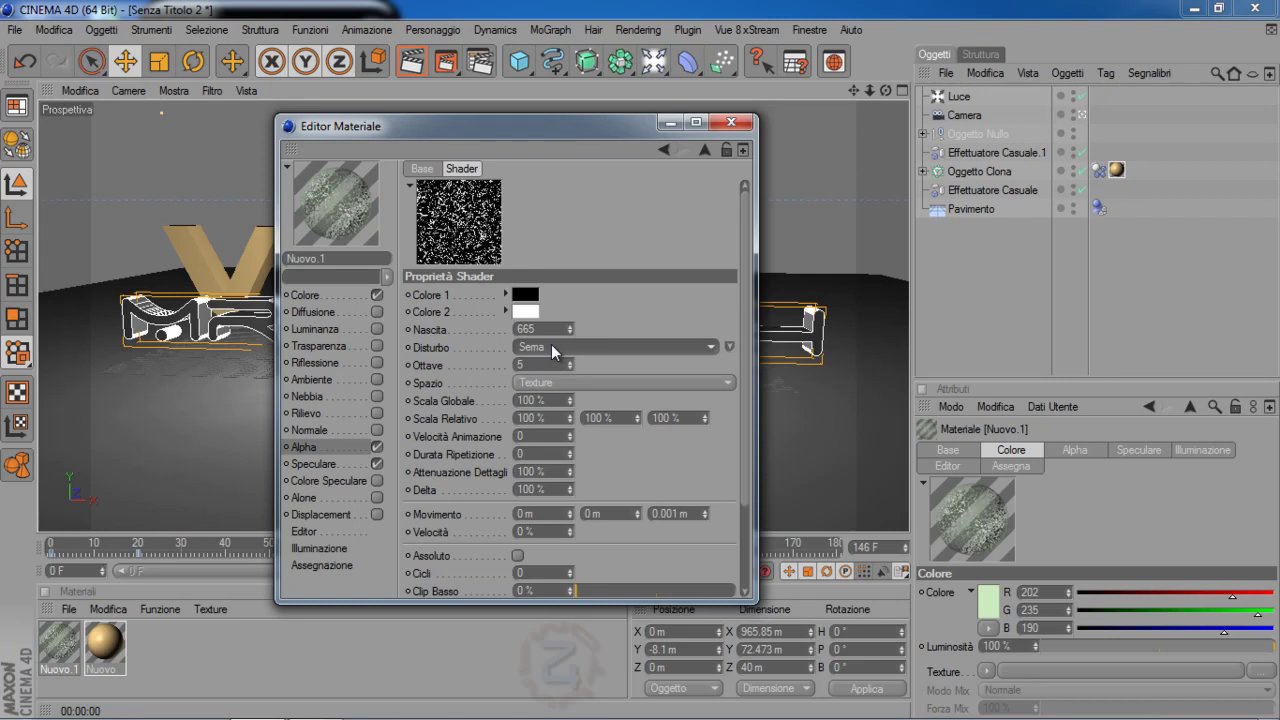
Enlarge the noise's Scala Globale to 335 %.
click(570, 400)
drag(570, 399, 570, 400)
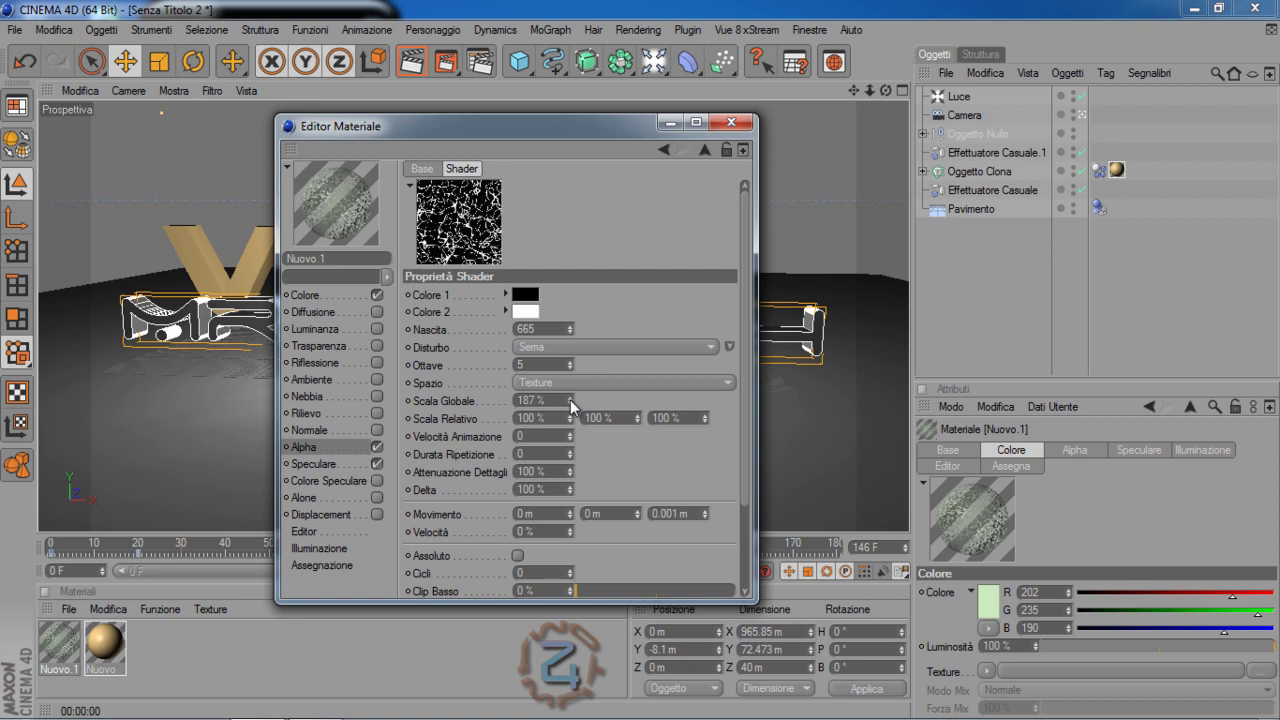
drag(570, 400, 570, 400)
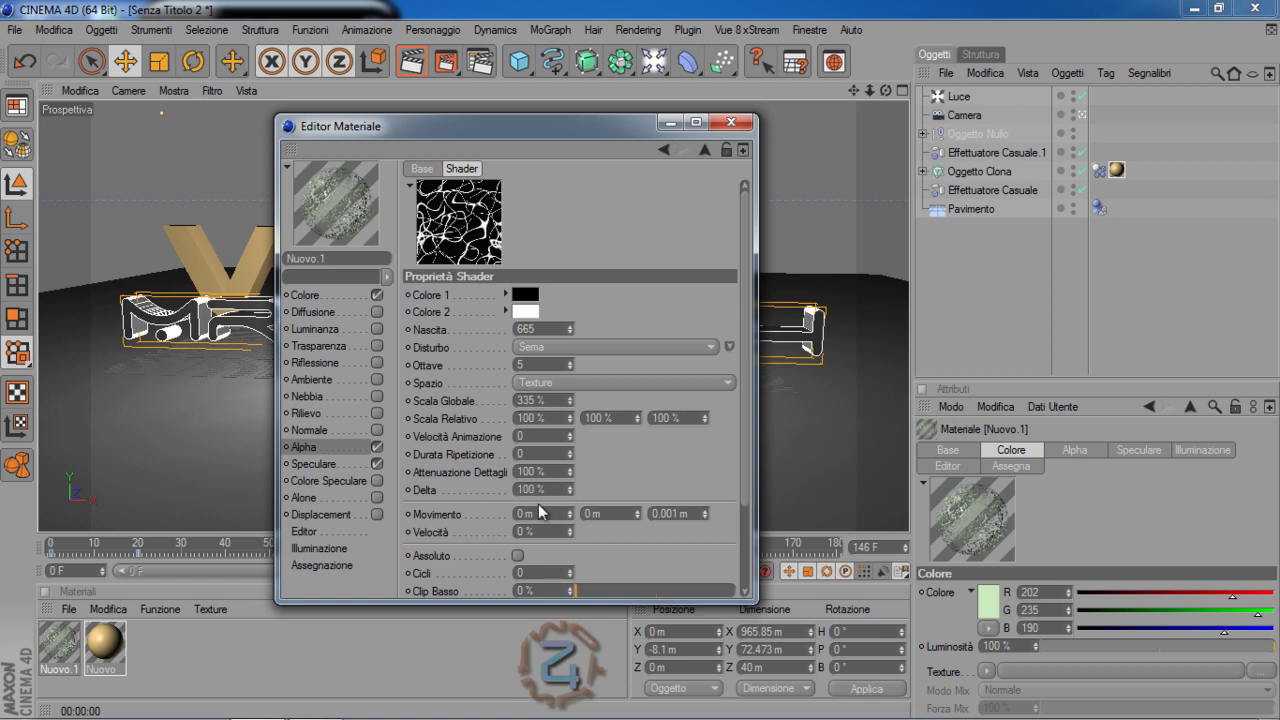
Raise the noise Velocità to 123 % and set the material preview to animate.
click(570, 529)
drag(570, 530, 570, 529)
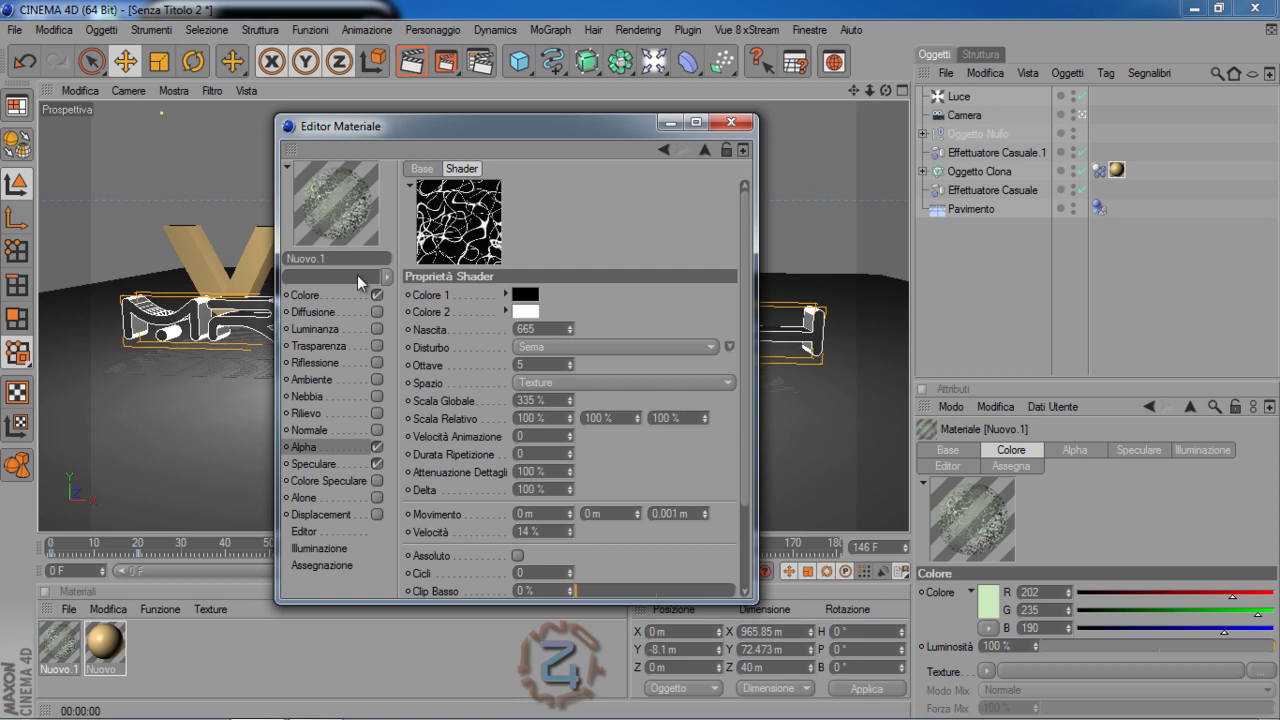
right_click(334, 187)
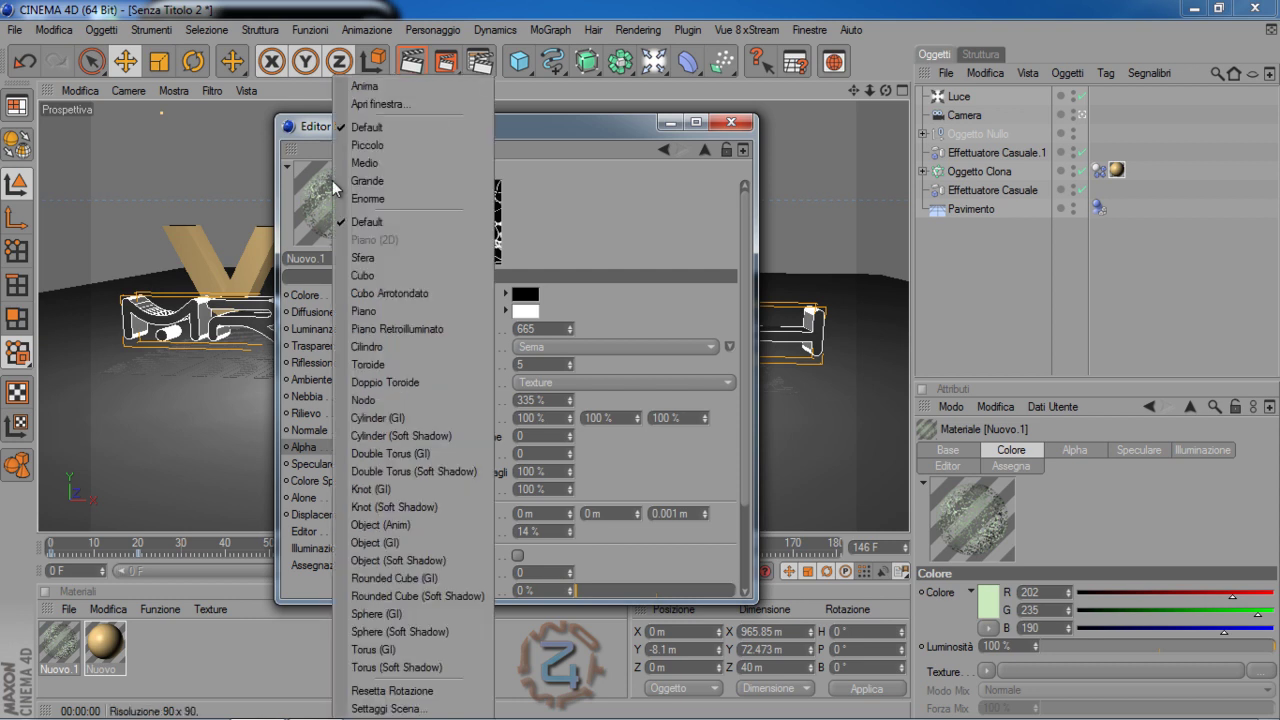
click(365, 86)
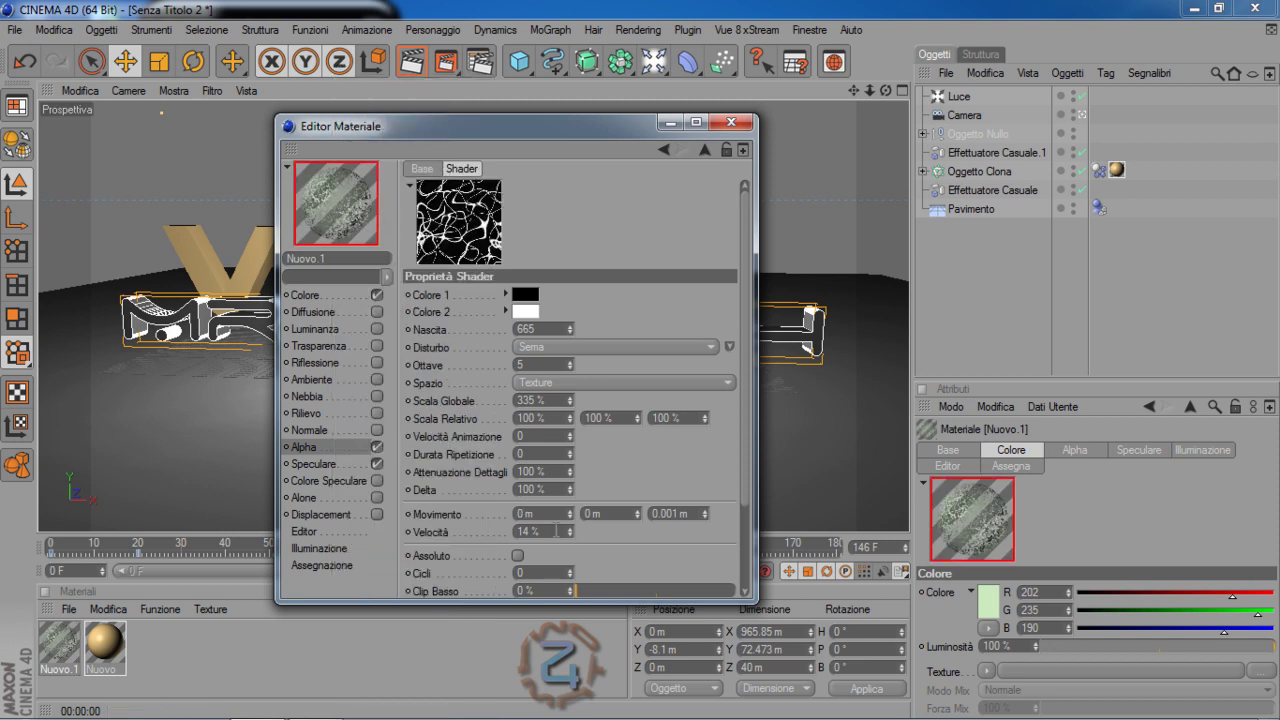
drag(570, 532, 570, 531)
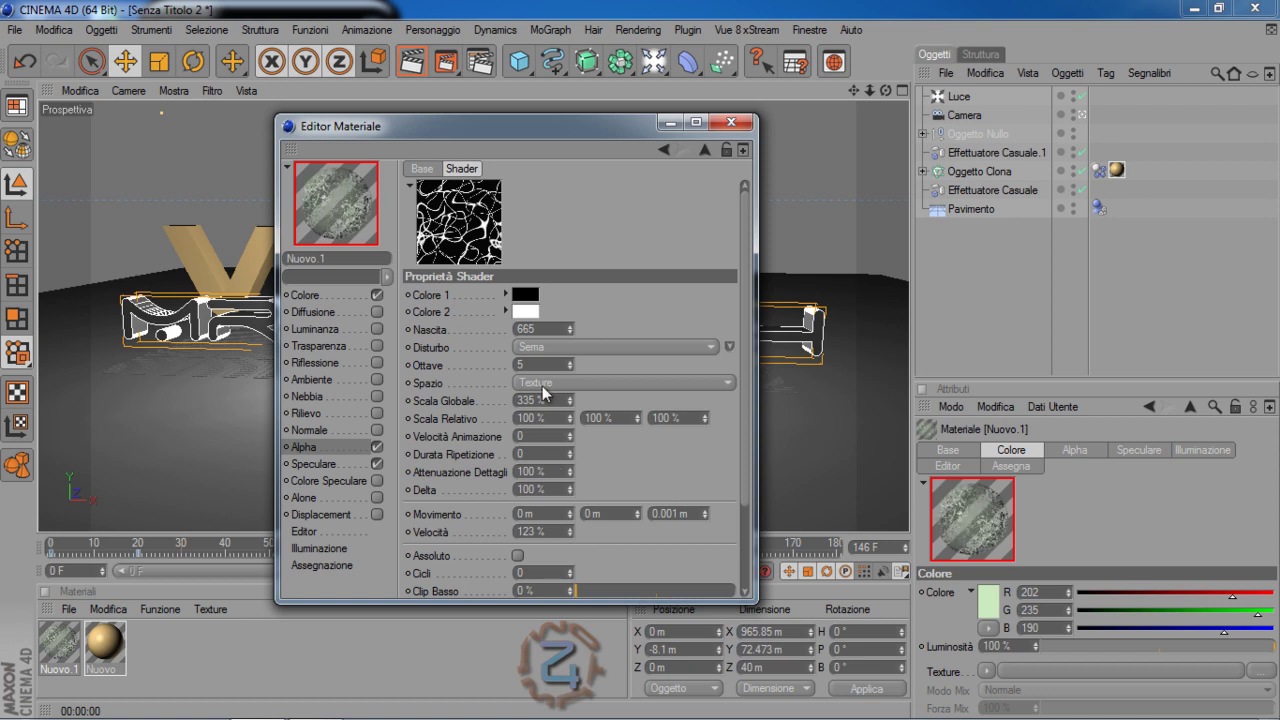
click(545, 347)
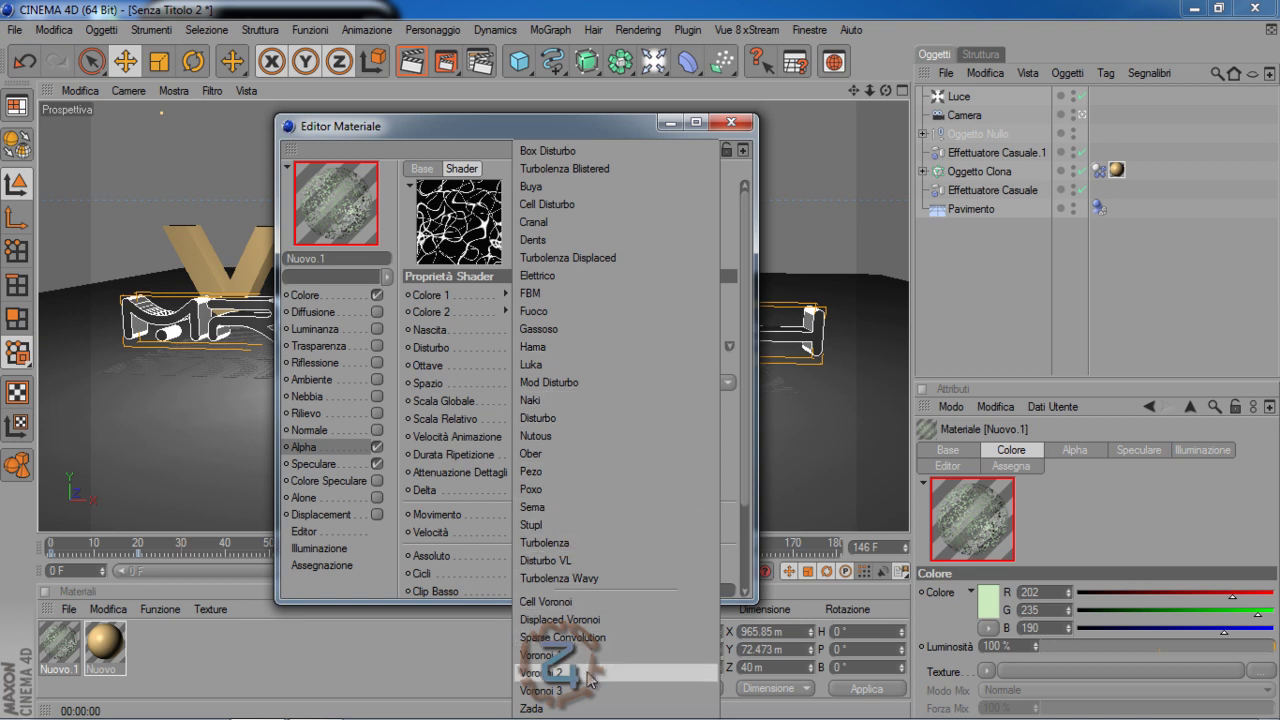
Switch the noise to Zada with animation speed 6.5 and enter 605 for Nascita.
click(545, 708)
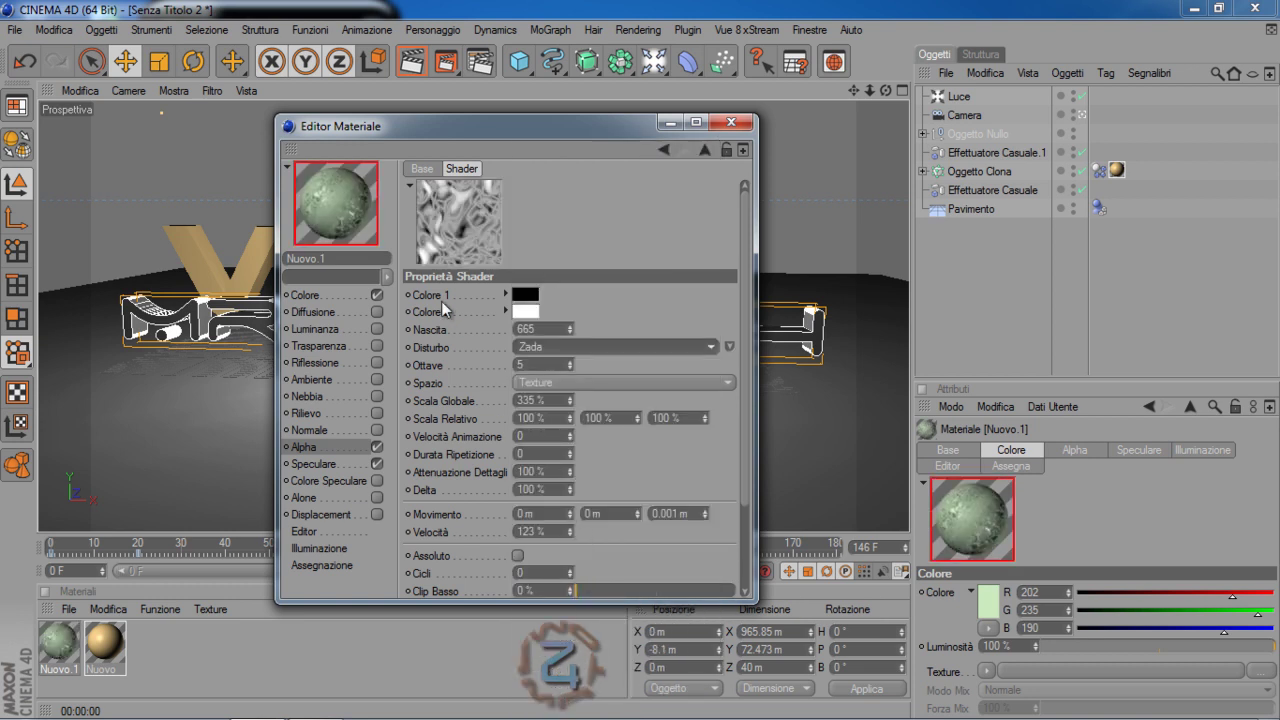
click(568, 434)
text(6.5)
key(Return)
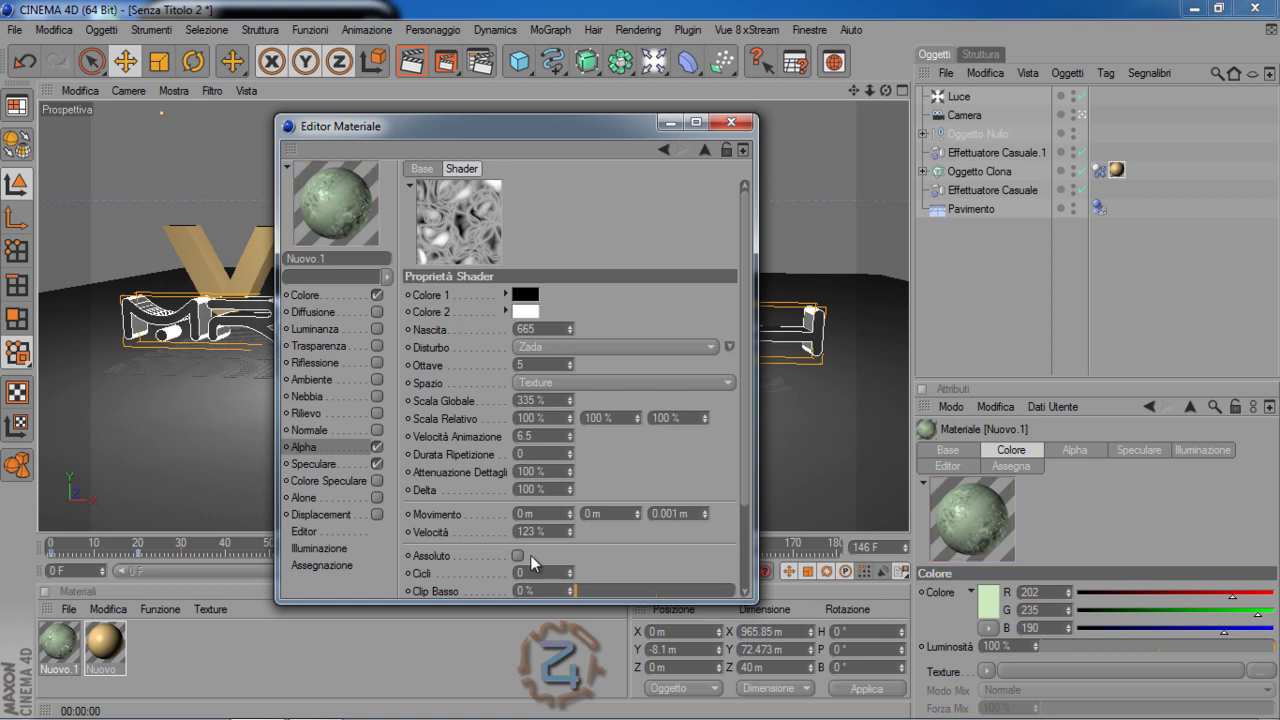
mouse_move(744, 321)
mouse_down()
mouse_move(739, 418)
mouse_move(750, 316)
mouse_up()
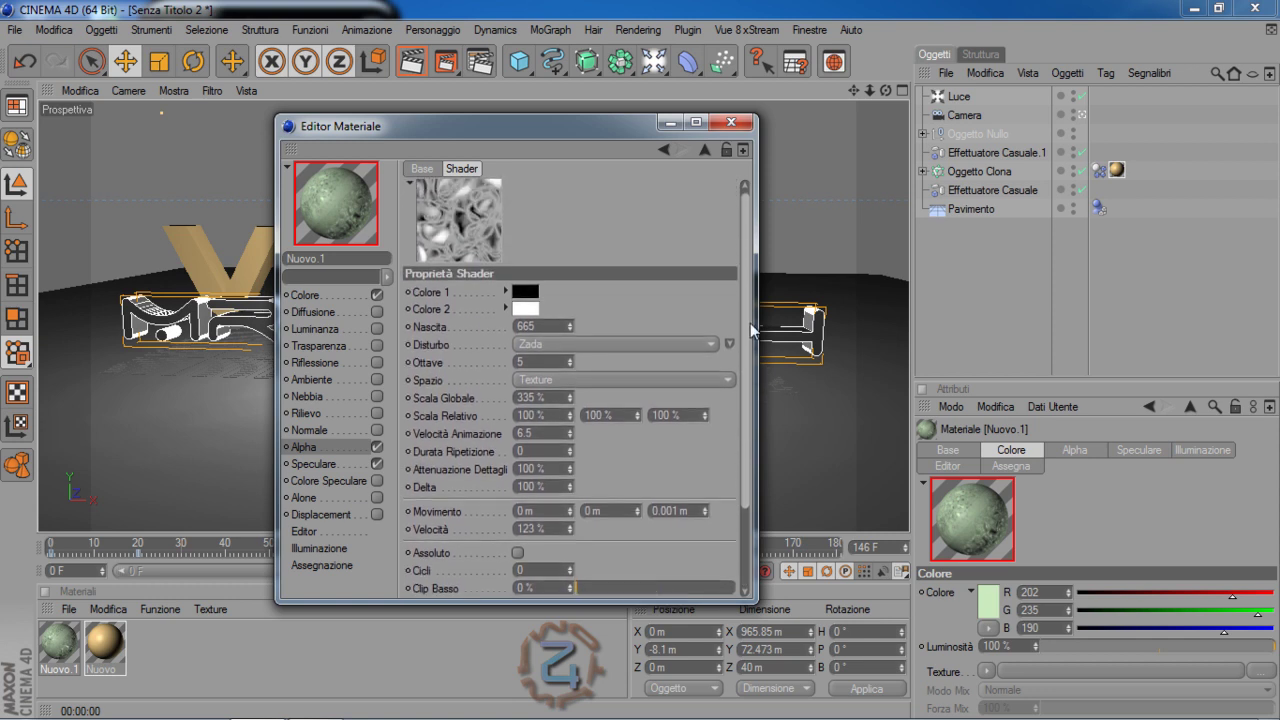
double_click(540, 329)
text(605)
key(Return)
Make the noise's Colore 2 light green and raise Ottave to 10.2.
click(527, 313)
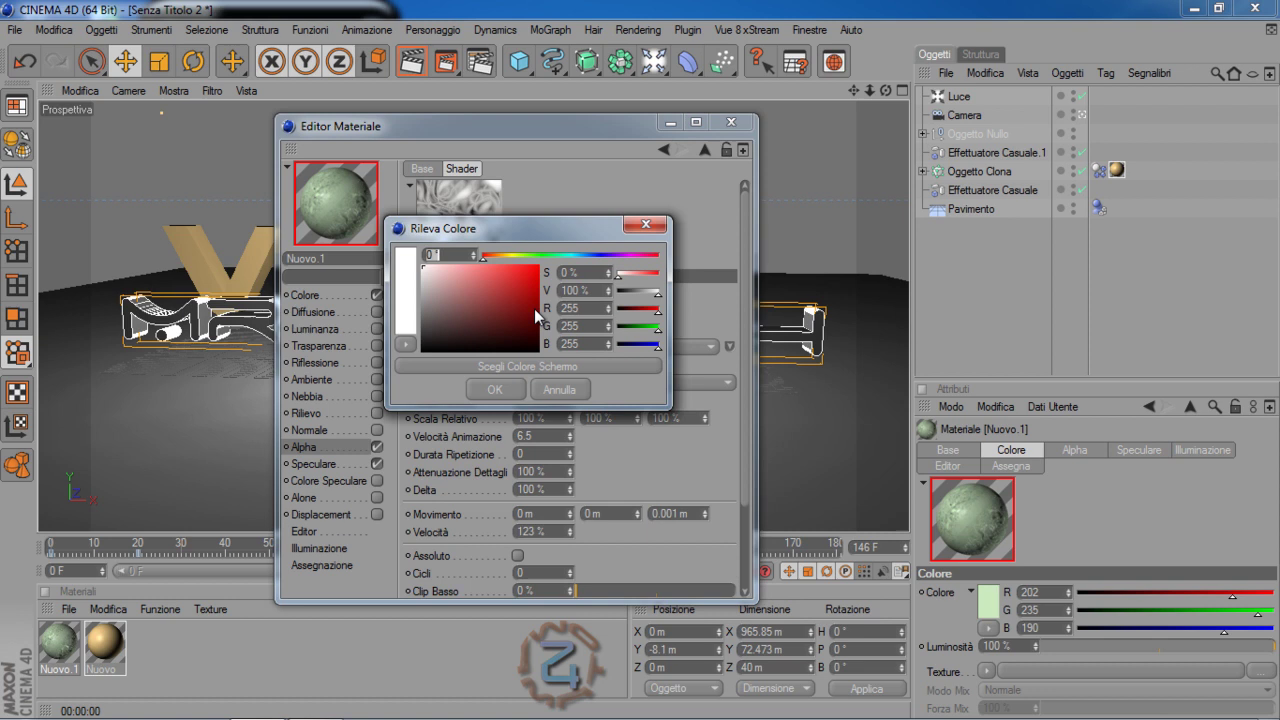
click(527, 258)
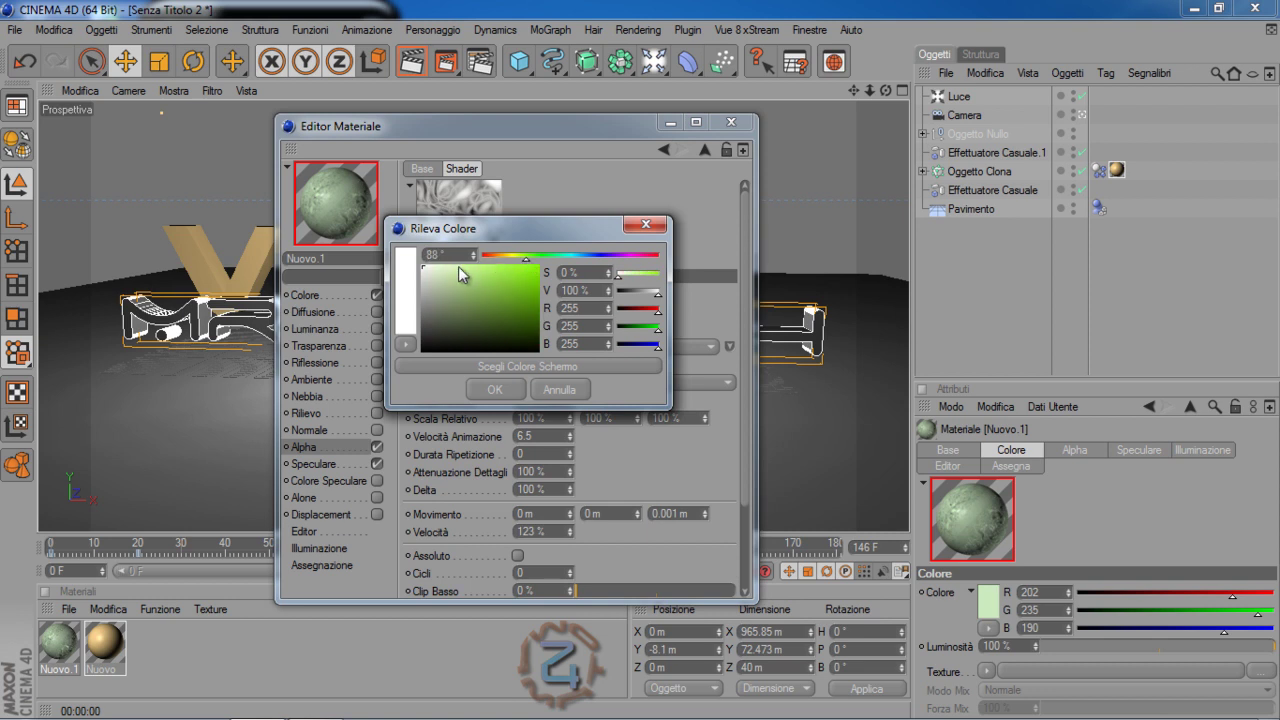
click(453, 271)
click(495, 388)
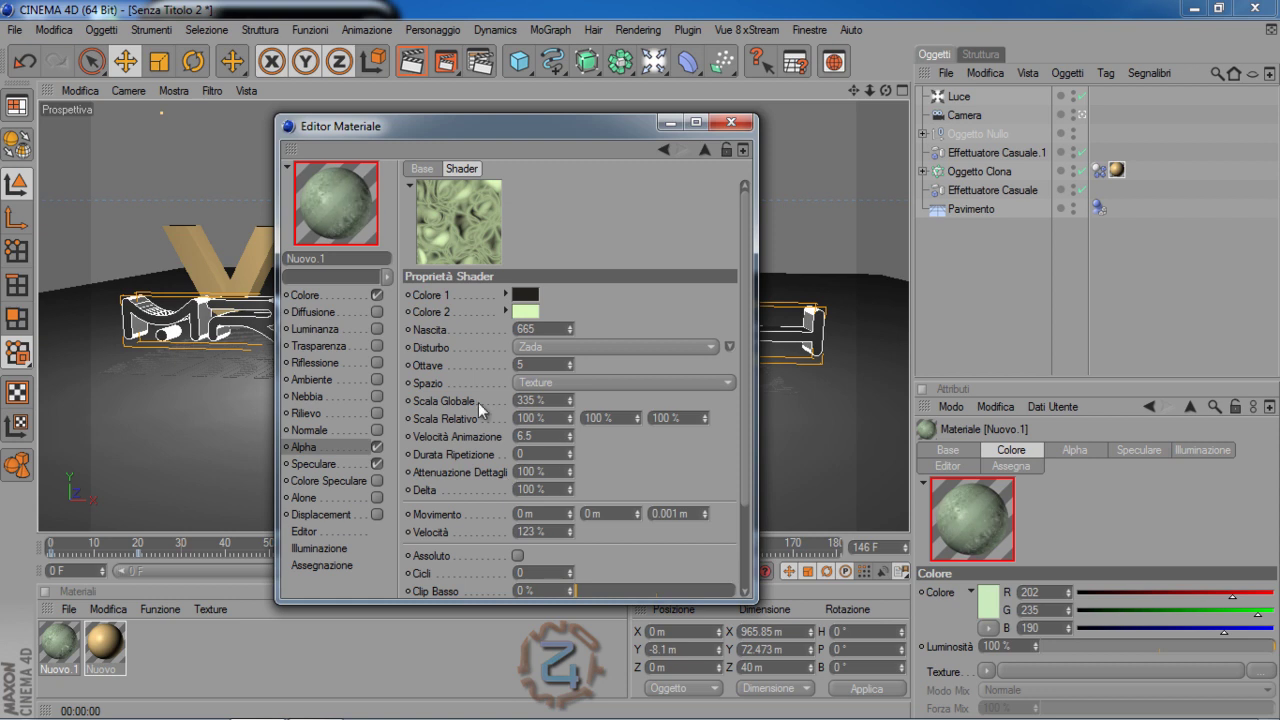
click(570, 361)
click(570, 362)
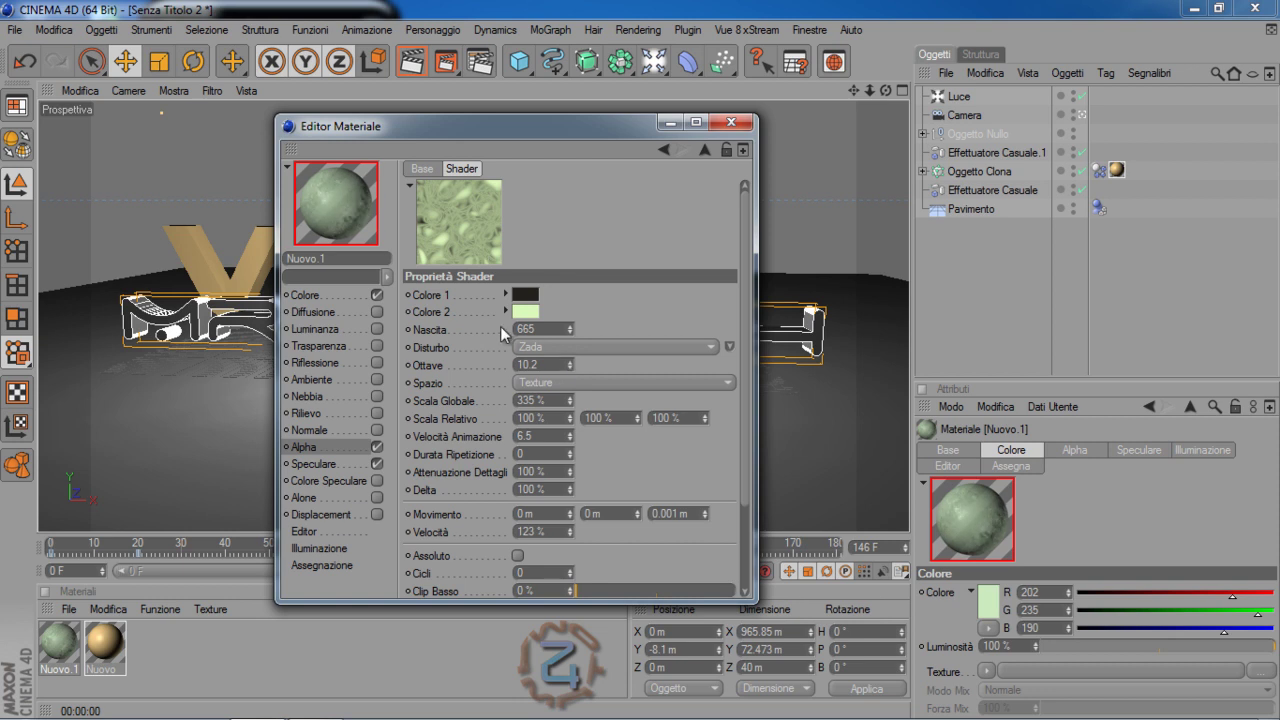
Browse the noise presets, keep Zada, and apply Nuovo.1 to Oggetto Nullo.
click(727, 346)
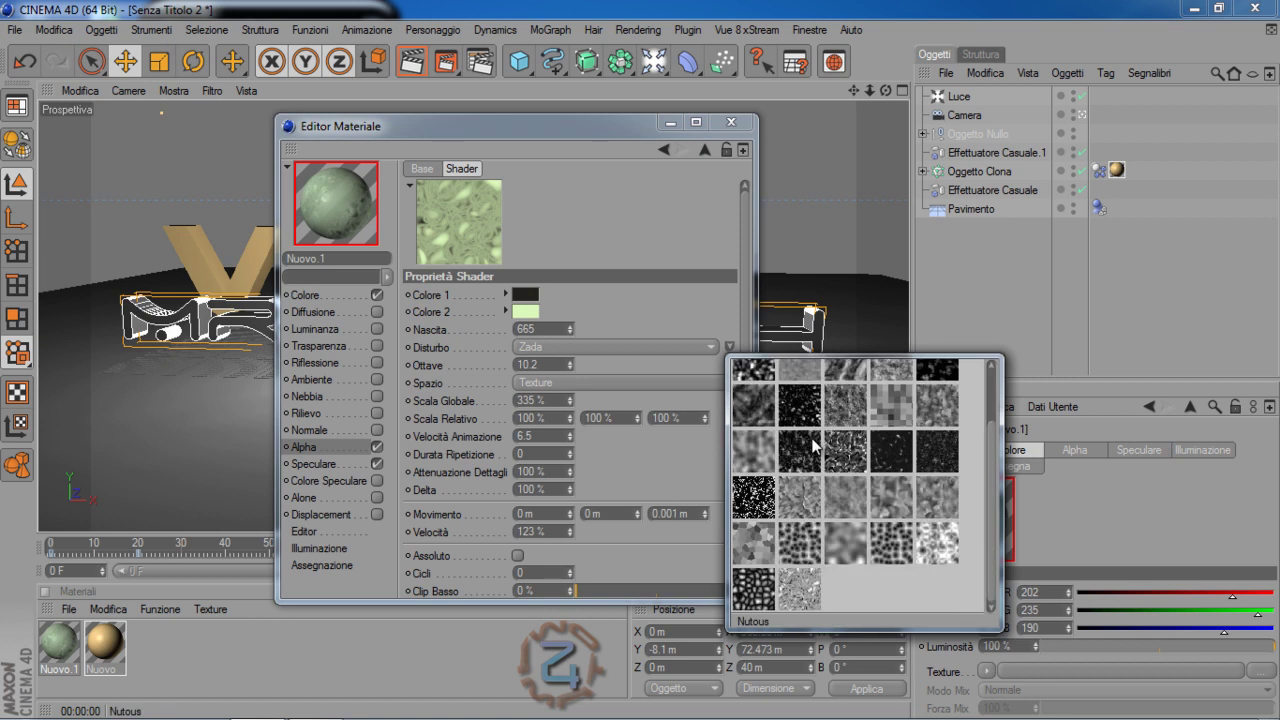
click(728, 347)
click(728, 347)
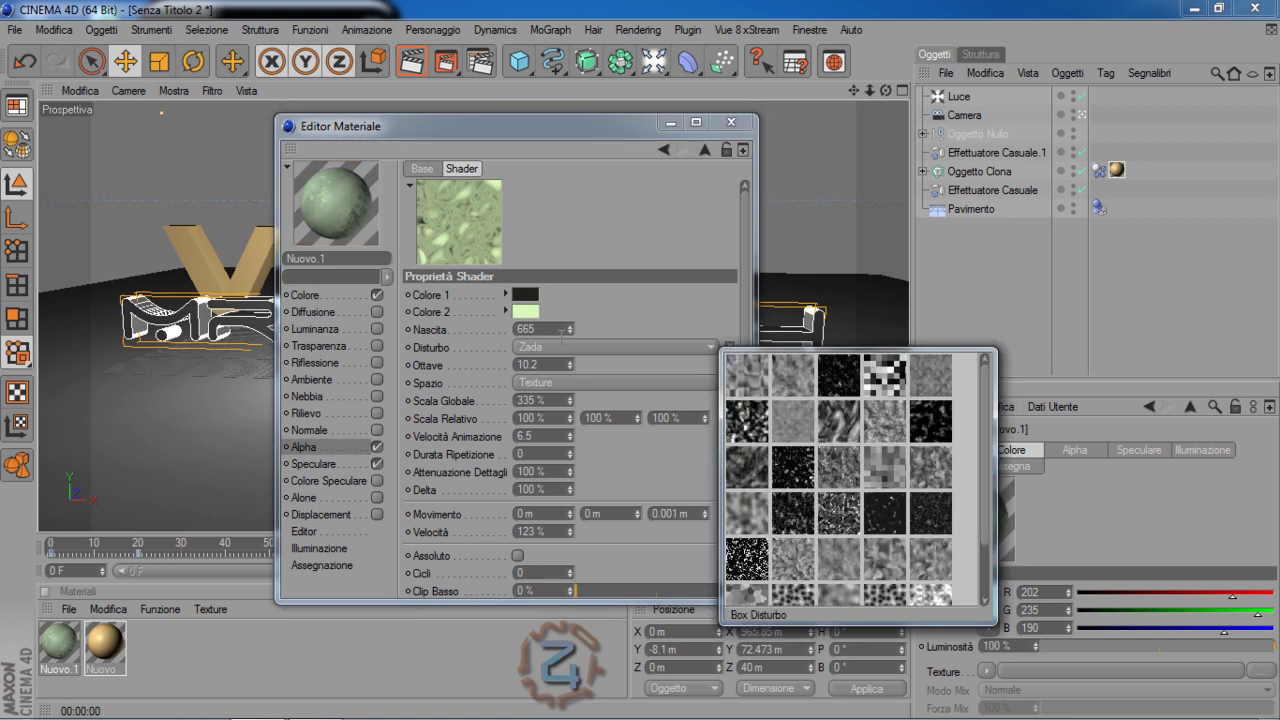
click(552, 349)
click(552, 349)
click(600, 602)
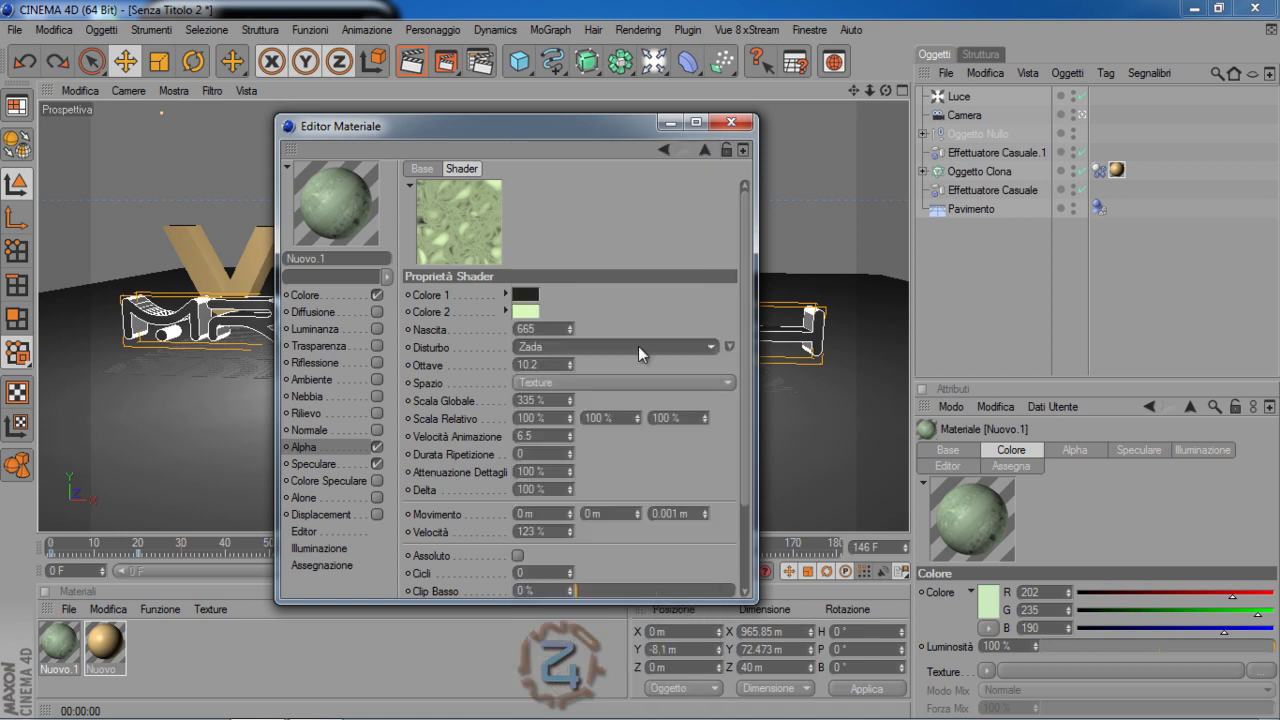
click(718, 122)
drag(60, 642, 968, 133)
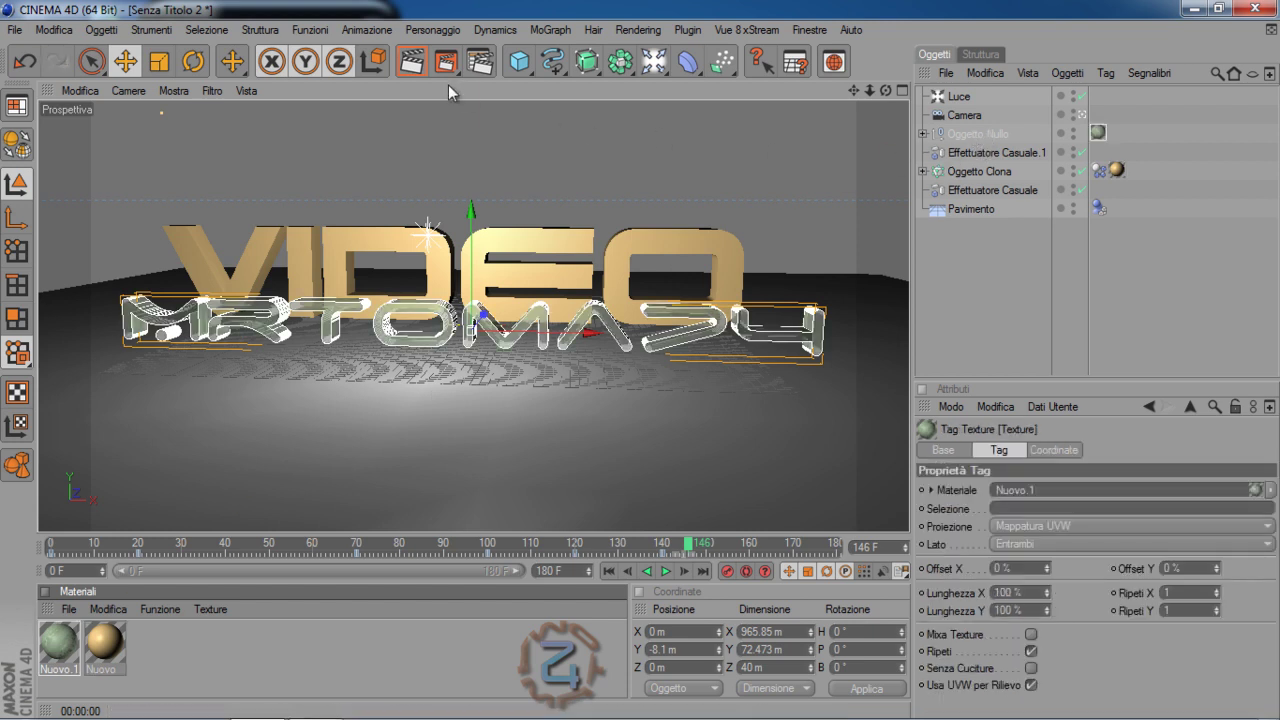
Render the view, then reopen the Nuovo.1 material in the Material Editor.
click(412, 61)
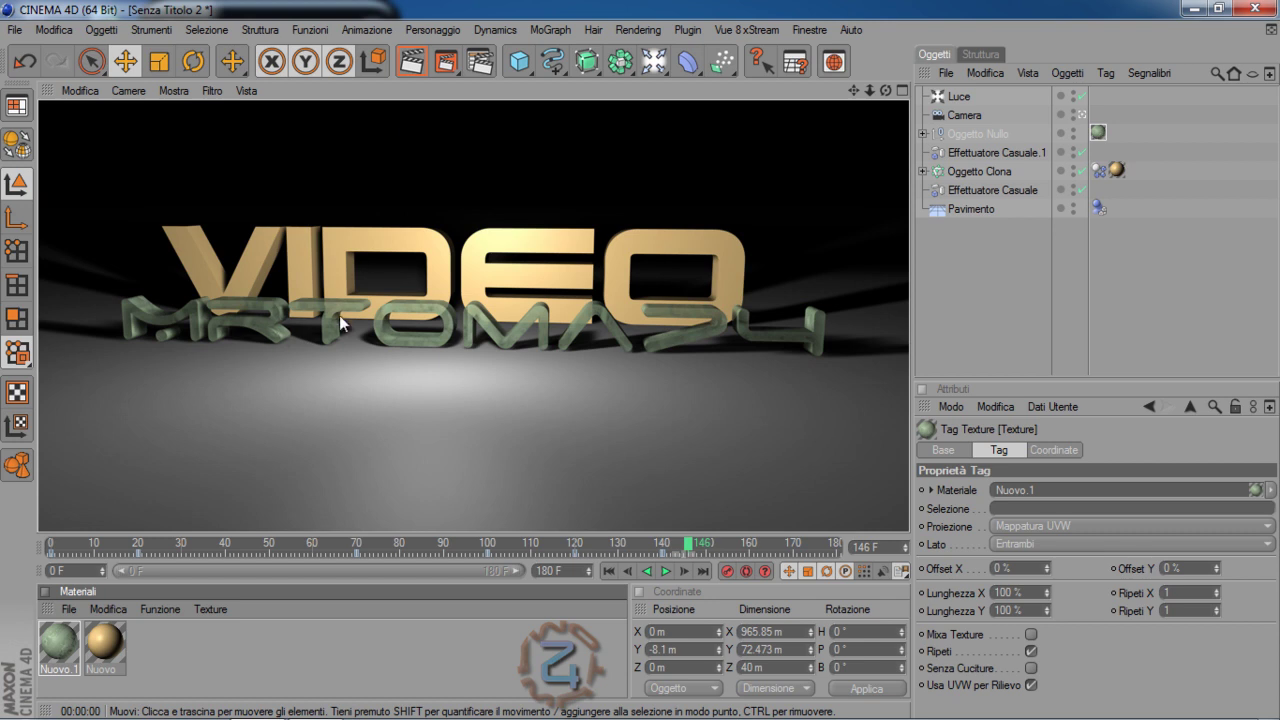
double_click(52, 651)
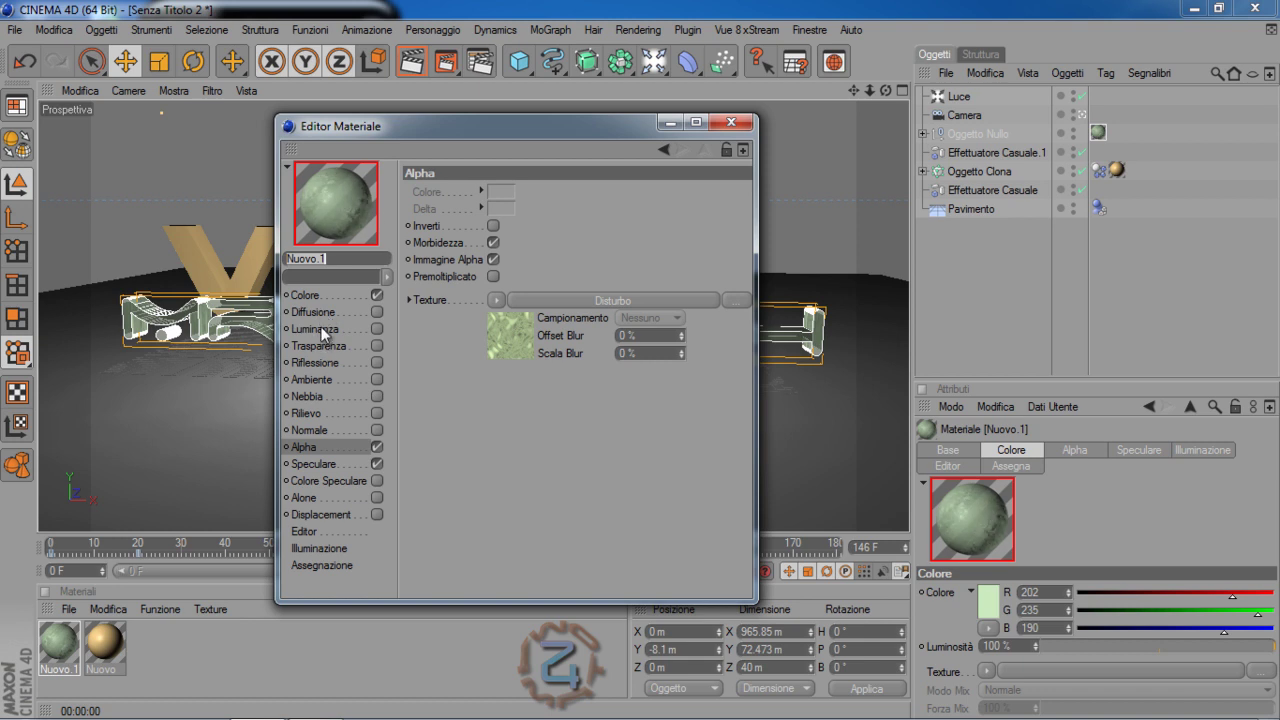
Load a Disturbo noise into Nuovo.1's Diffusione channel and set its pattern to Elettrico.
click(313, 312)
click(517, 268)
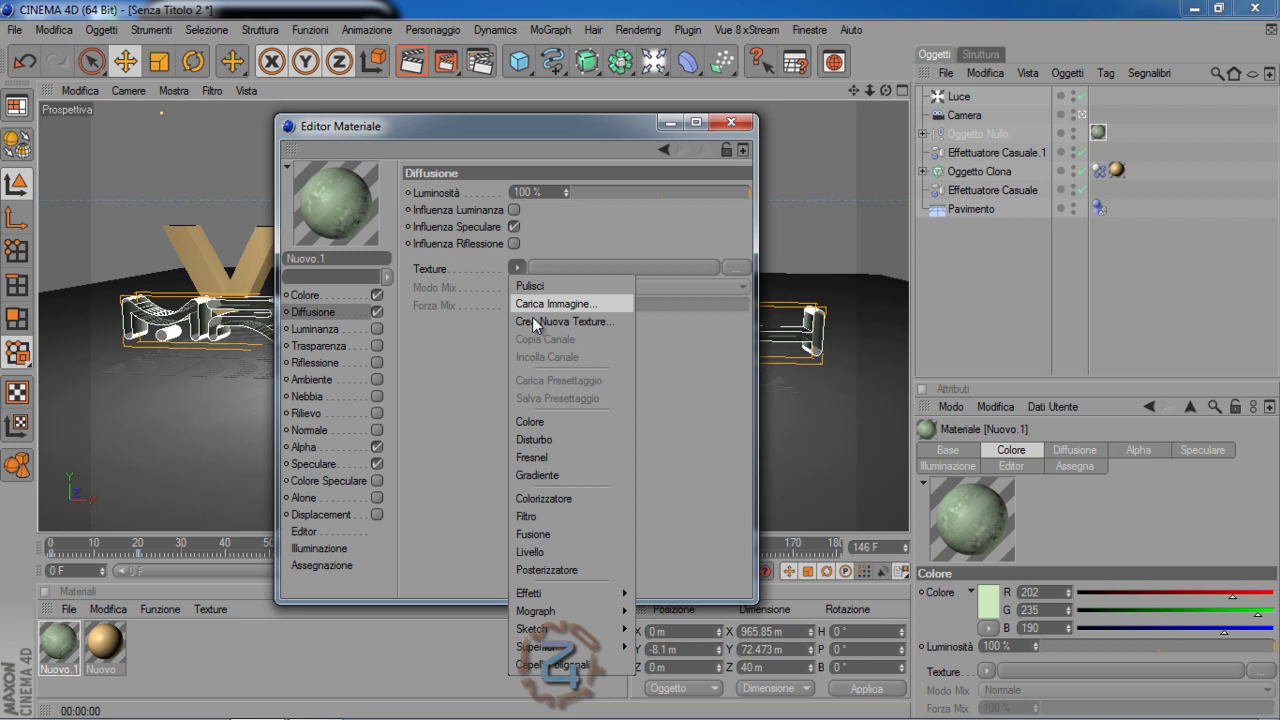
click(538, 440)
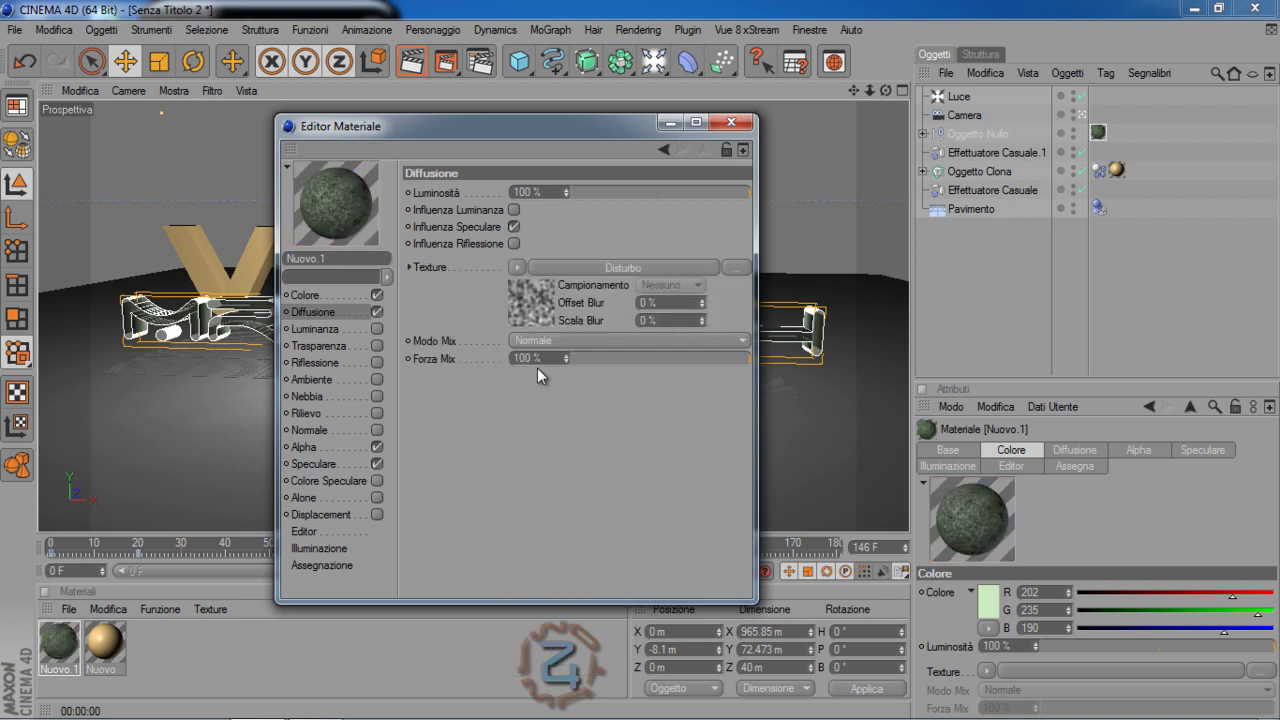
click(520, 295)
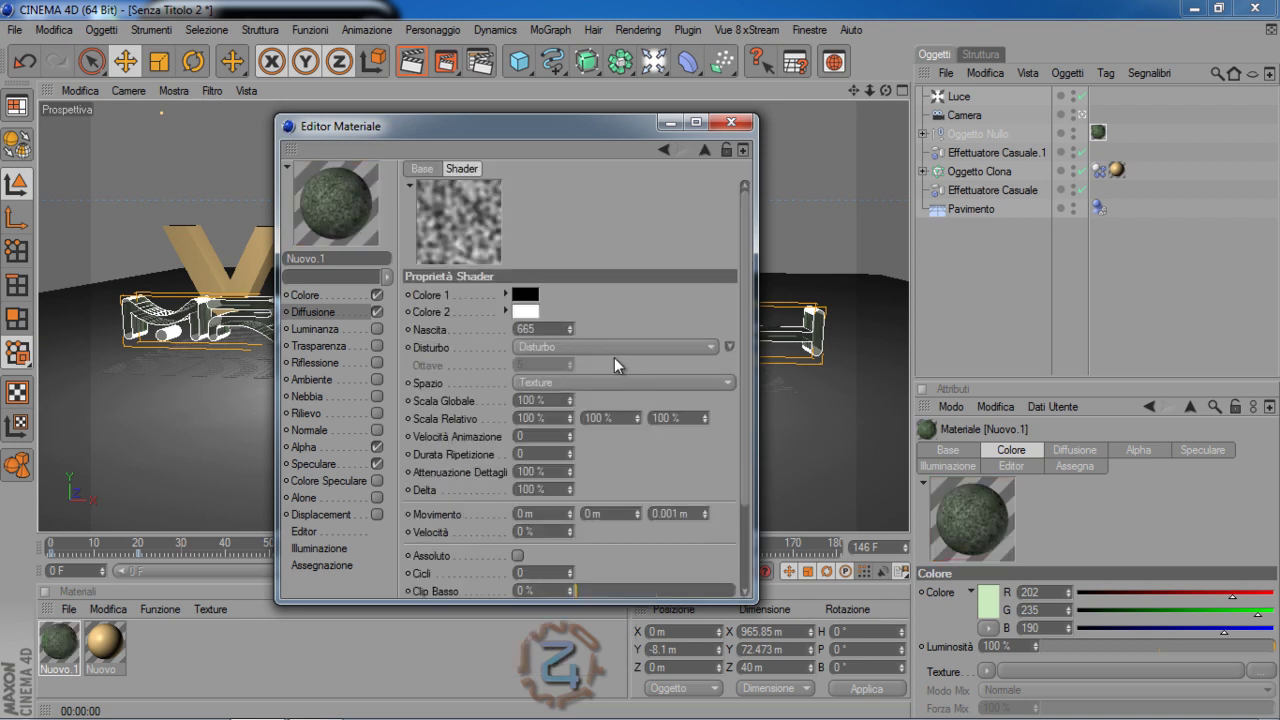
click(729, 346)
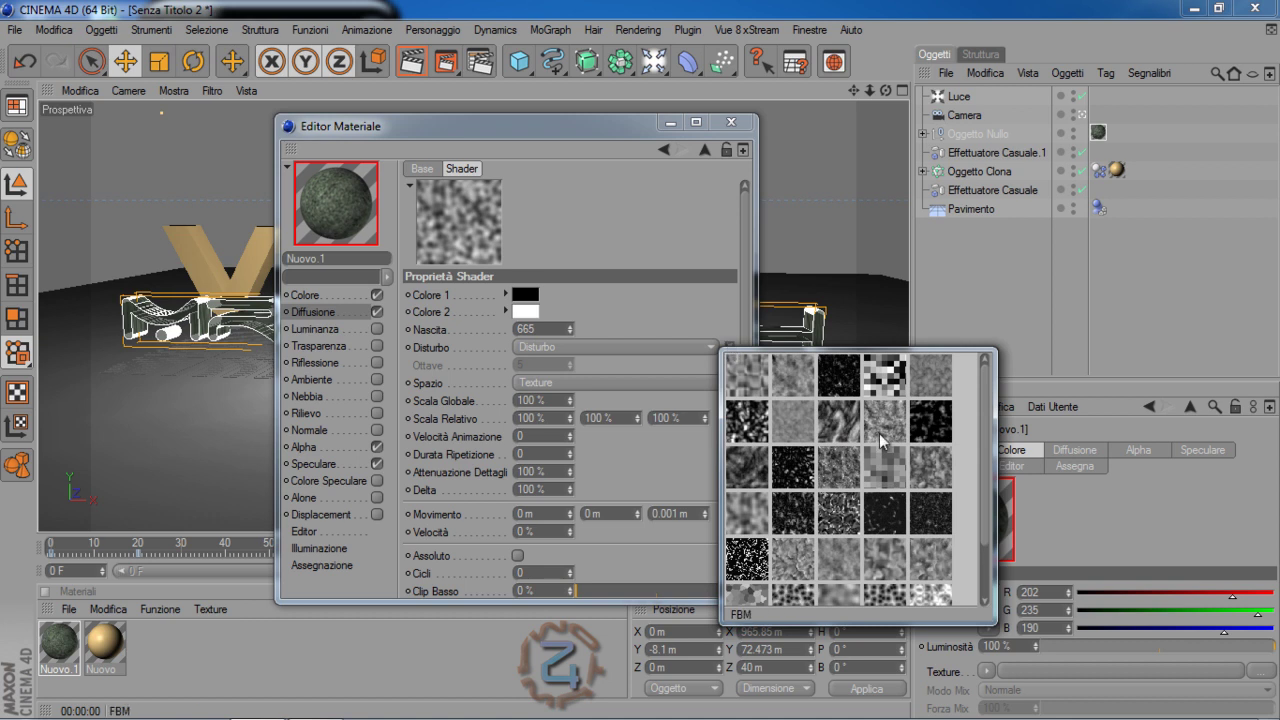
scroll(879, 437, down, 2)
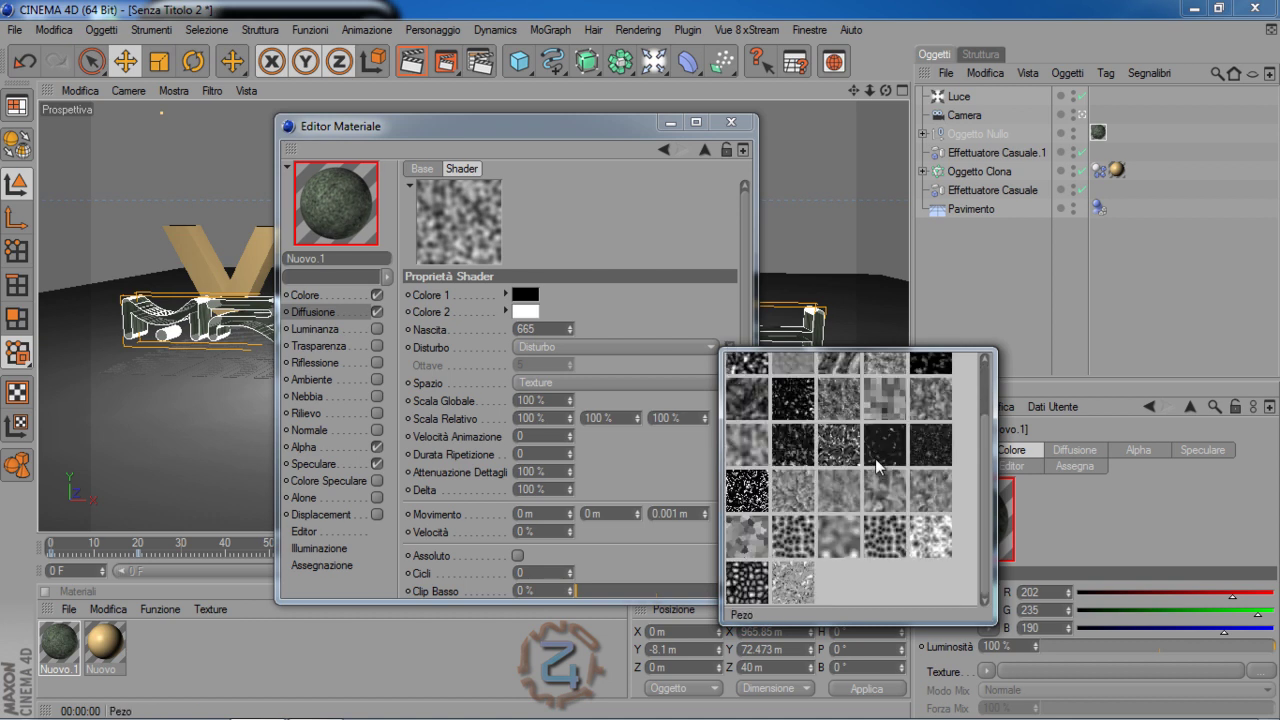
scroll(875, 458, up, 2)
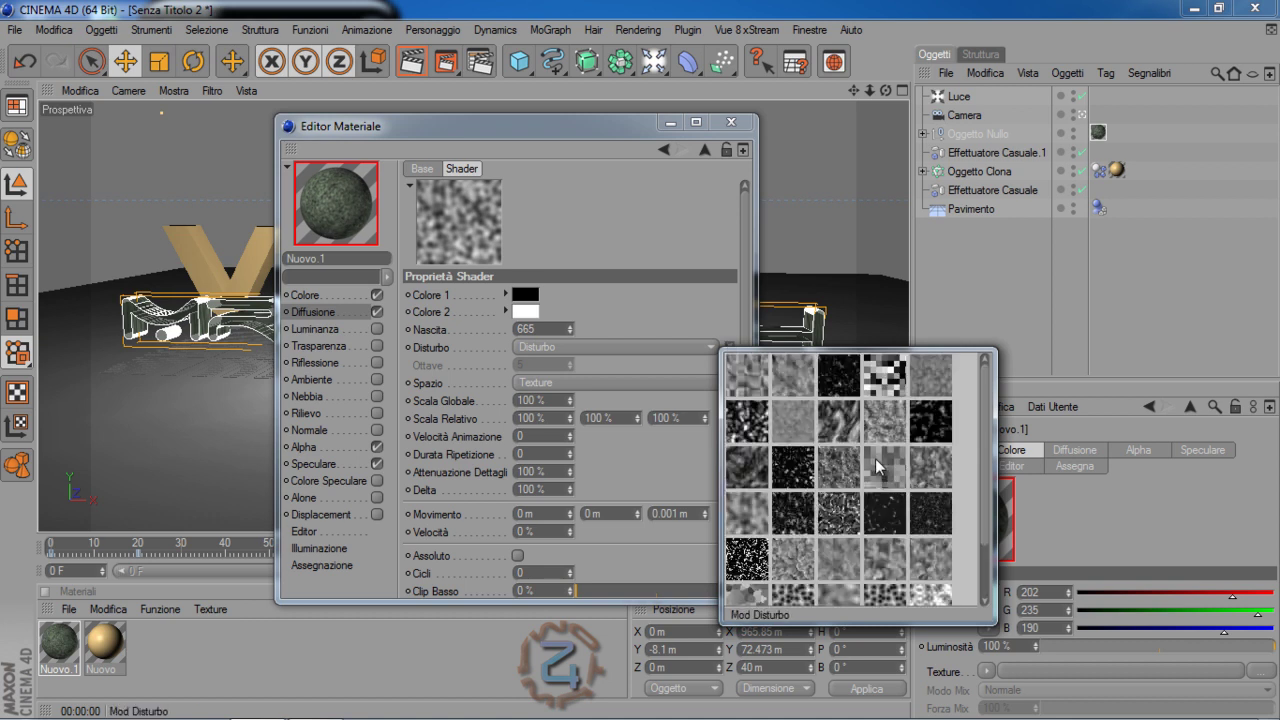
click(870, 393)
click(835, 416)
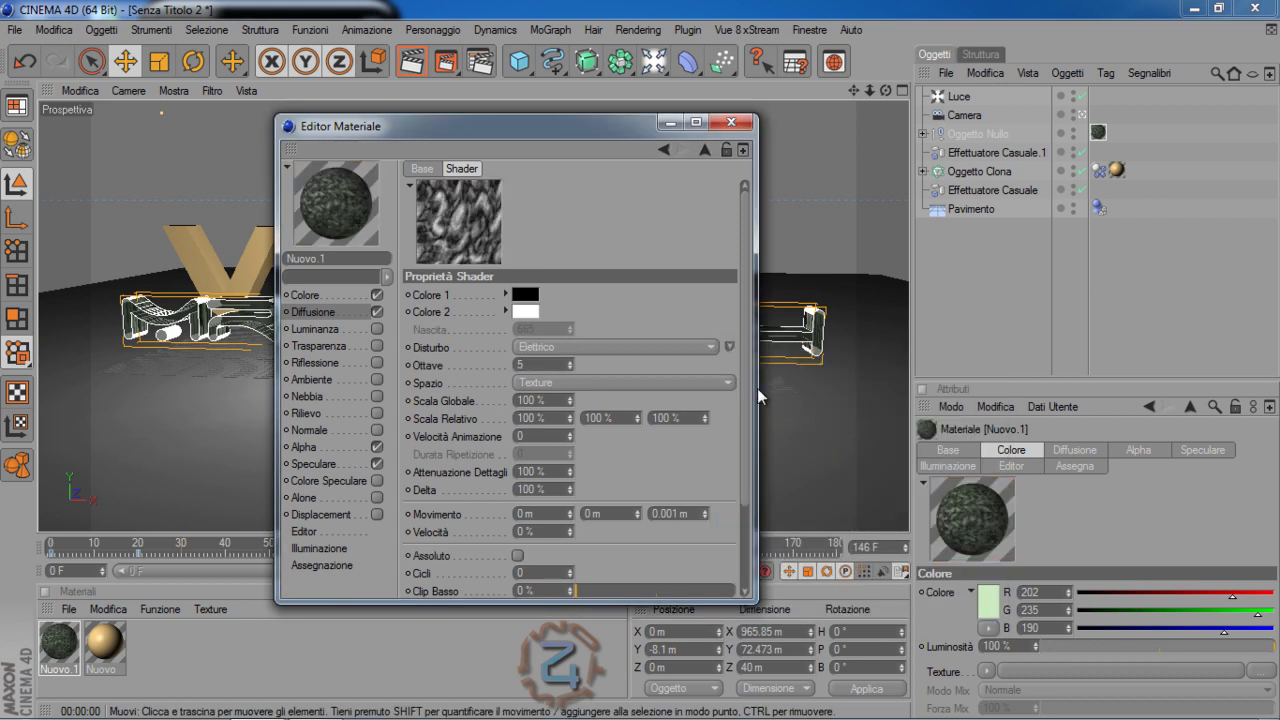
Make the noise's Colore 1 dark green and Colore 2 light green.
click(526, 294)
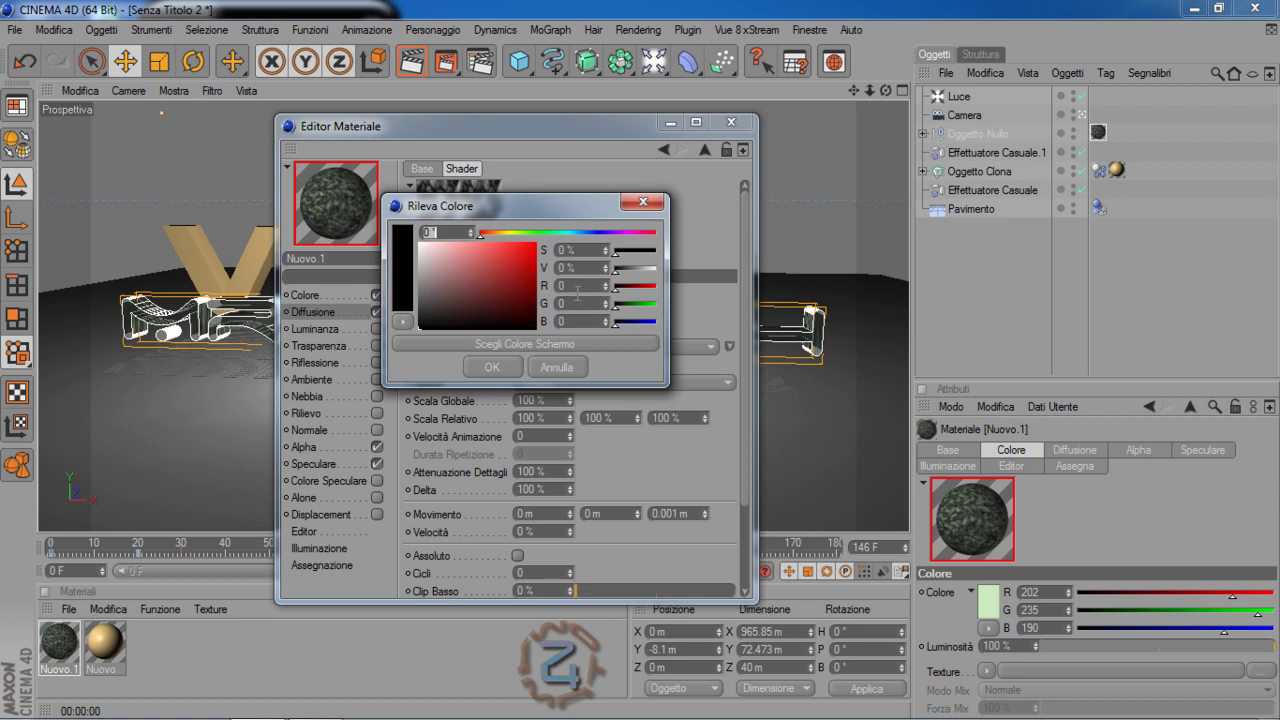
click(533, 233)
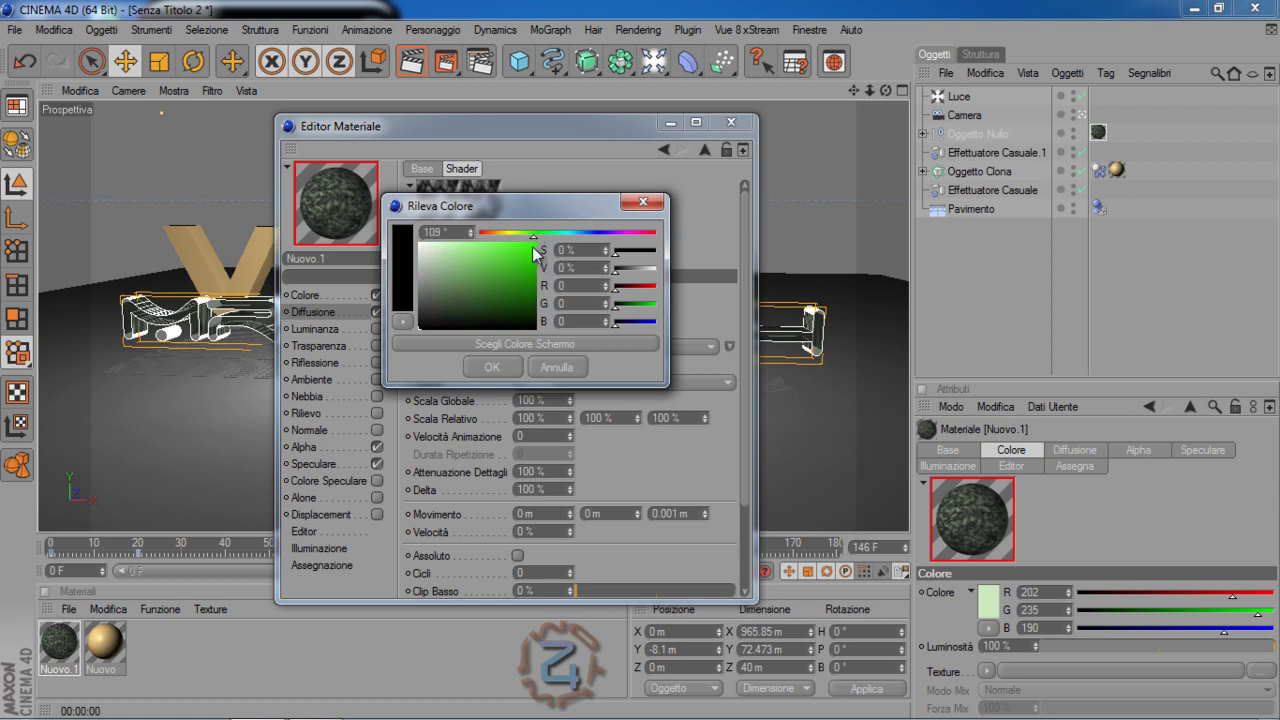
click(536, 317)
click(536, 305)
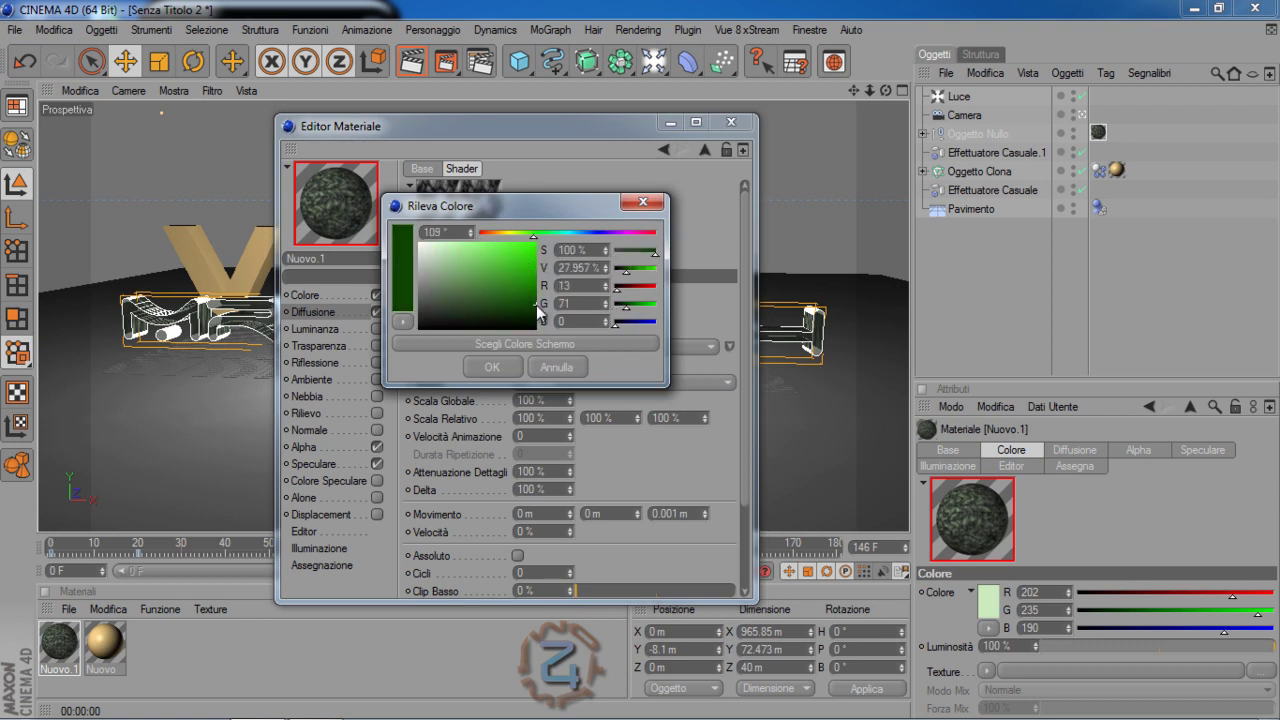
click(491, 367)
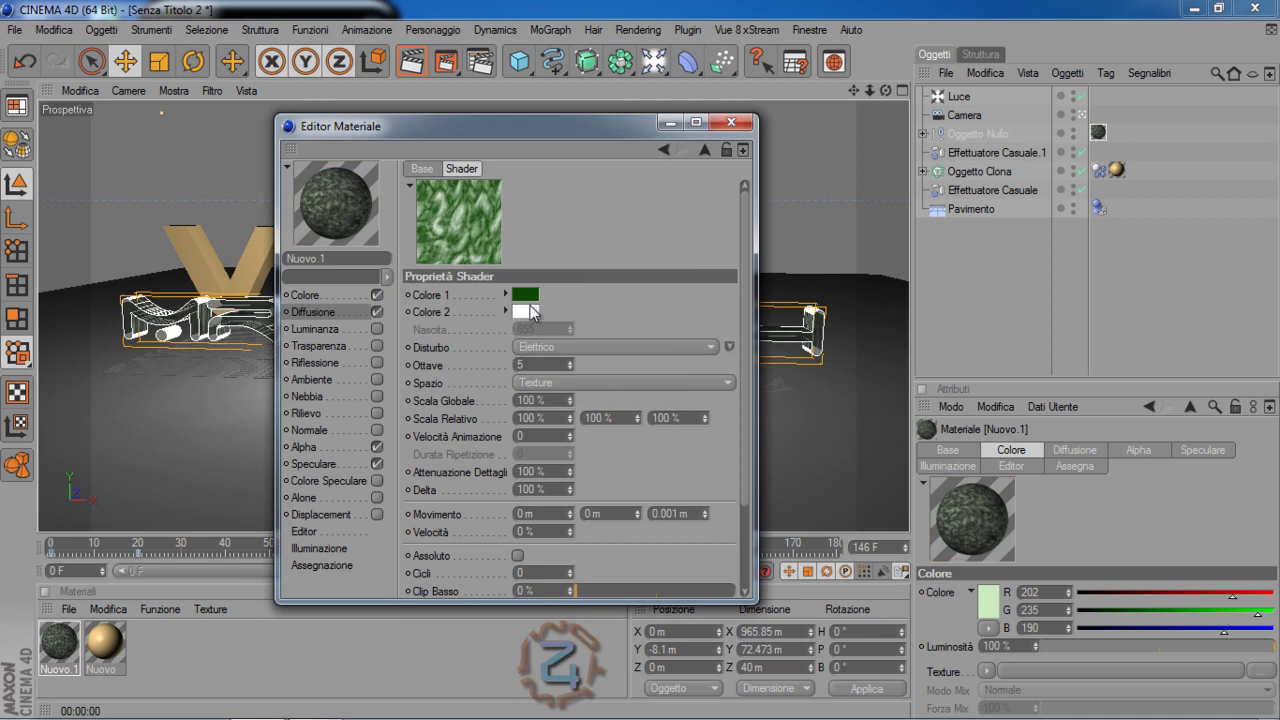
click(531, 312)
click(523, 255)
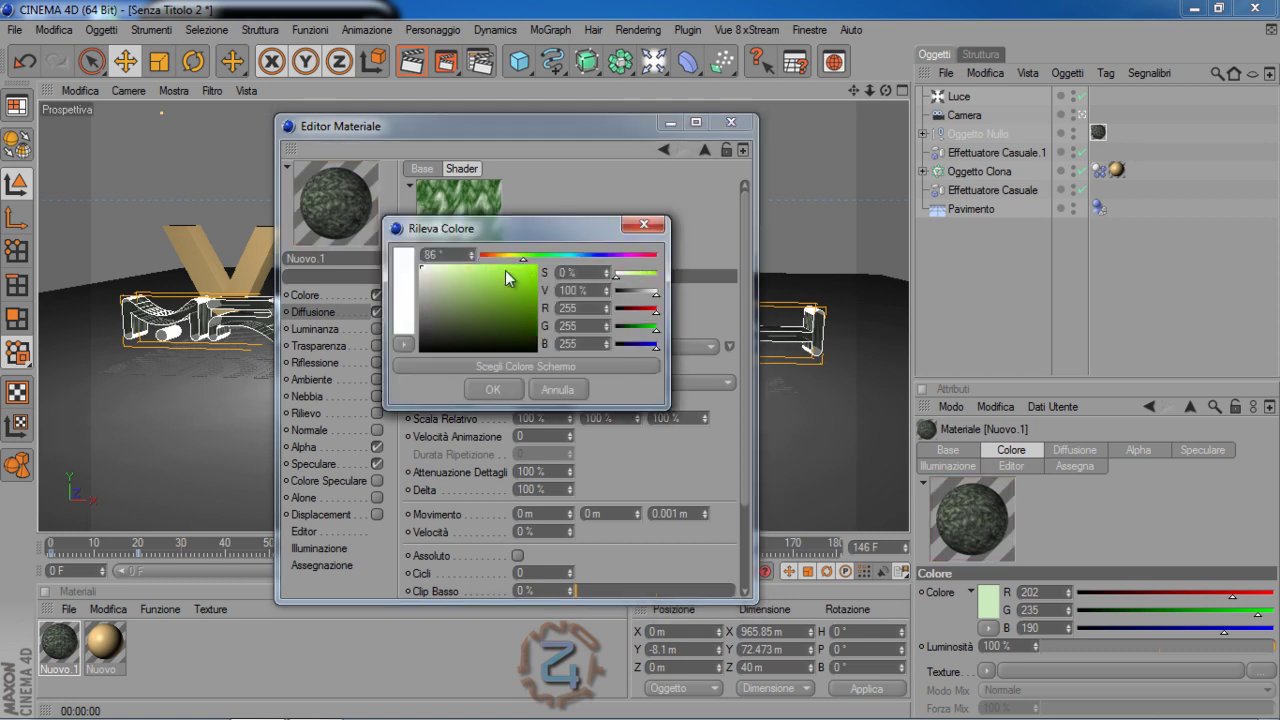
click(470, 274)
click(493, 389)
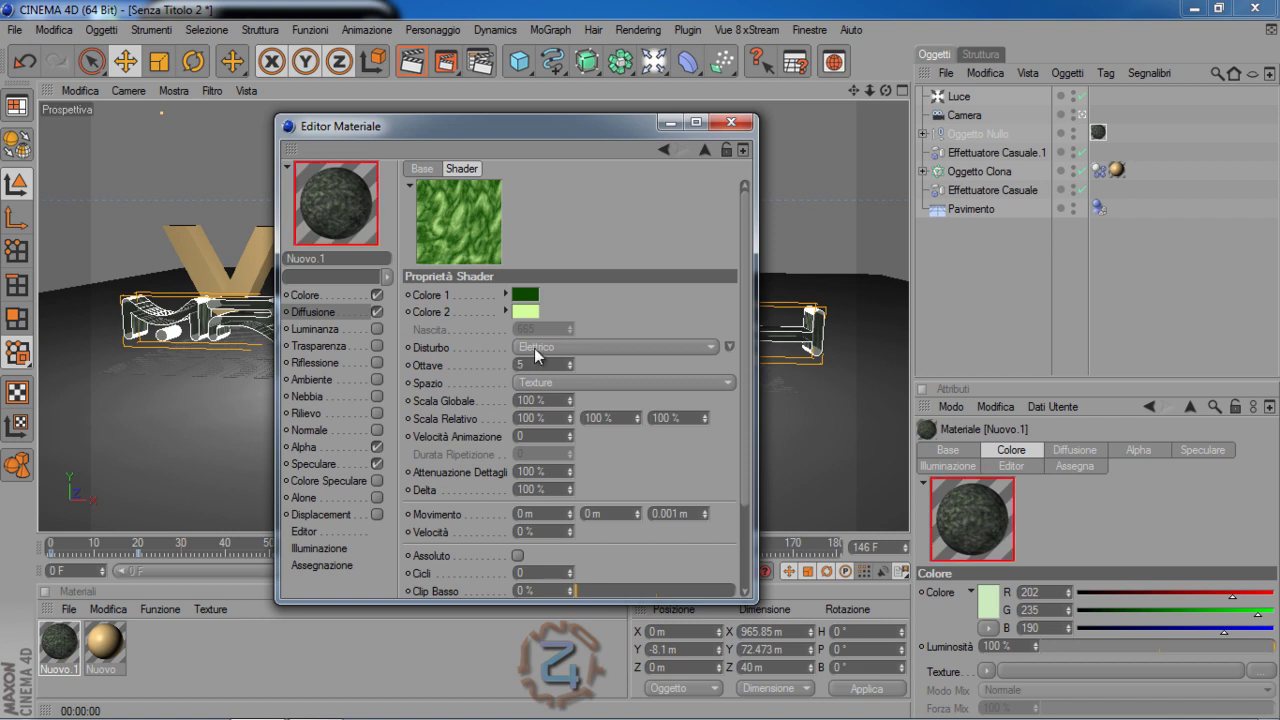
Set Ottave 13, Scala Globale 37 %, Diffusione mix mode Aggiungi, then render the view.
drag(570, 365, 570, 363)
drag(570, 399, 570, 400)
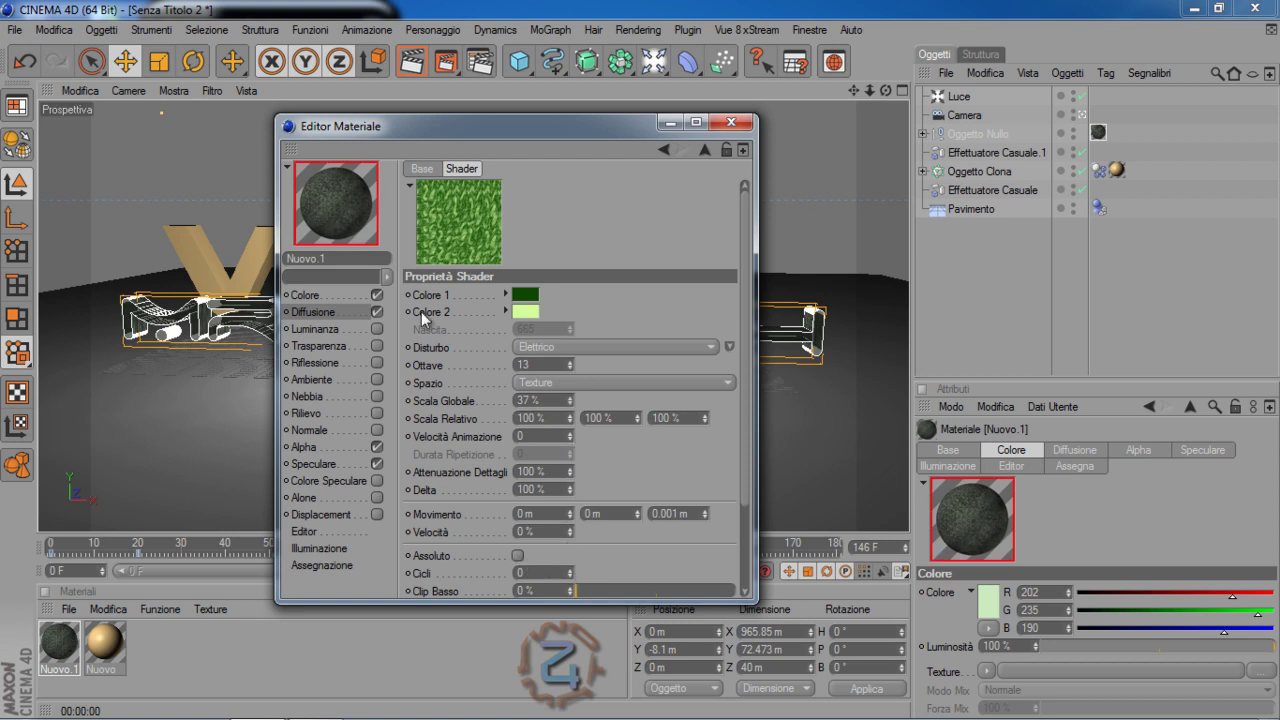
click(315, 313)
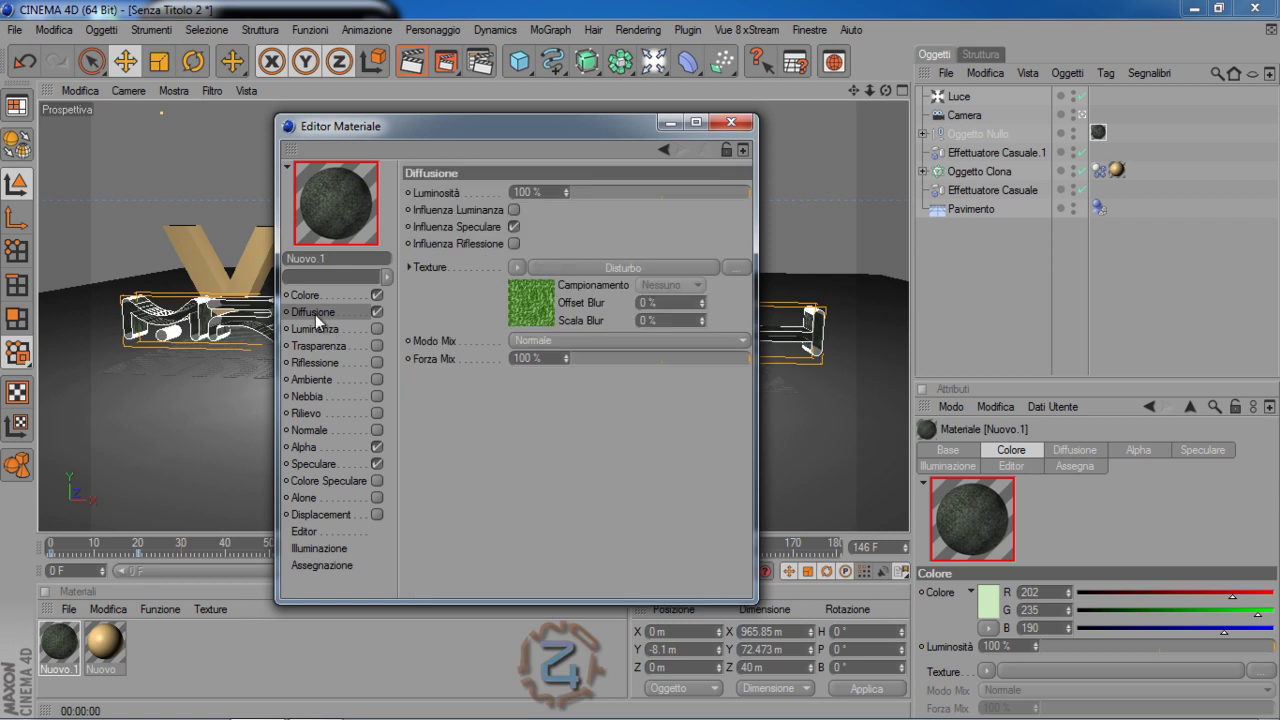
click(556, 339)
click(547, 370)
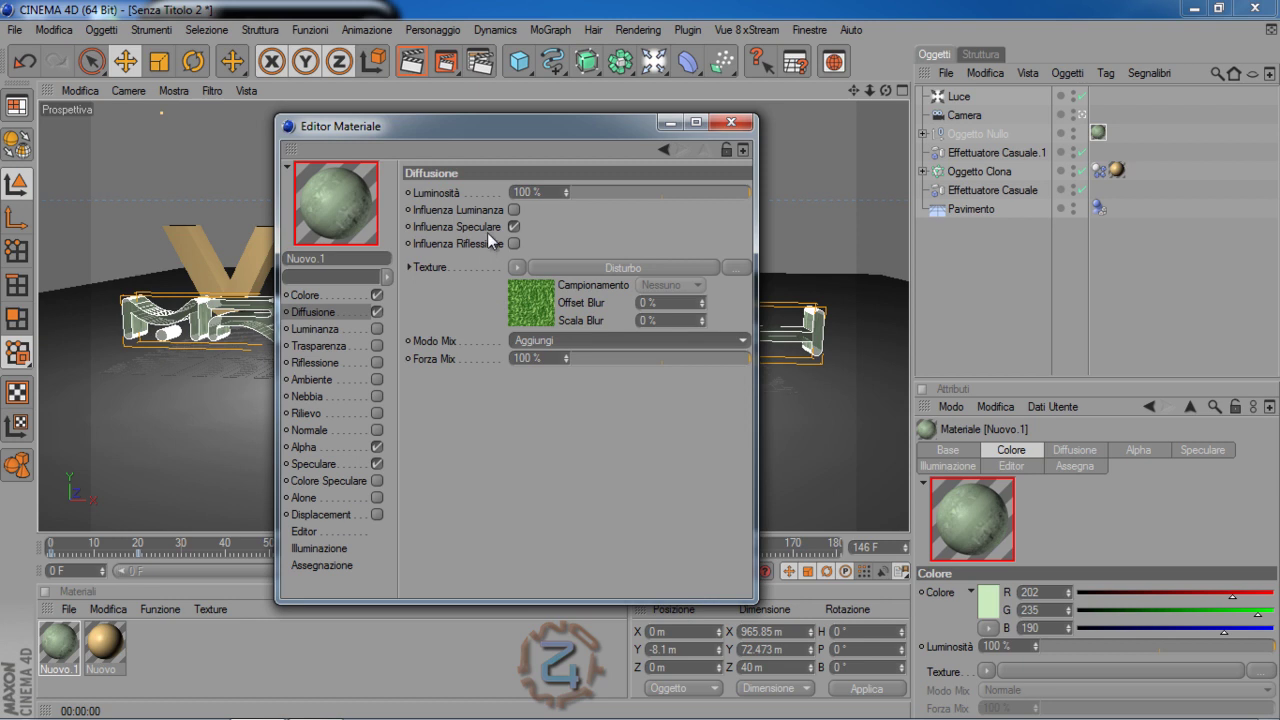
click(726, 270)
key(ctrl+r)
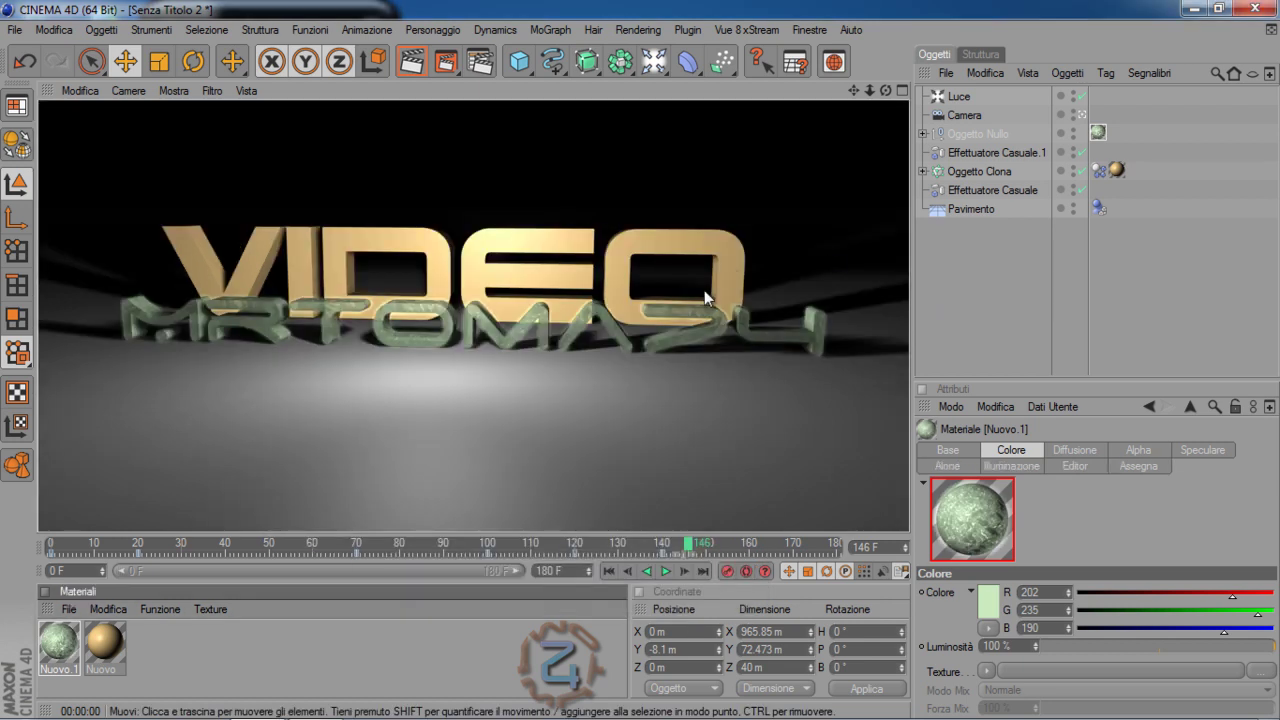
click(69, 607)
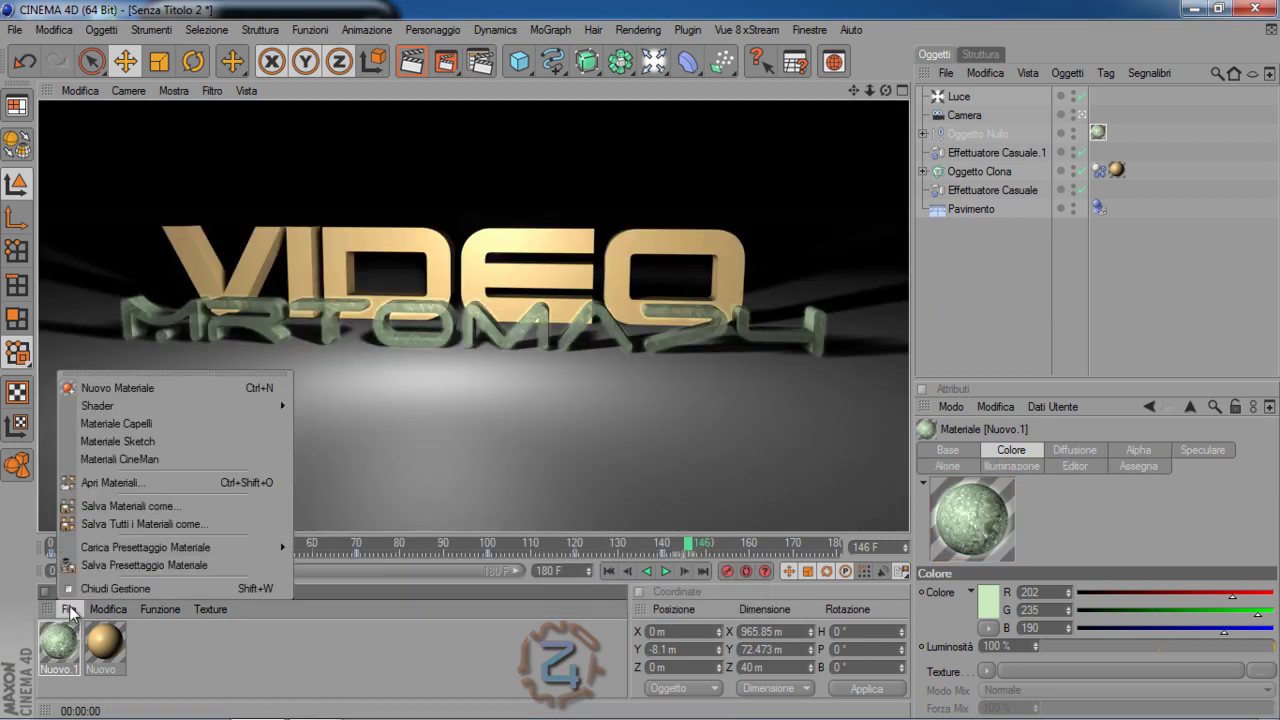
Create material Nuovo.2 with black Colore and Riflessione enabled, then rewind to the start.
click(98, 387)
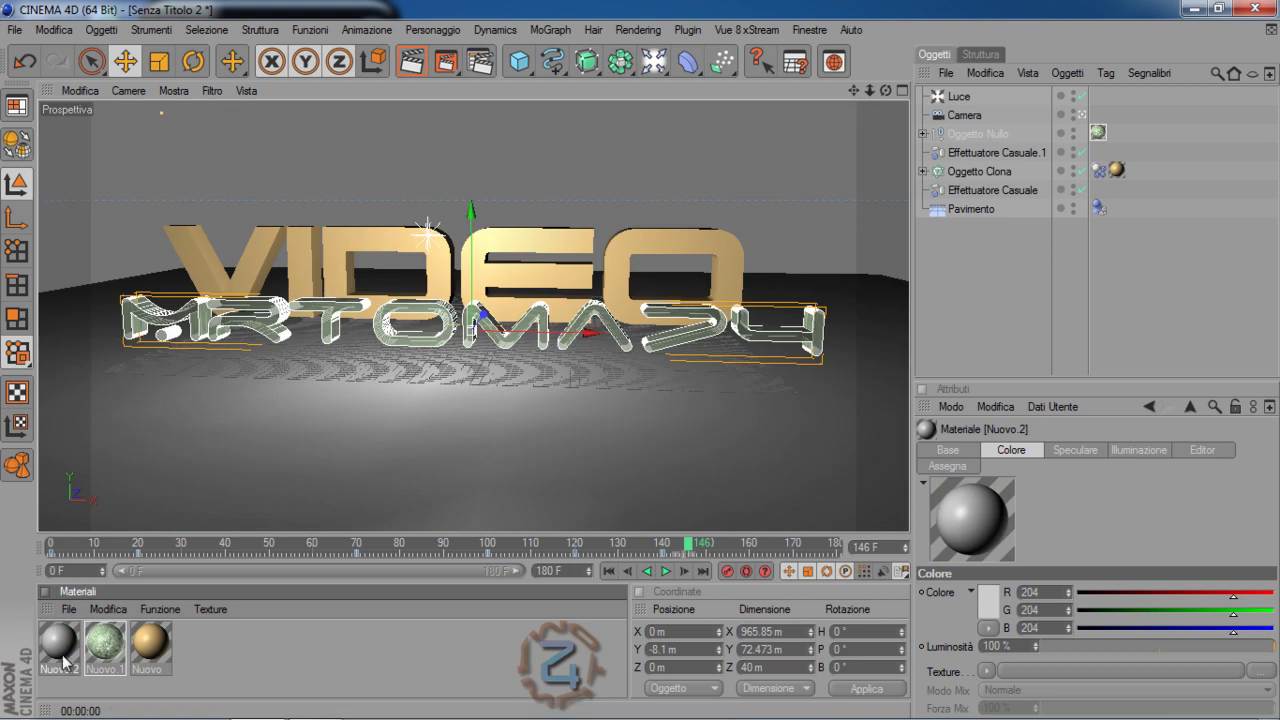
double_click(62, 656)
click(305, 295)
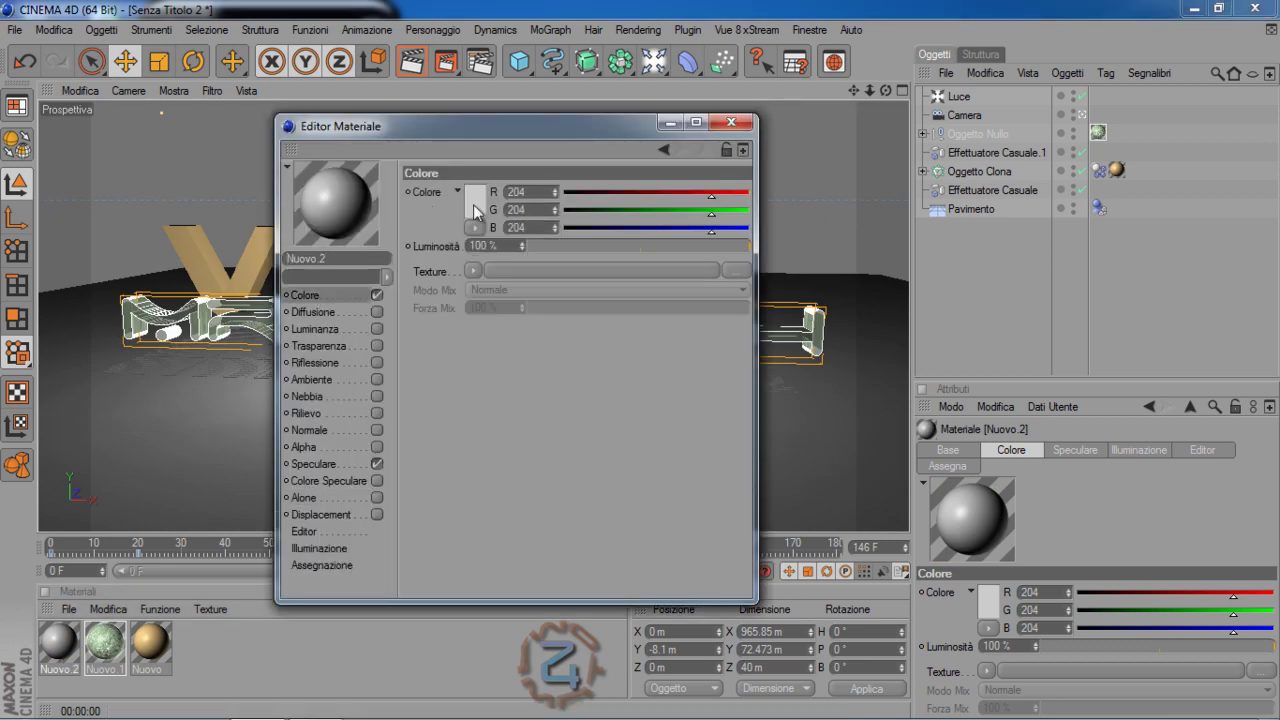
click(473, 204)
drag(443, 215, 366, 244)
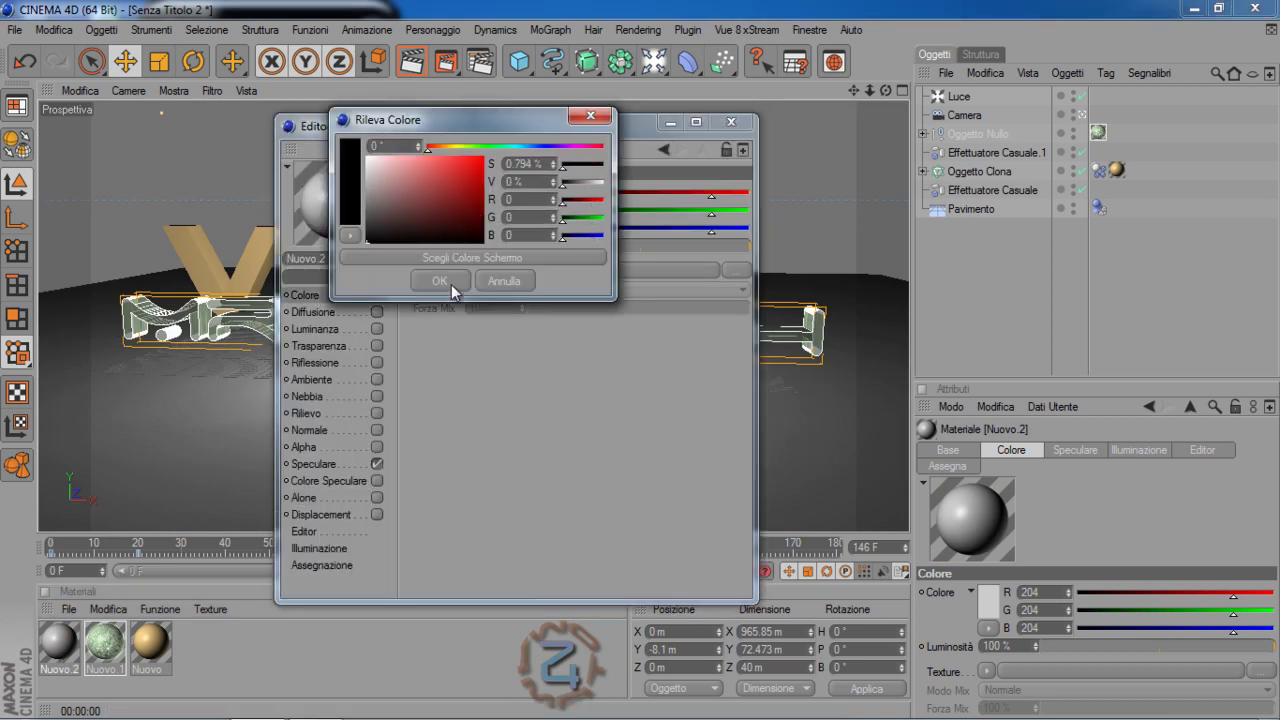
click(441, 281)
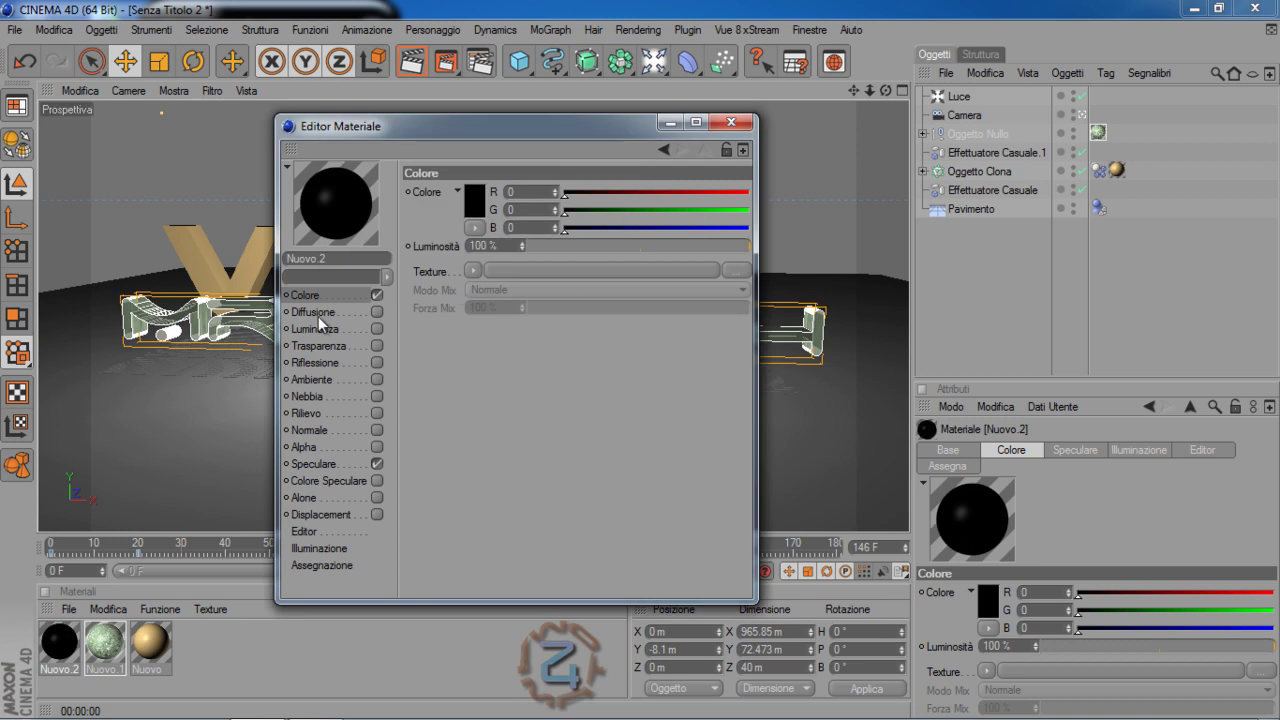
click(376, 361)
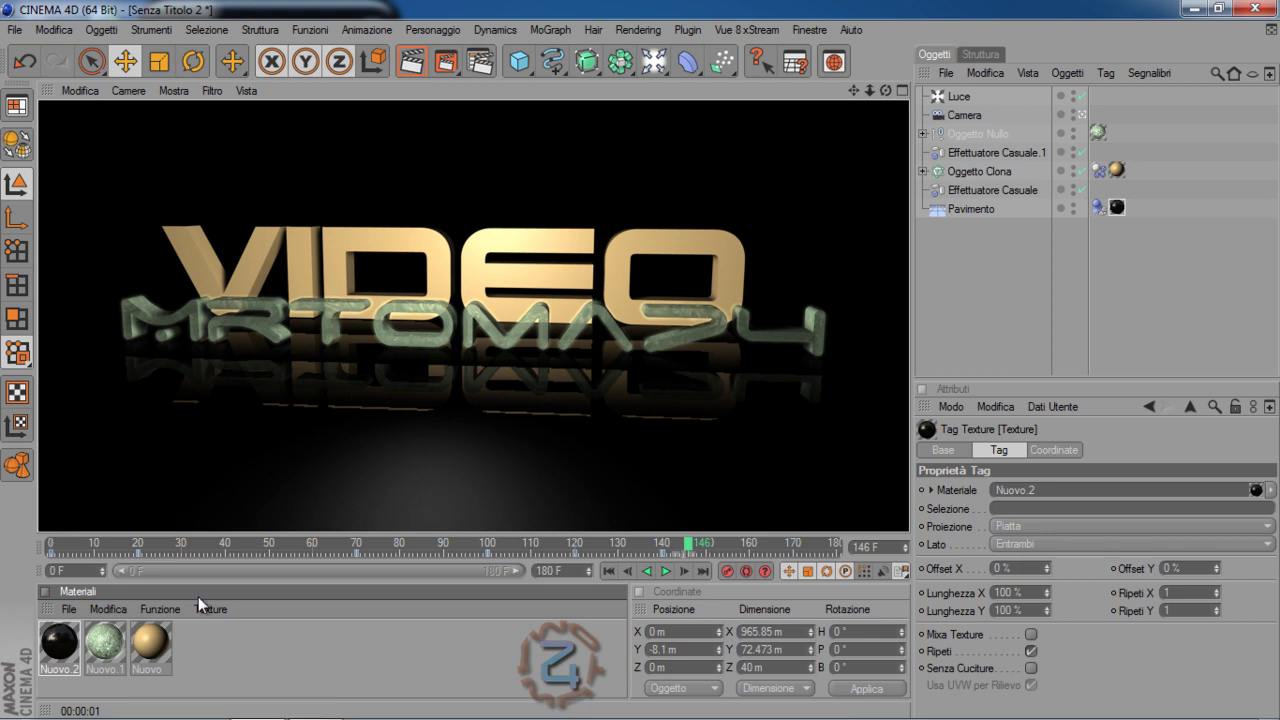
click(697, 394)
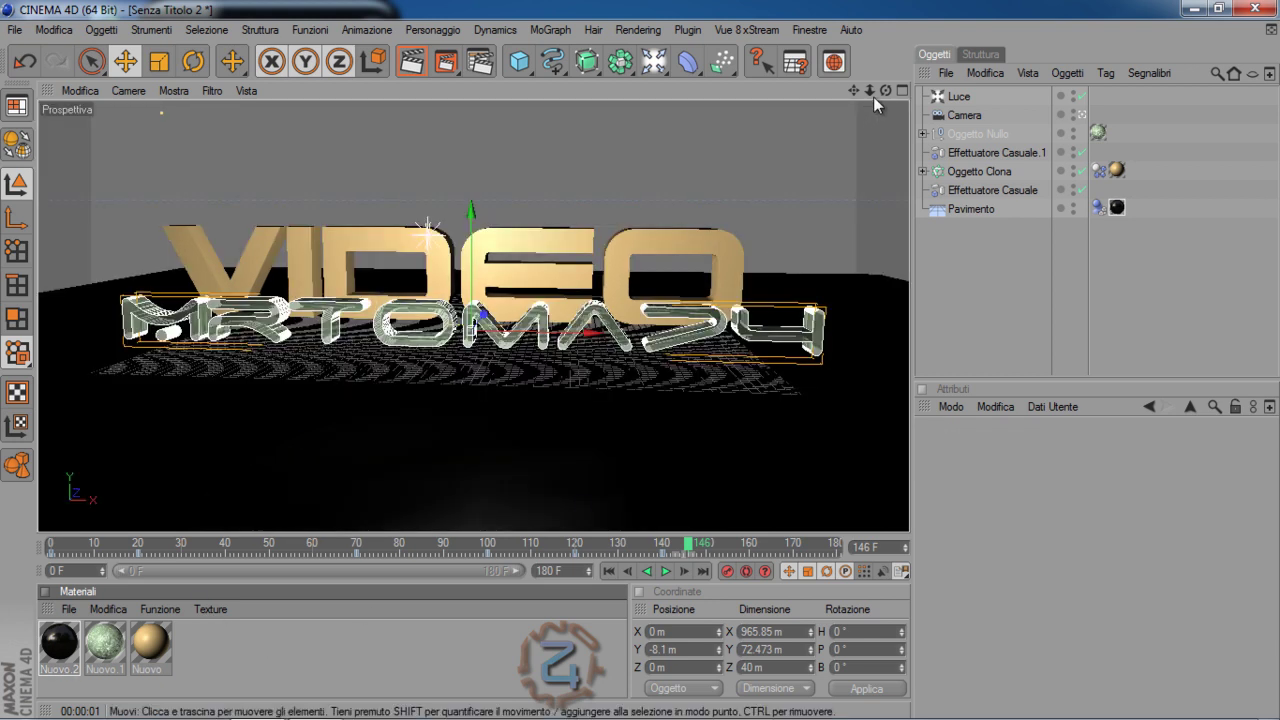
click(606, 570)
Play the animation to about frame 21, then select Pavimento and Oggetto Clona.
click(665, 571)
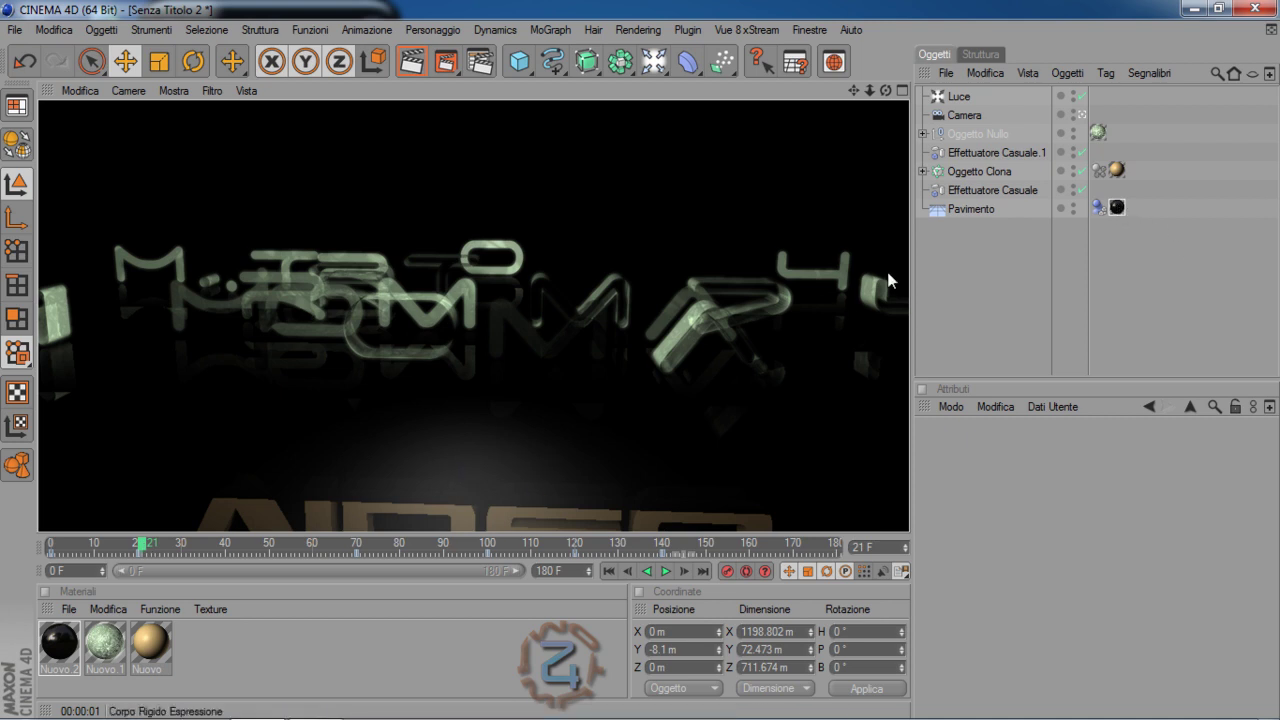
click(385, 490)
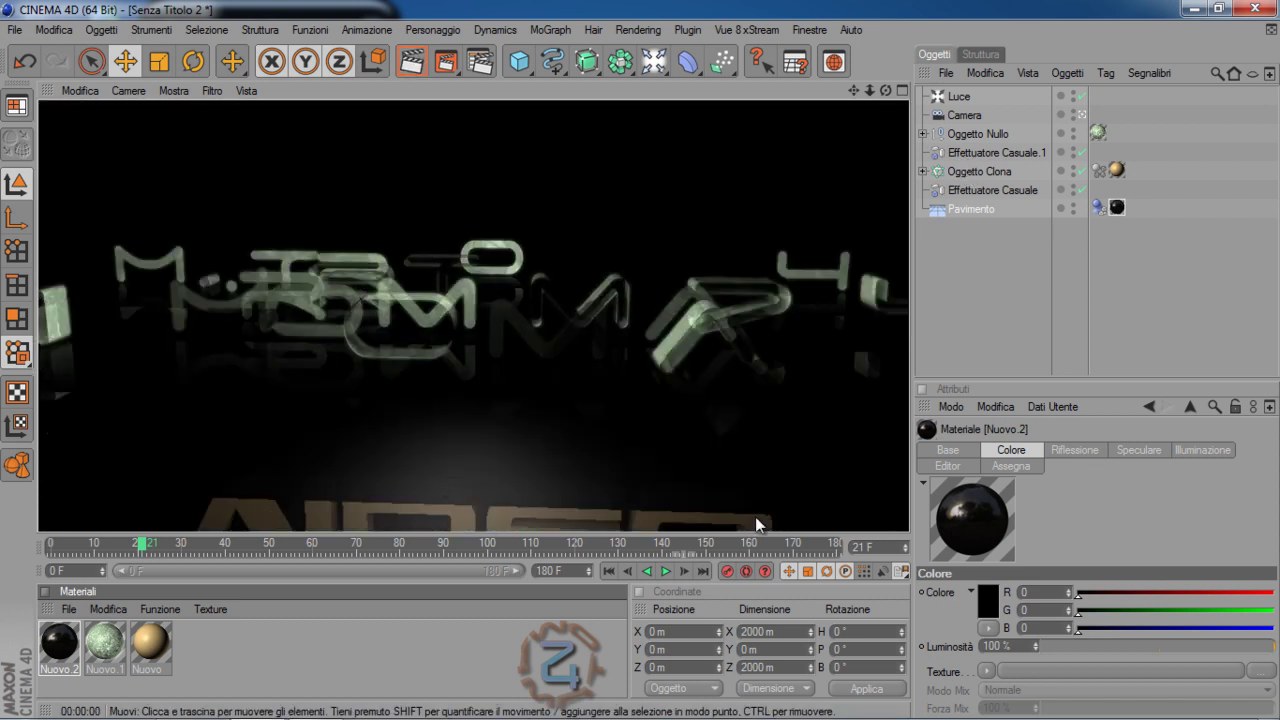
click(963, 171)
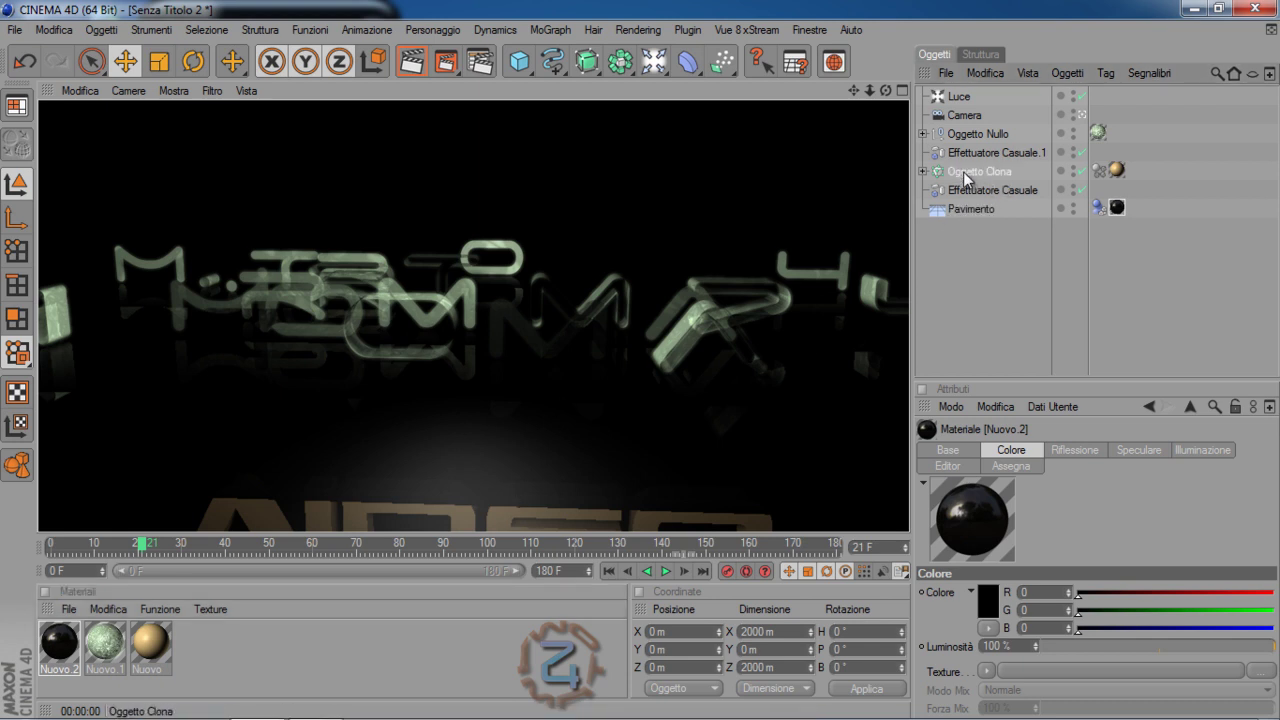
Add a Mostra display tag to Oggetto Clona and enable its visibility override.
right_click(973, 175)
mouse_move(1034, 123)
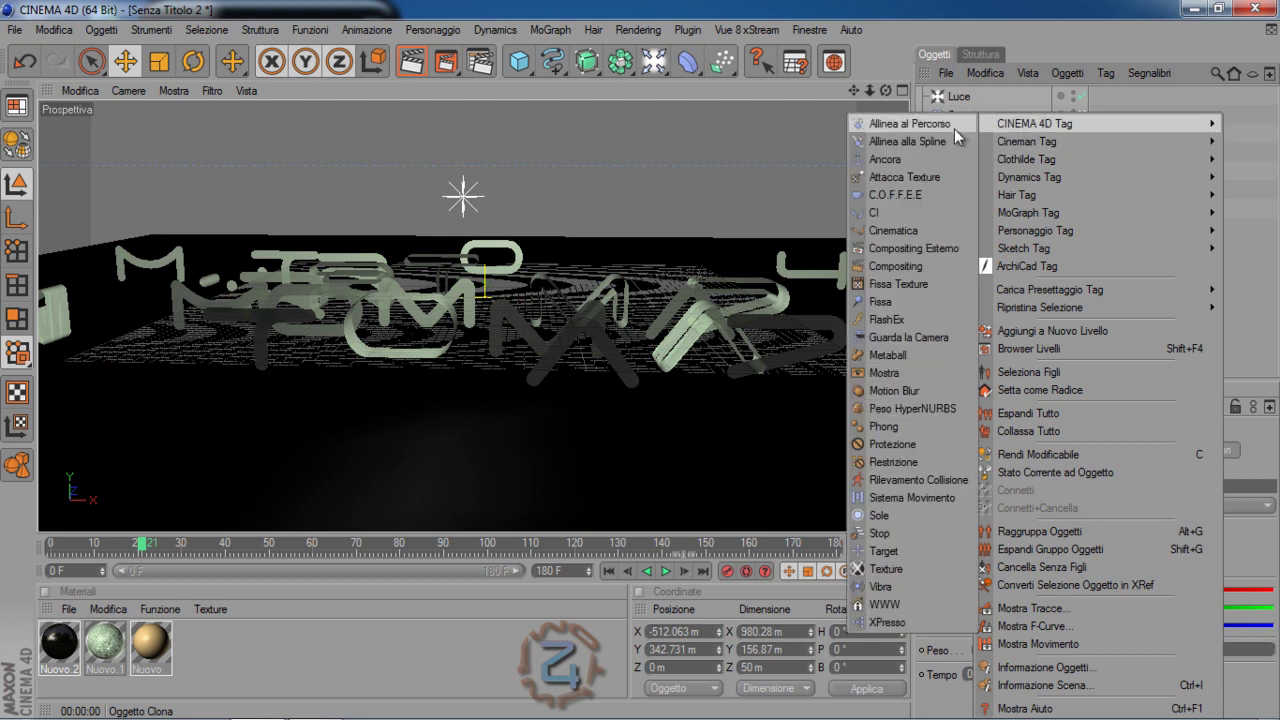
click(882, 373)
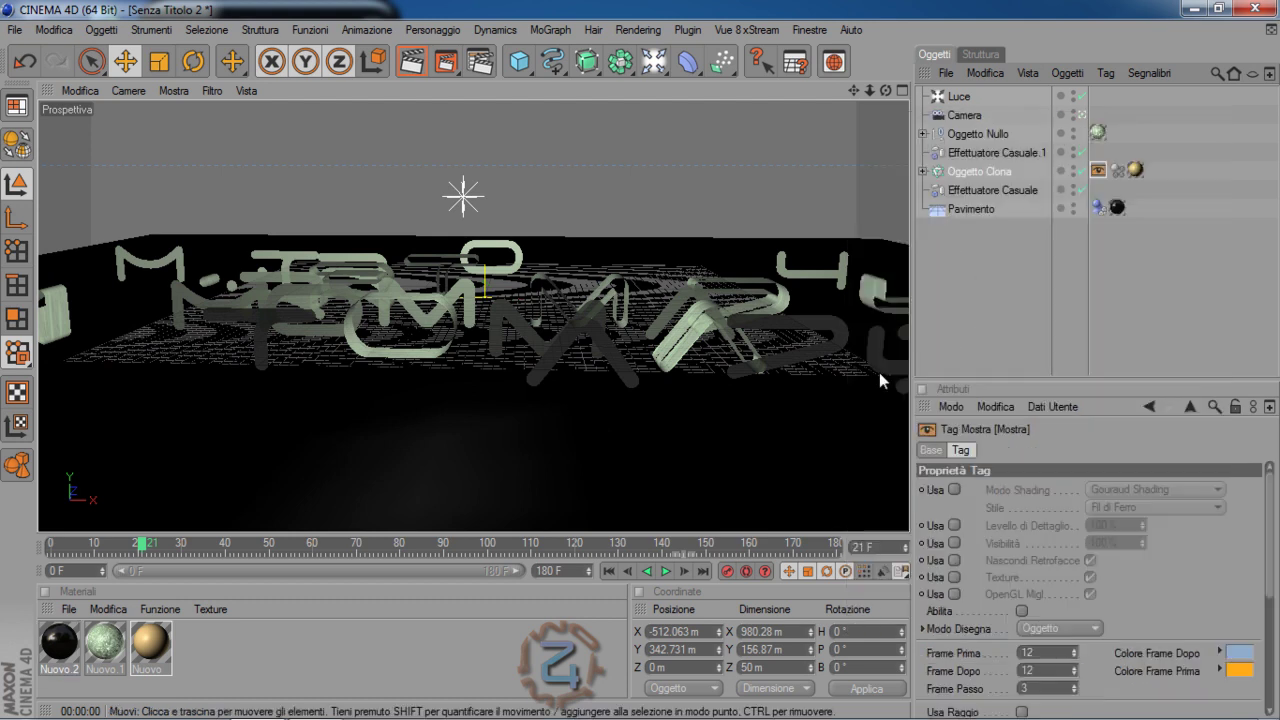
click(957, 542)
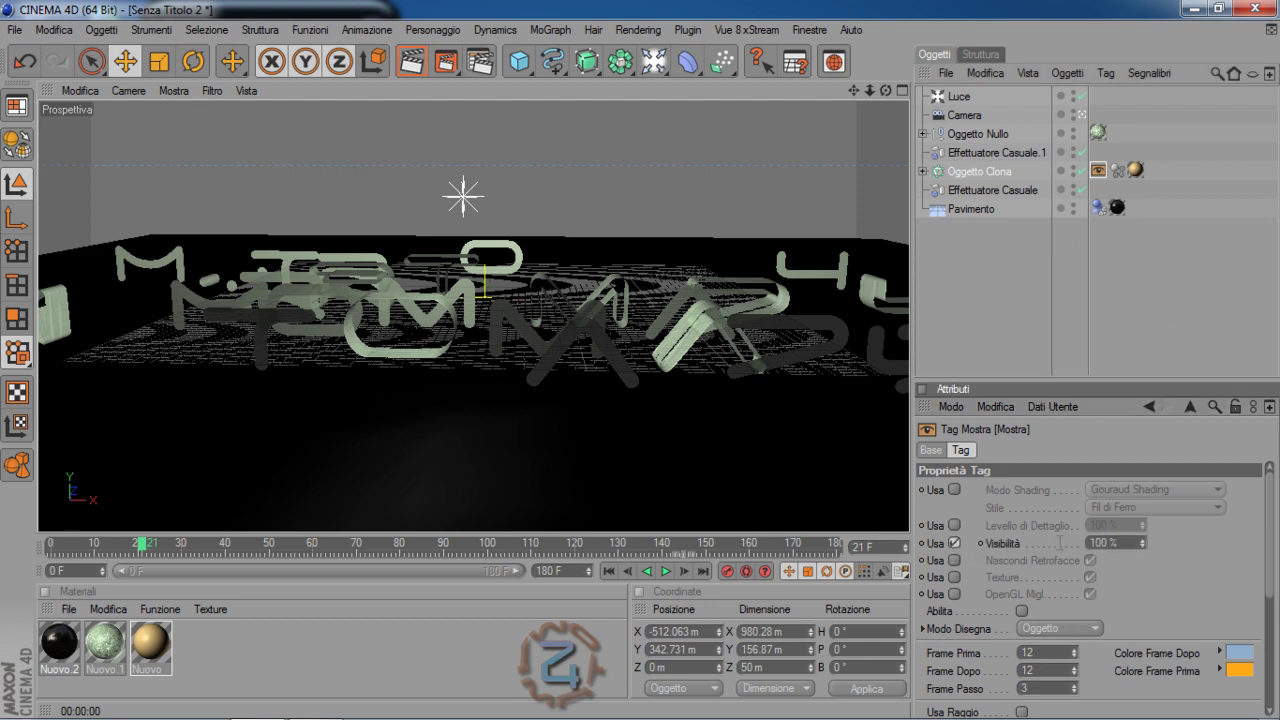
Keyframe Visibilità at 0 % early and 100 % at frame 70, then render.
click(155, 545)
mouse_move(155, 545)
mouse_down()
mouse_move(305, 535)
mouse_move(271, 546)
mouse_up()
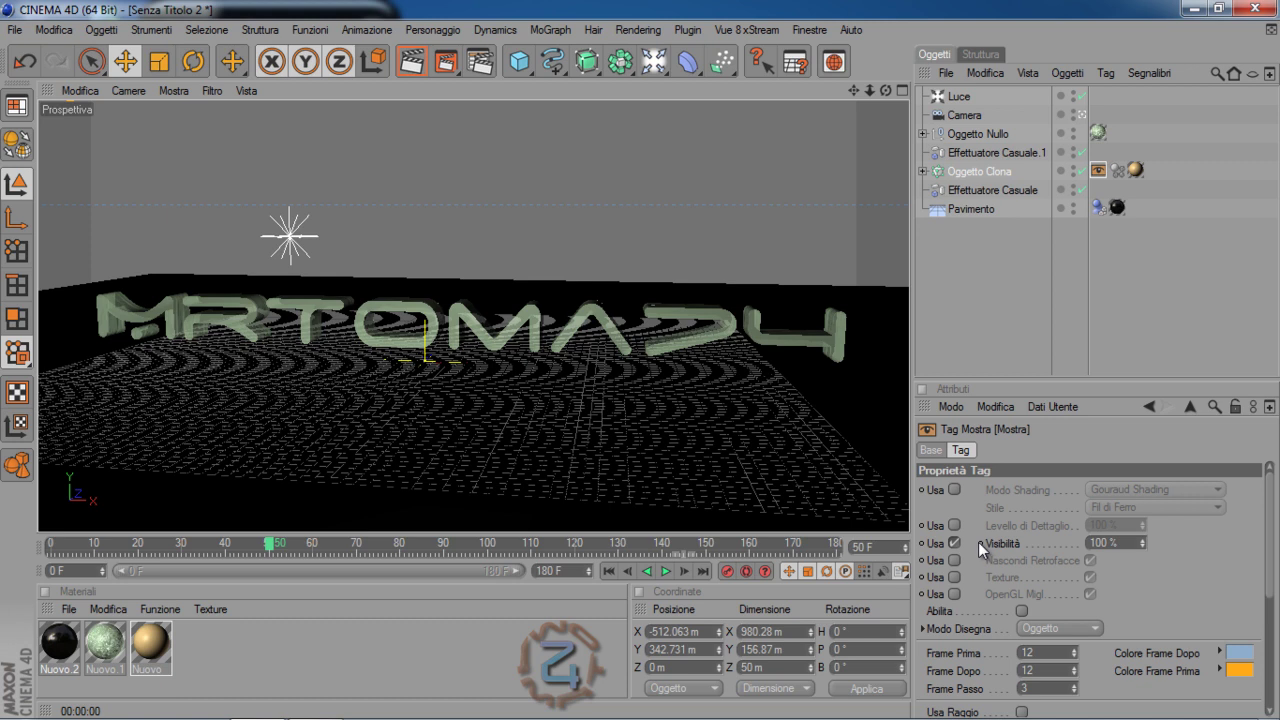
drag(1141, 545, 1146, 585)
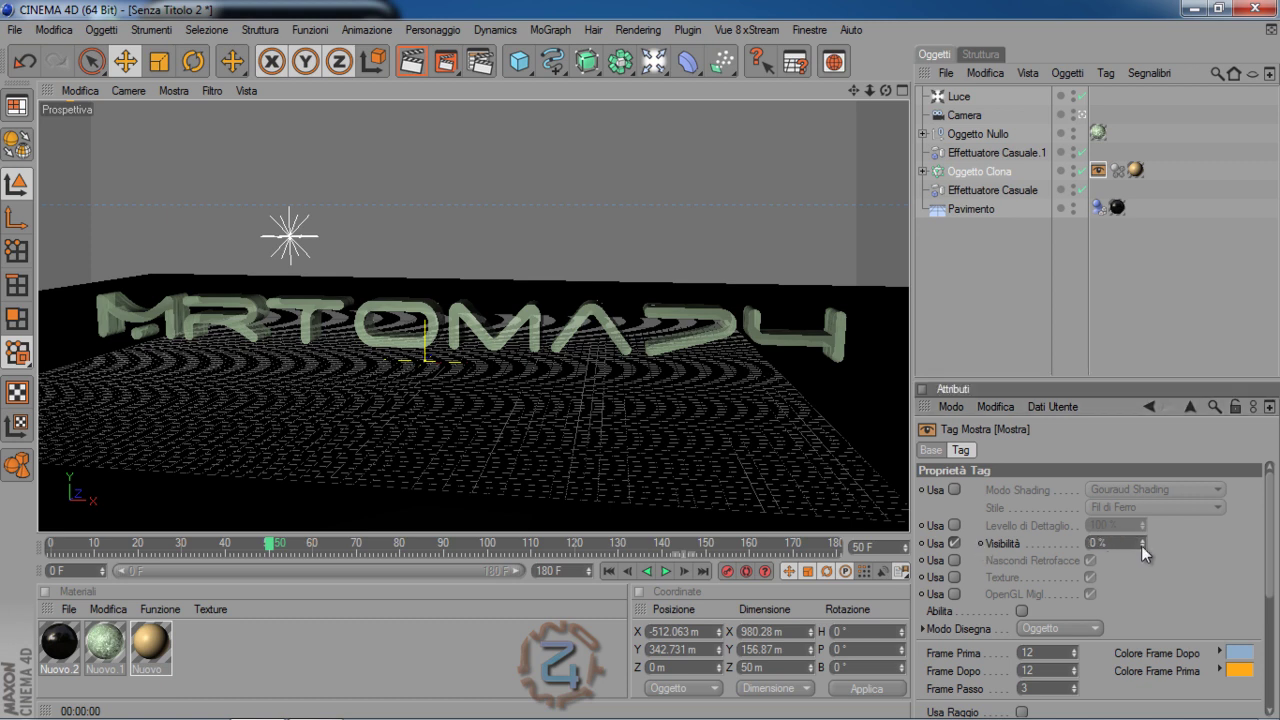
click(980, 543)
drag(269, 543, 357, 537)
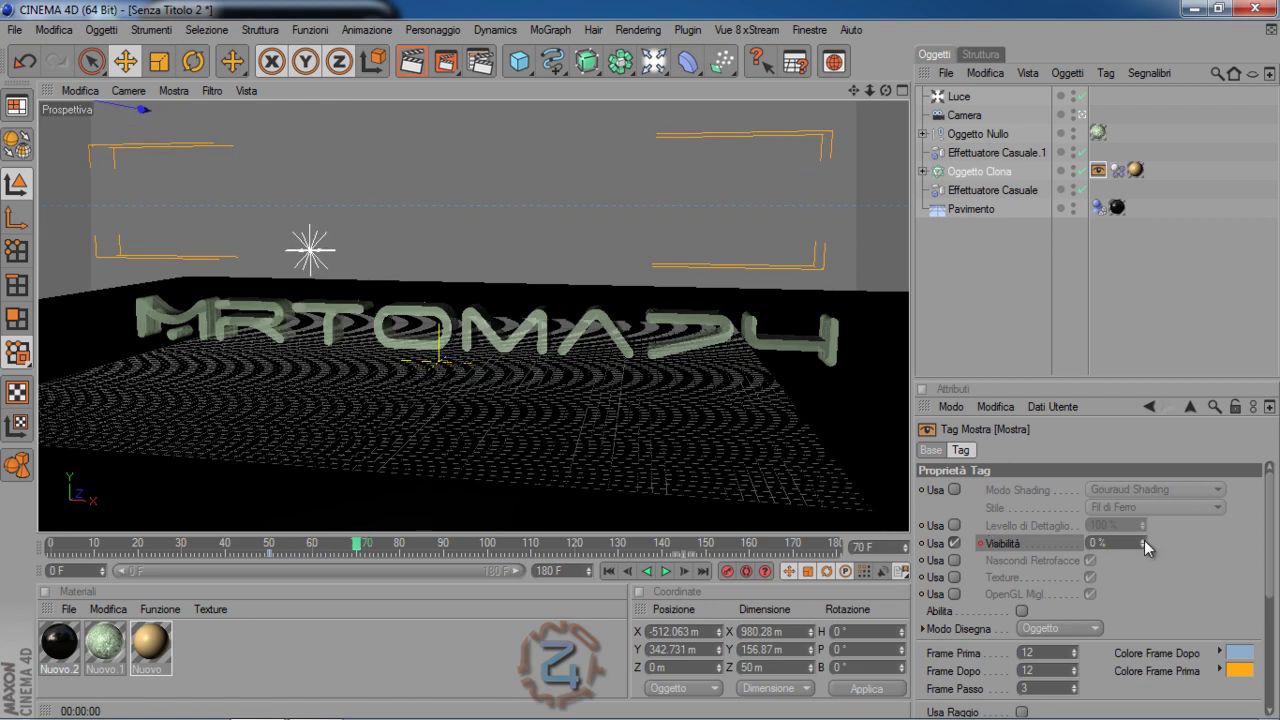
drag(1146, 547, 1142, 537)
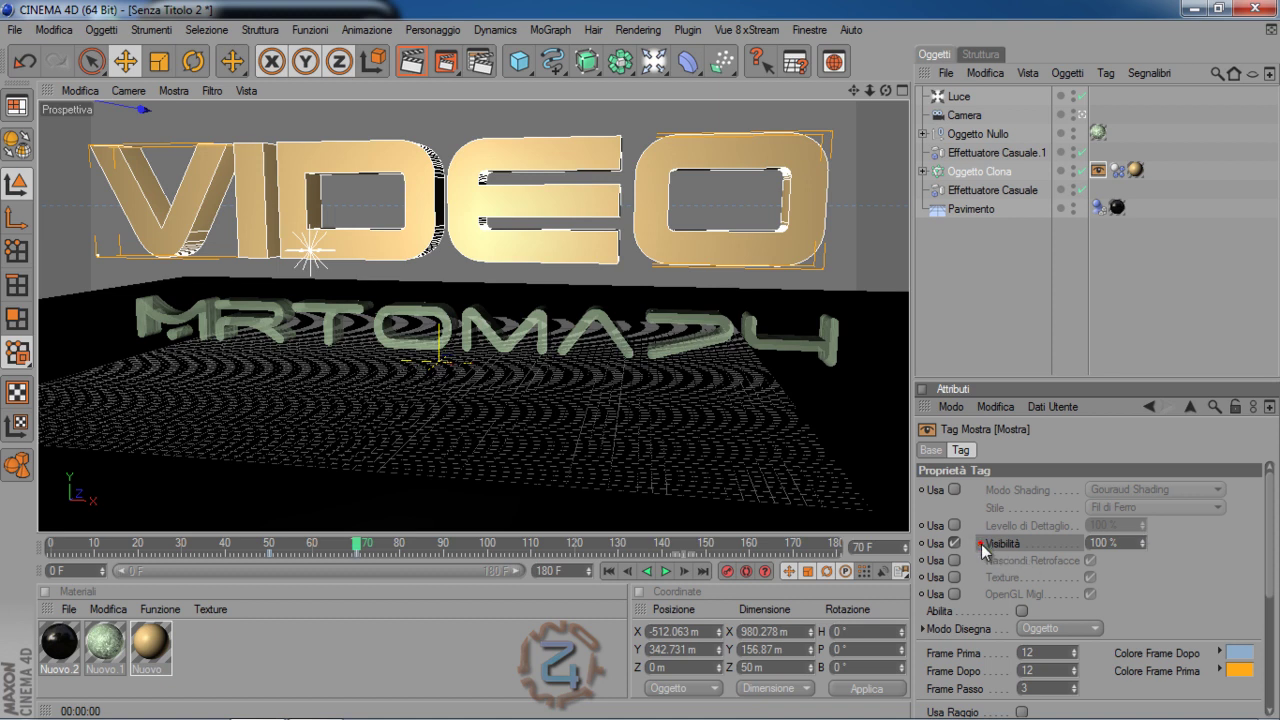
key(ctrl+r)
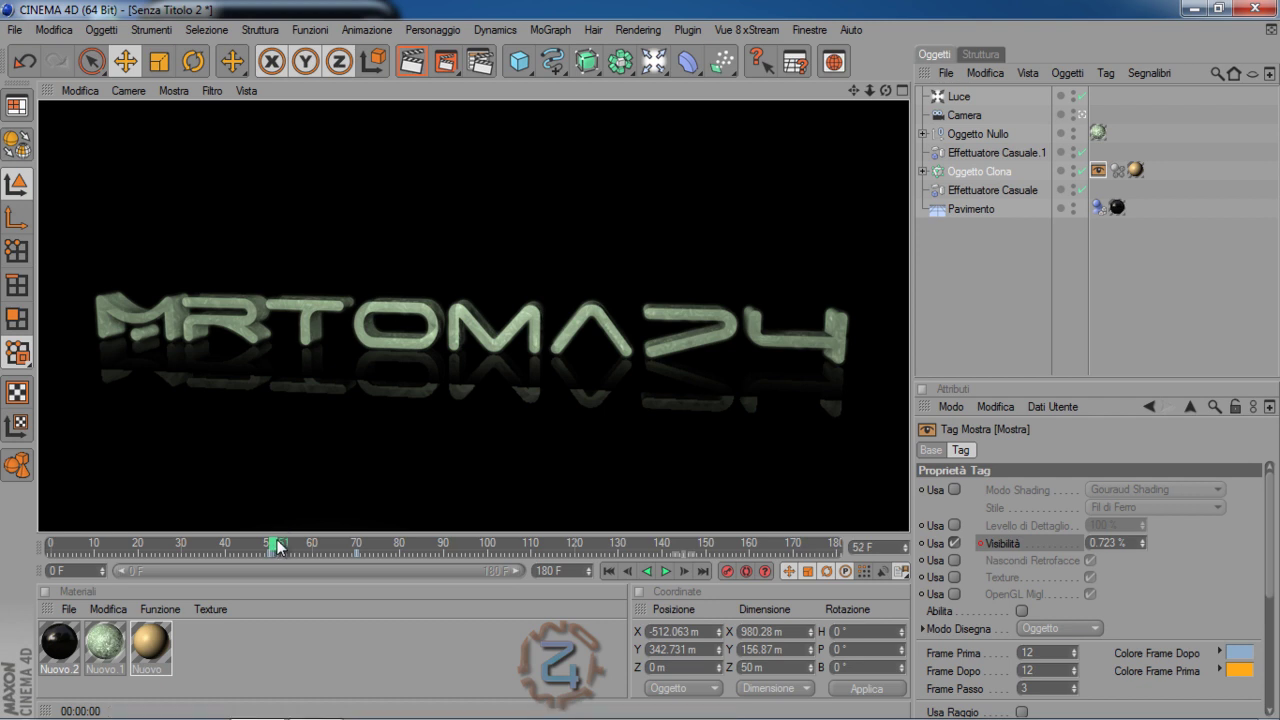
drag(278, 546, 298, 546)
click(411, 62)
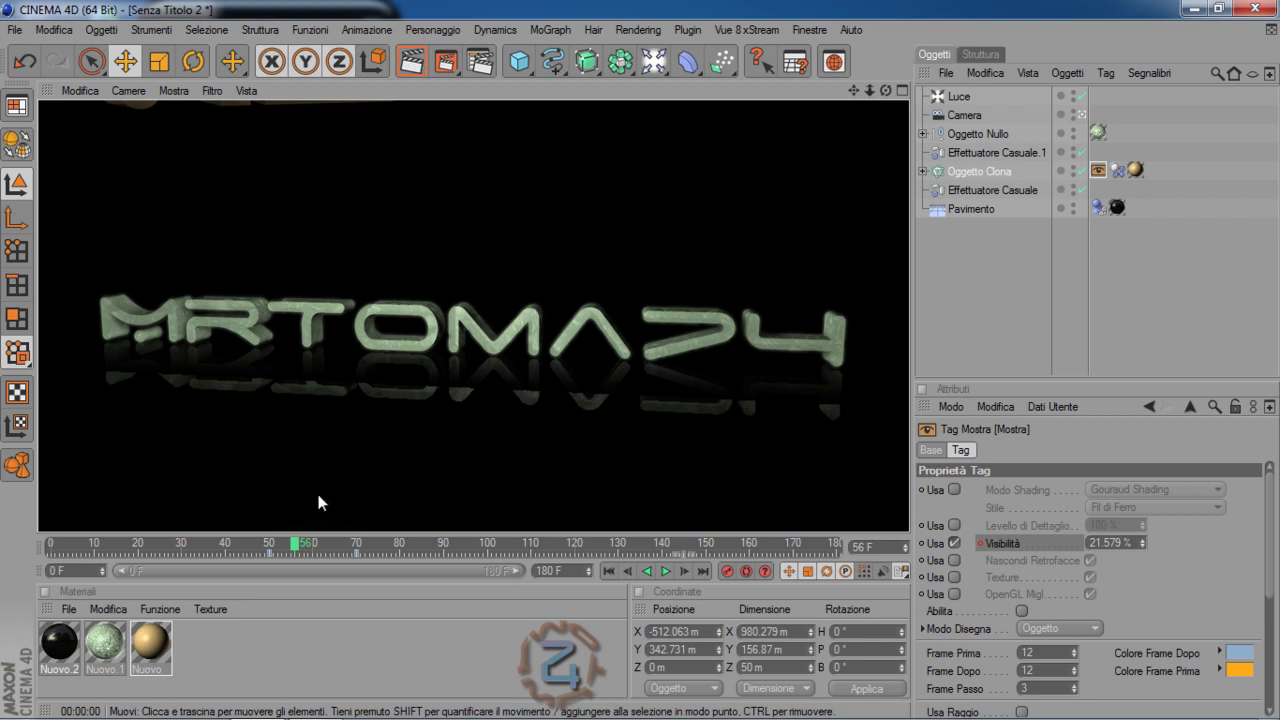
drag(295, 546, 312, 546)
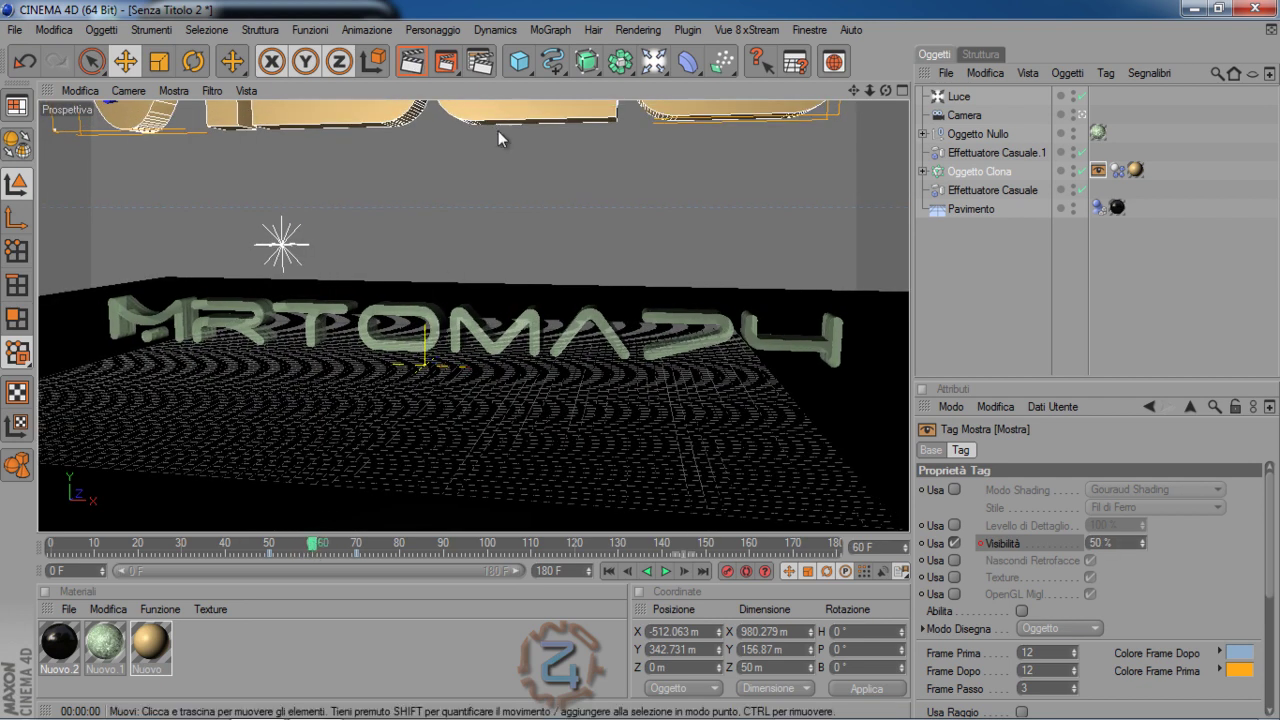
click(411, 62)
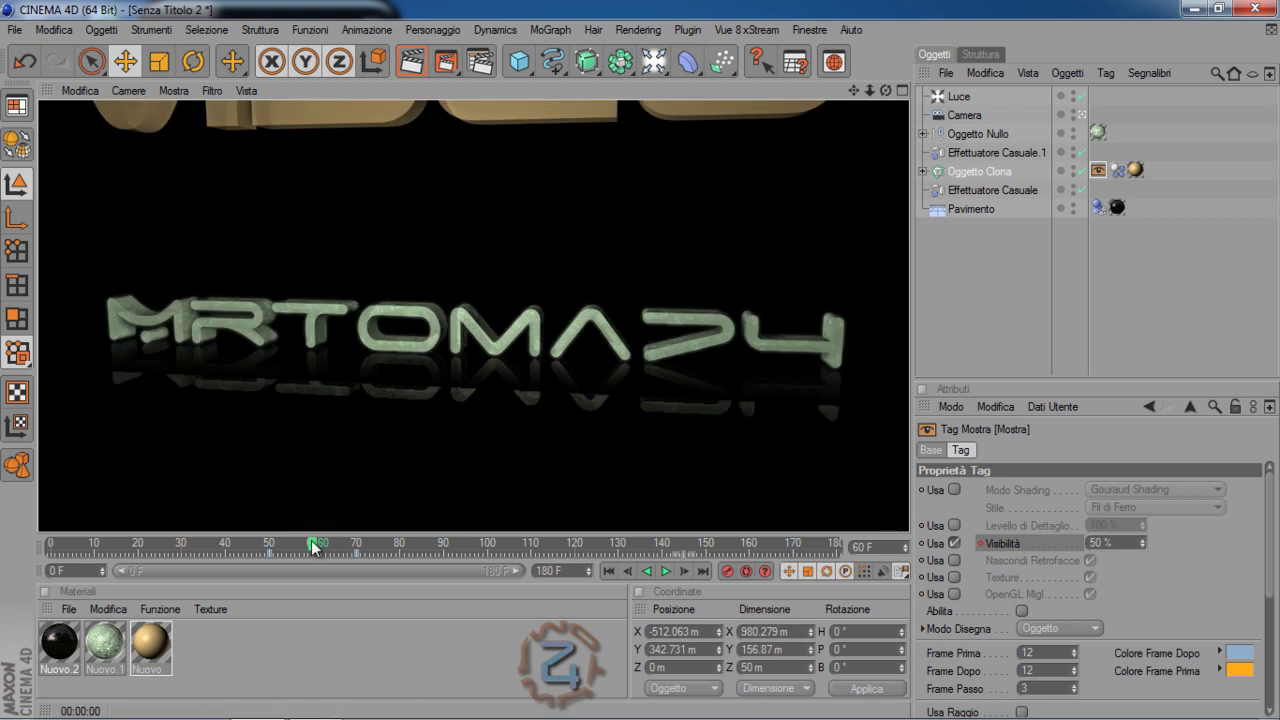
drag(312, 545, 338, 545)
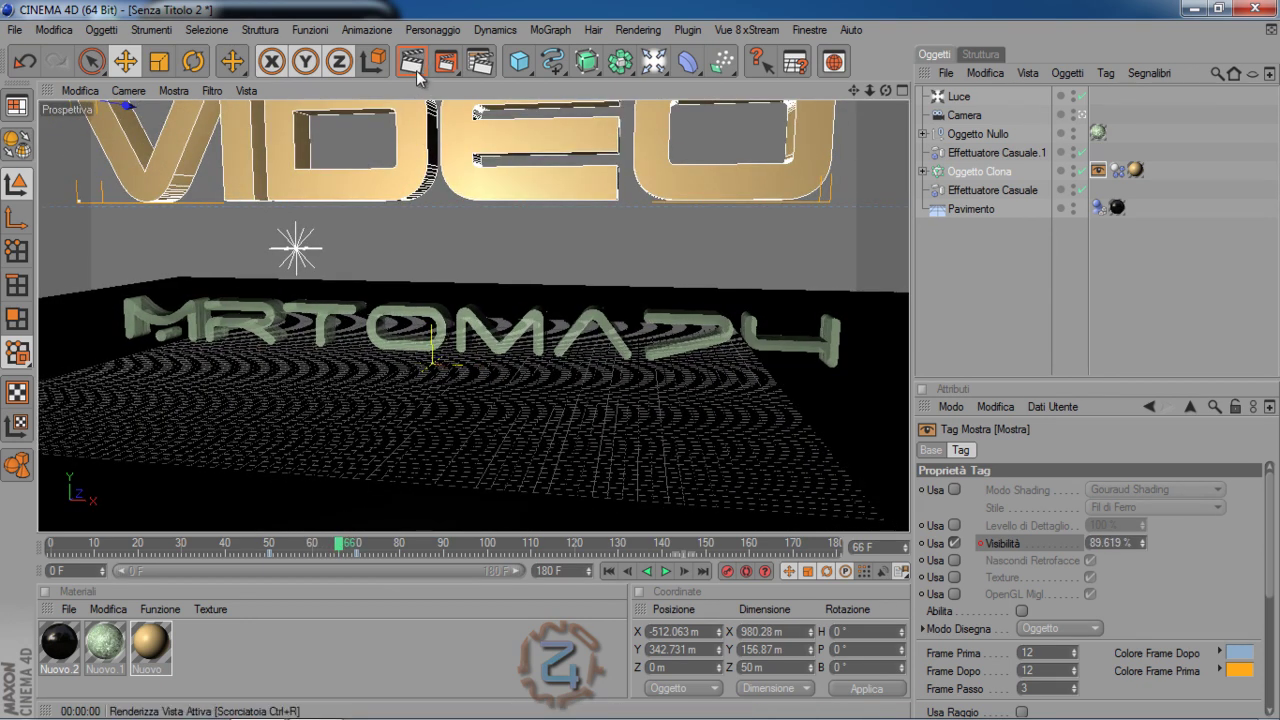
click(414, 62)
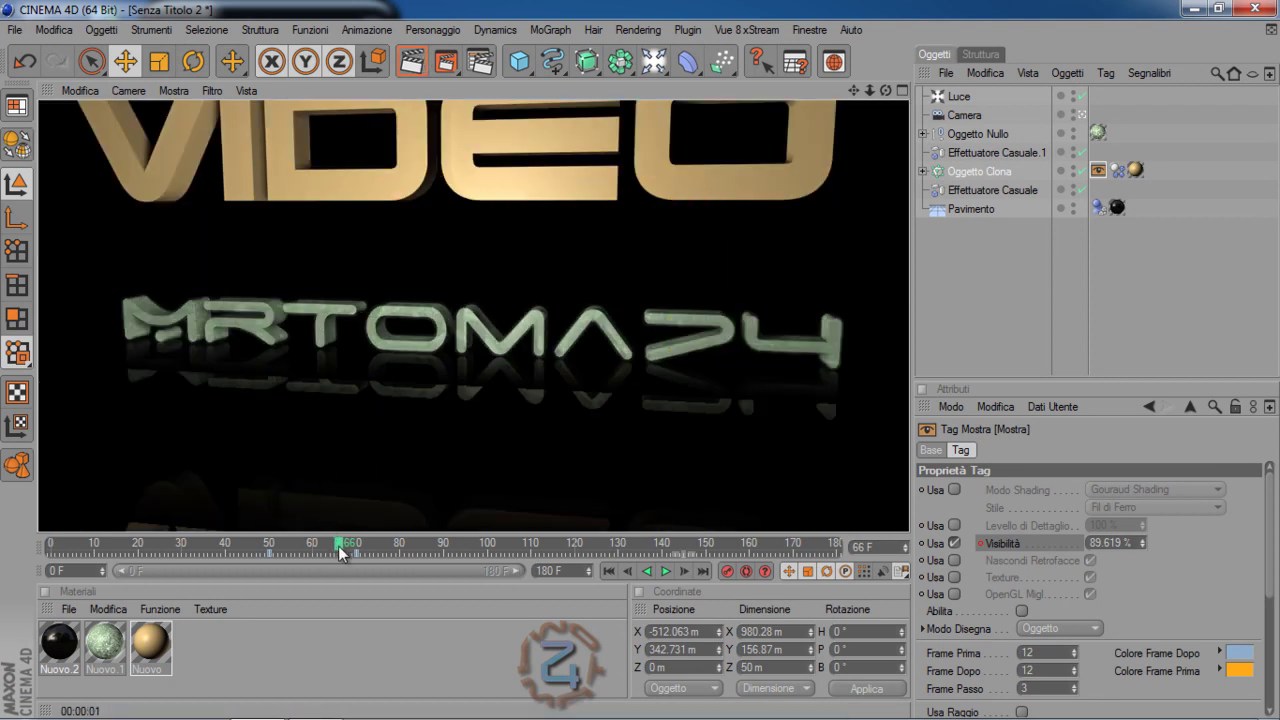
drag(340, 545, 356, 548)
click(410, 64)
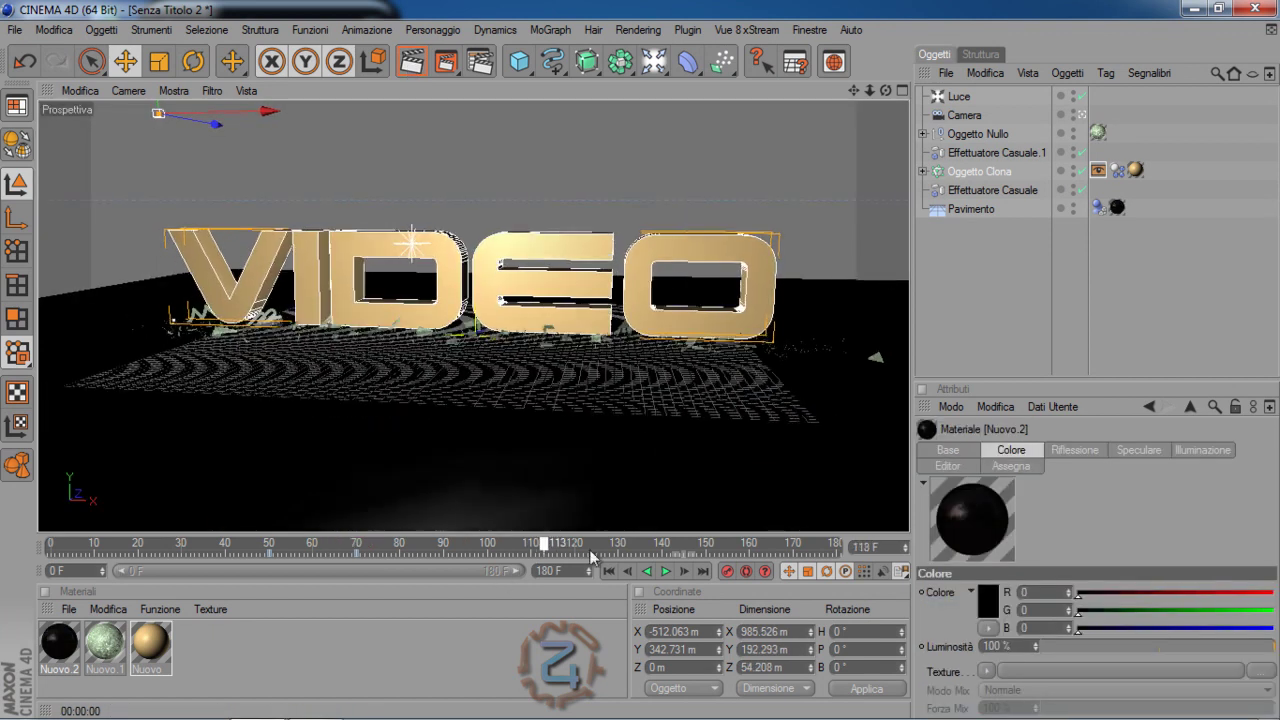
drag(589, 549, 622, 545)
click(411, 63)
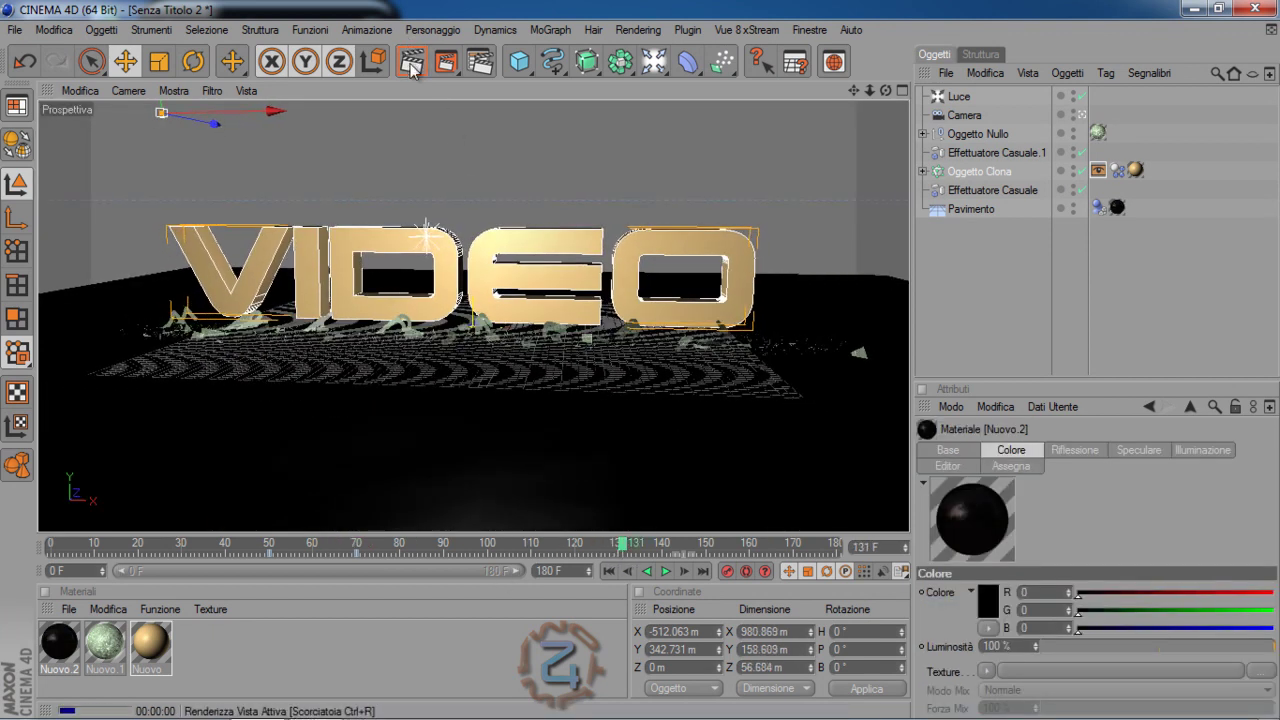
mouse_move(625, 545)
mouse_down()
mouse_move(660, 541)
mouse_move(472, 544)
mouse_move(208, 522)
mouse_move(295, 521)
mouse_move(429, 529)
mouse_move(93, 529)
mouse_move(380, 529)
mouse_up()
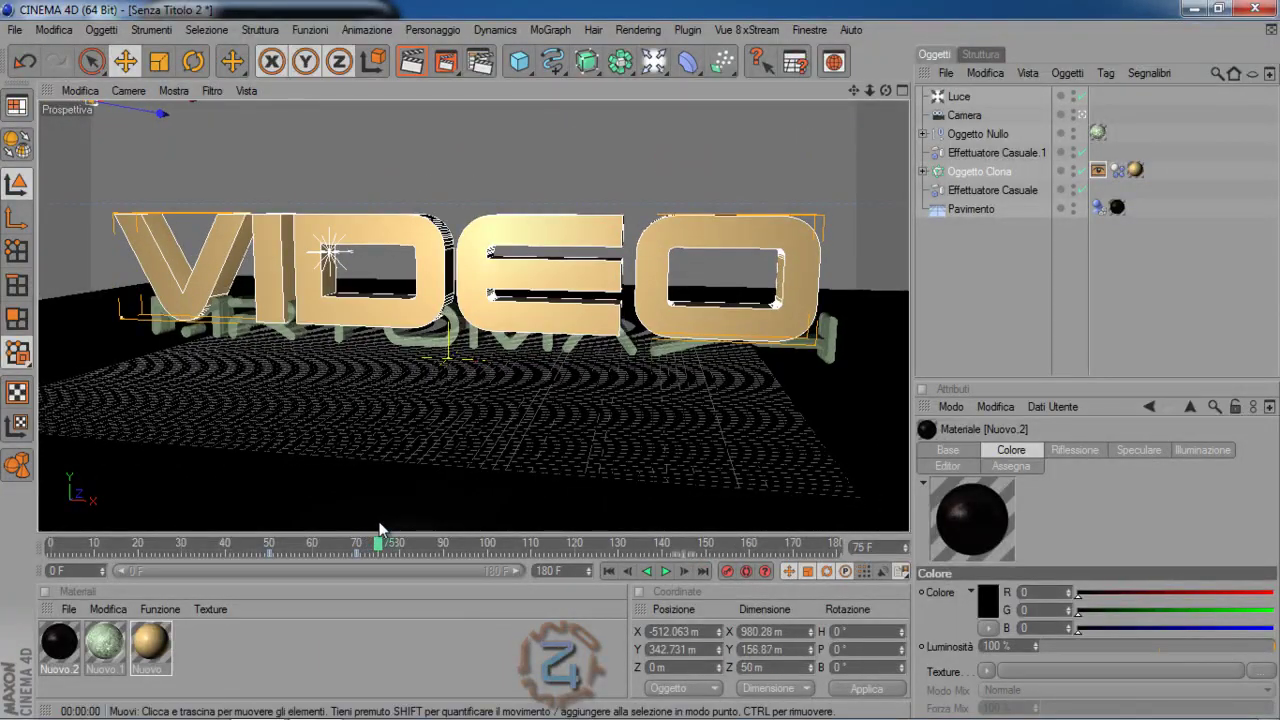
Select the Camera and give it a CINEMA 4D Vibra tag.
click(966, 115)
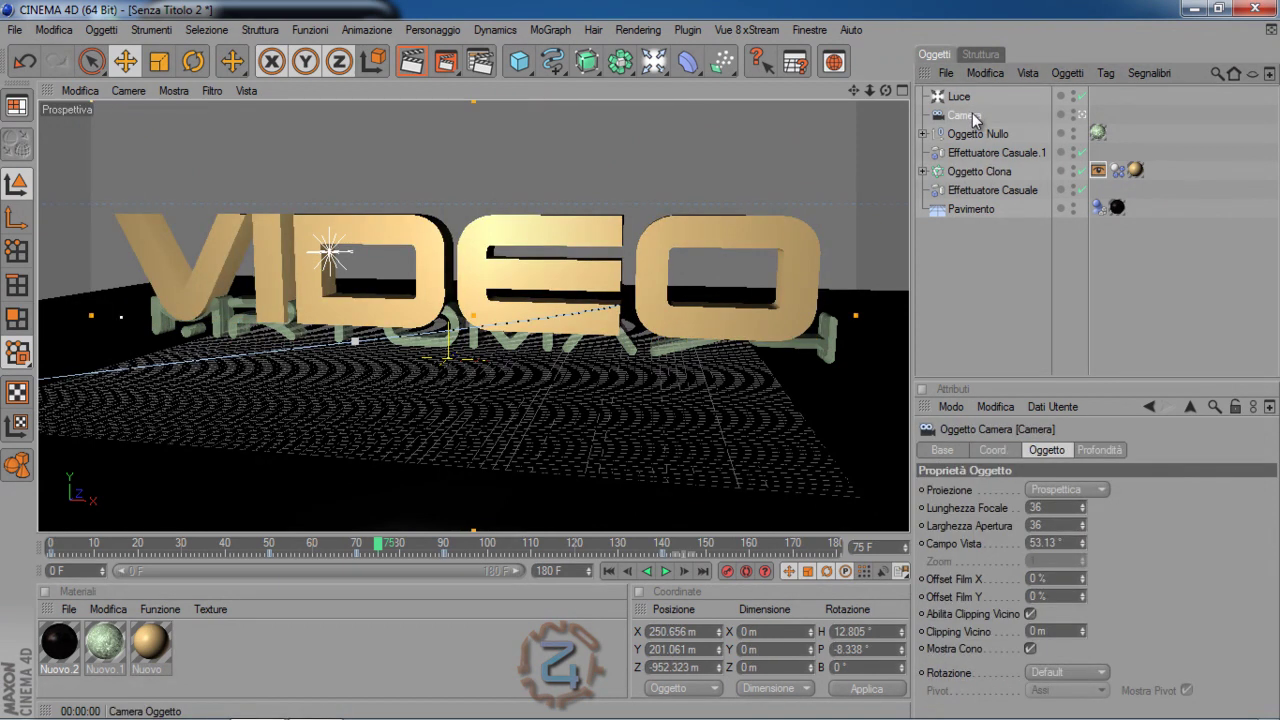
right_click(973, 118)
mouse_move(1034, 123)
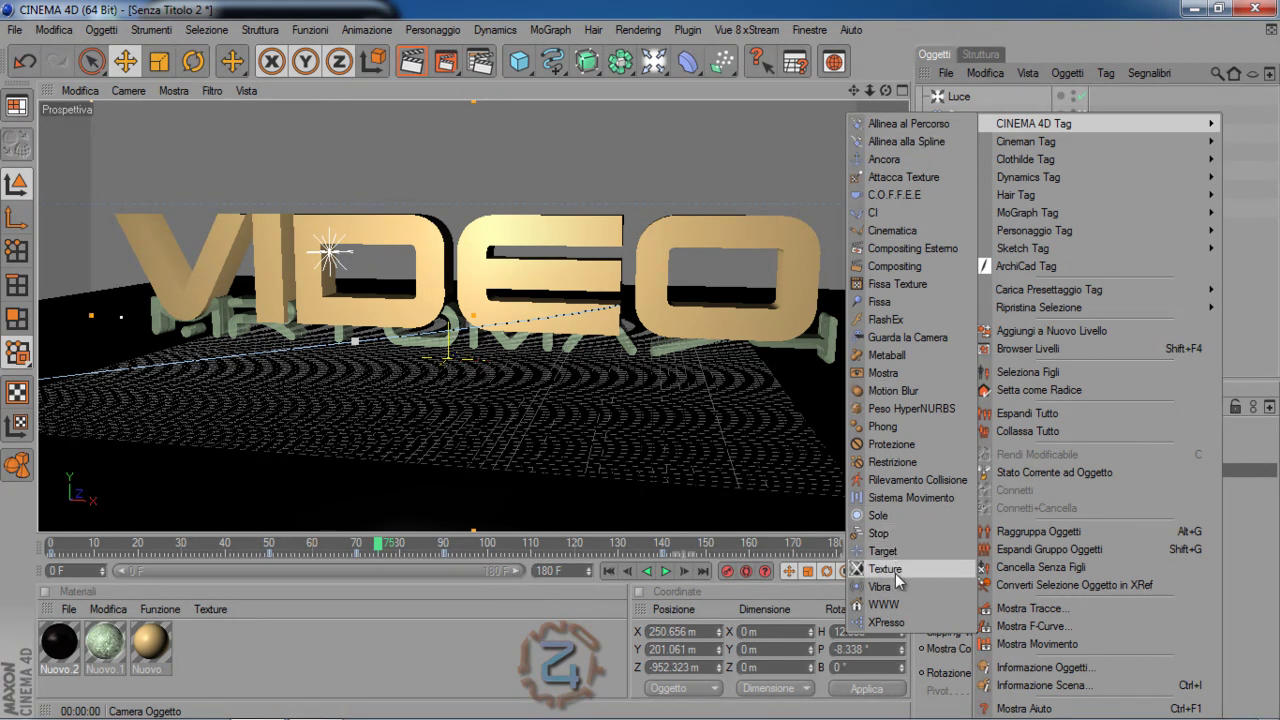
click(884, 588)
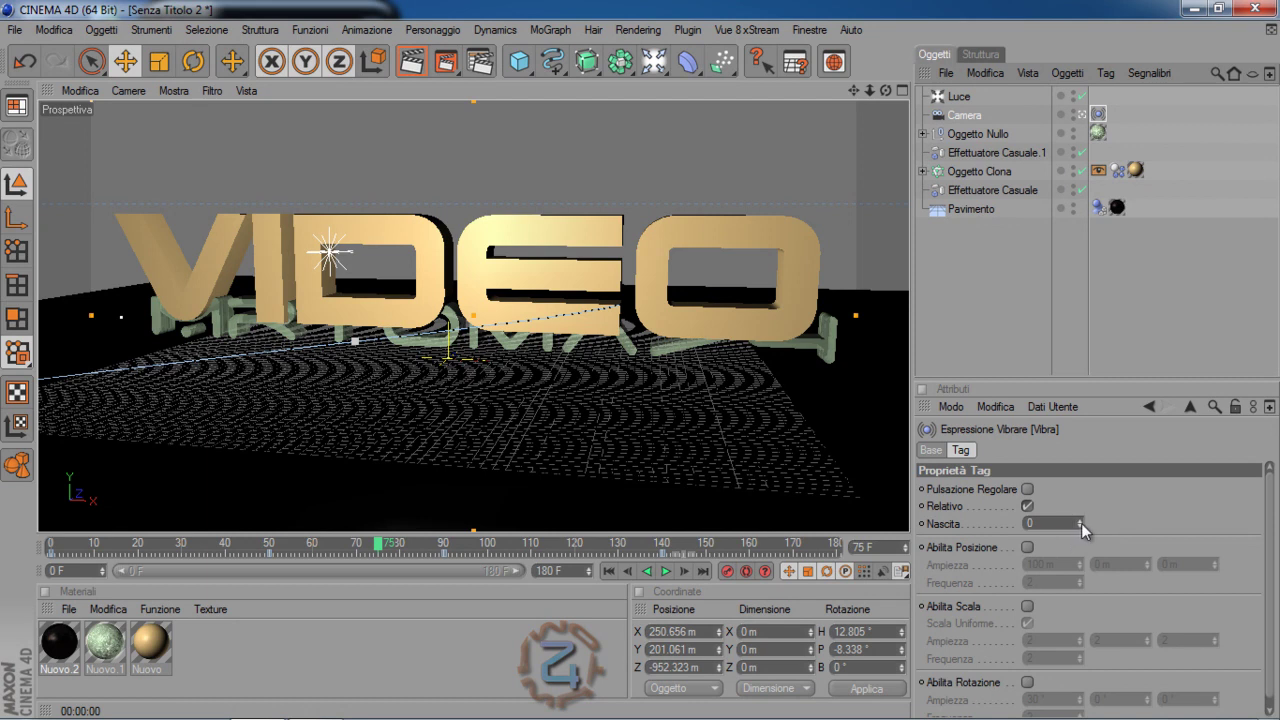
Raise the Vibrate tag's seed and enable position vibration, adjusting its frequency and amplitudes (9, 10, 8 m).
drag(1081, 523, 1081, 520)
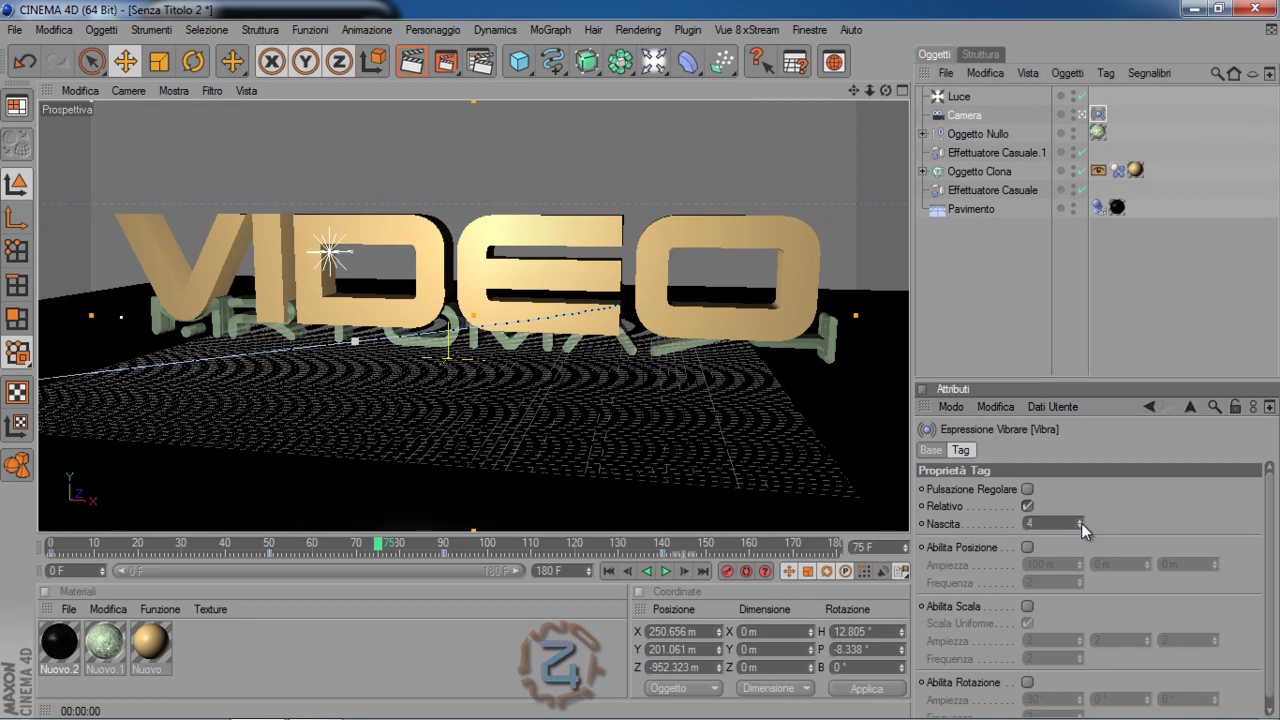
key(g)
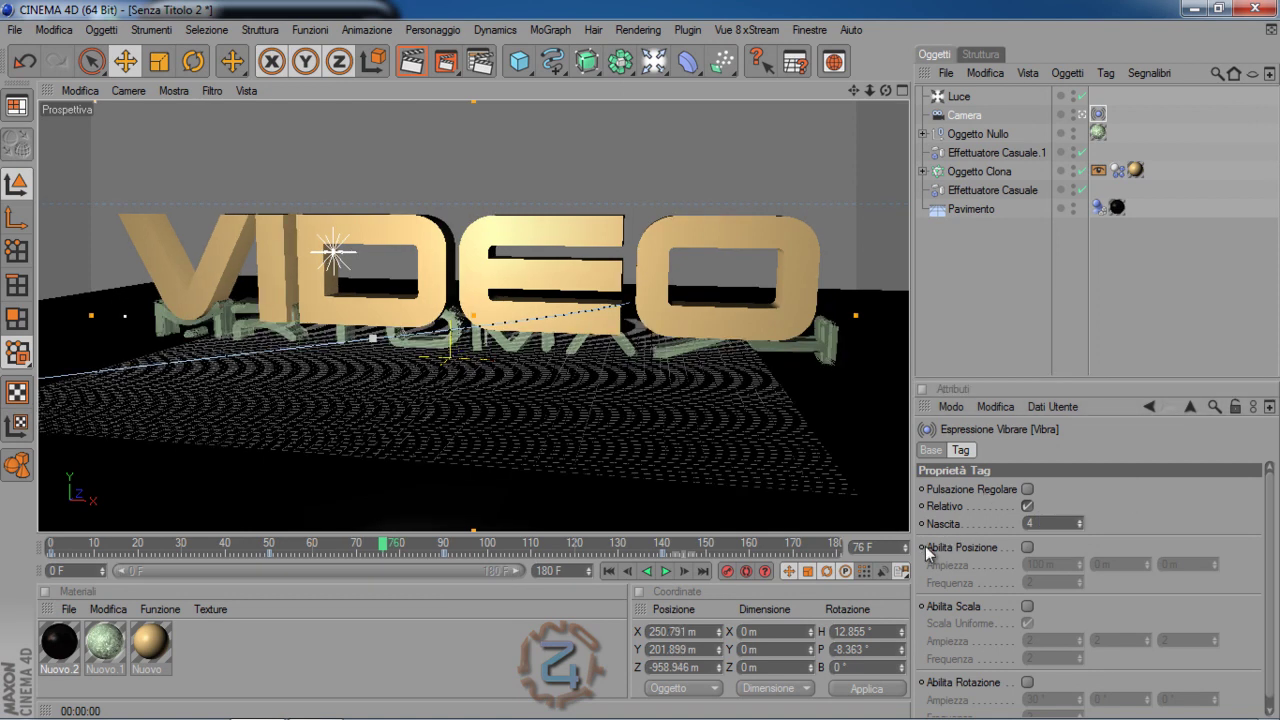
click(1027, 547)
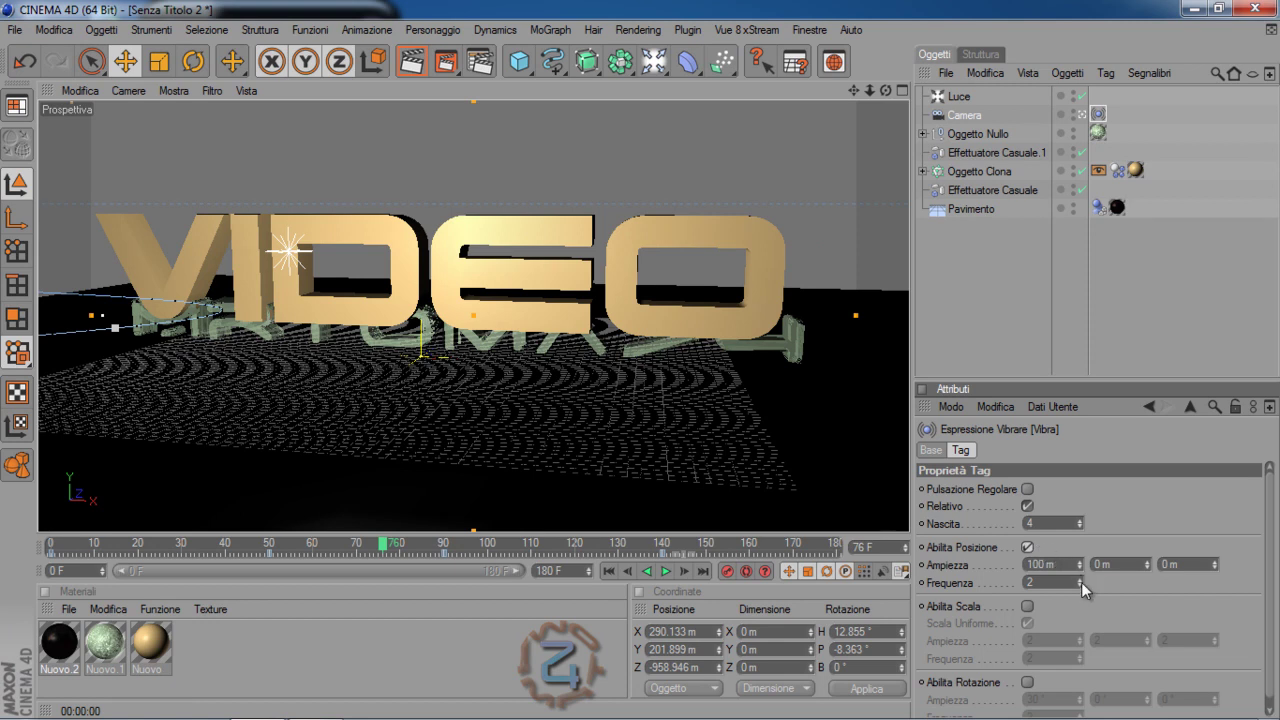
drag(1078, 581, 1080, 572)
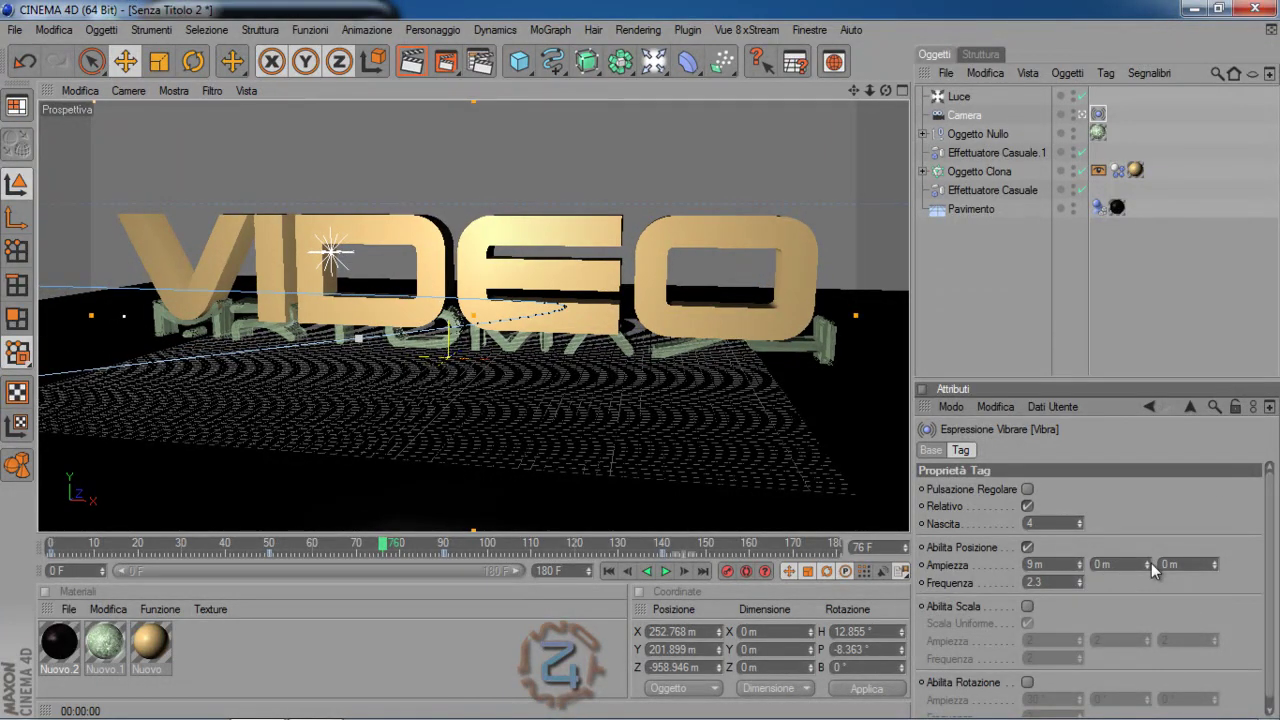
drag(1149, 564, 1214, 562)
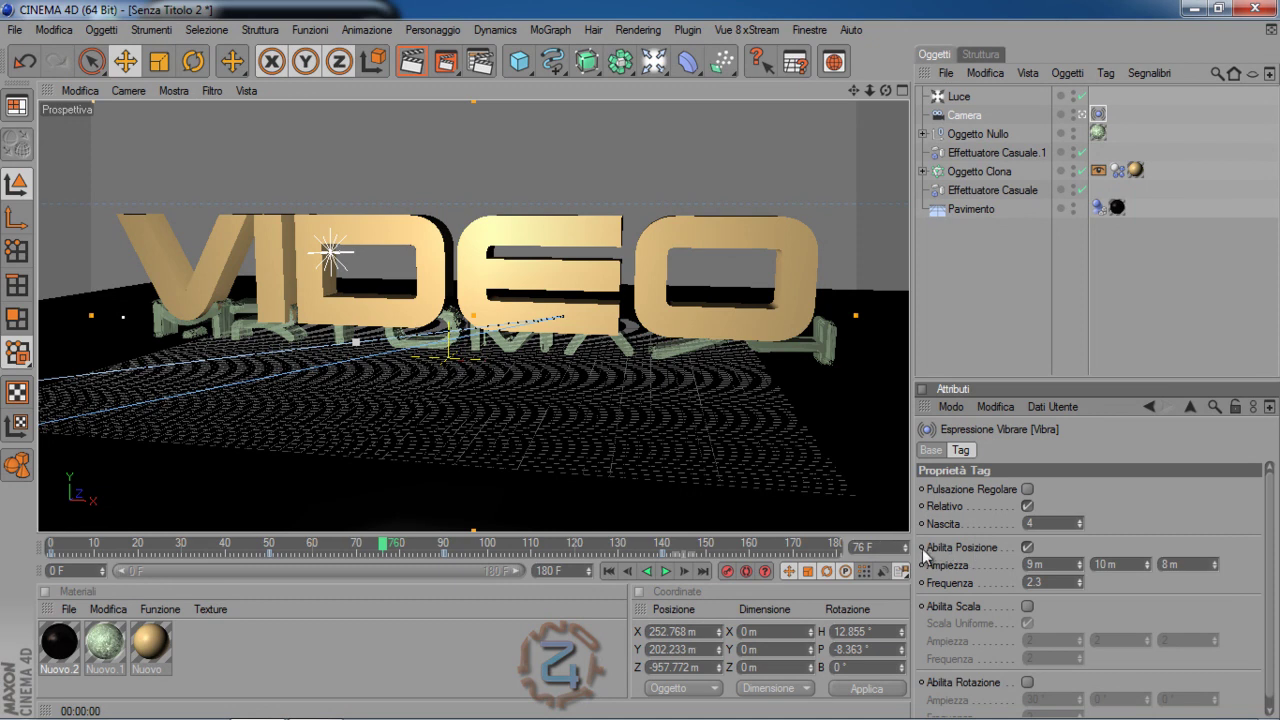
Keyframe position vibration off at frame 76 and back on at frame 80.
click(1027, 547)
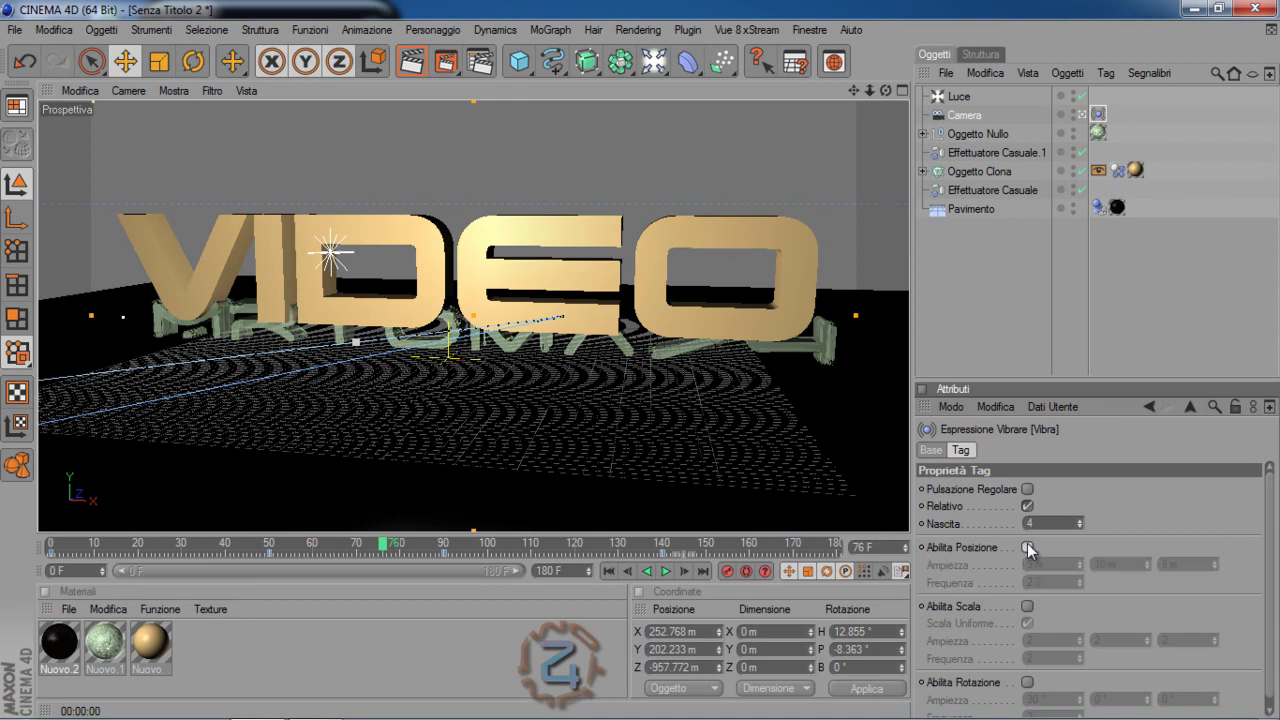
ctrl+click(923, 548)
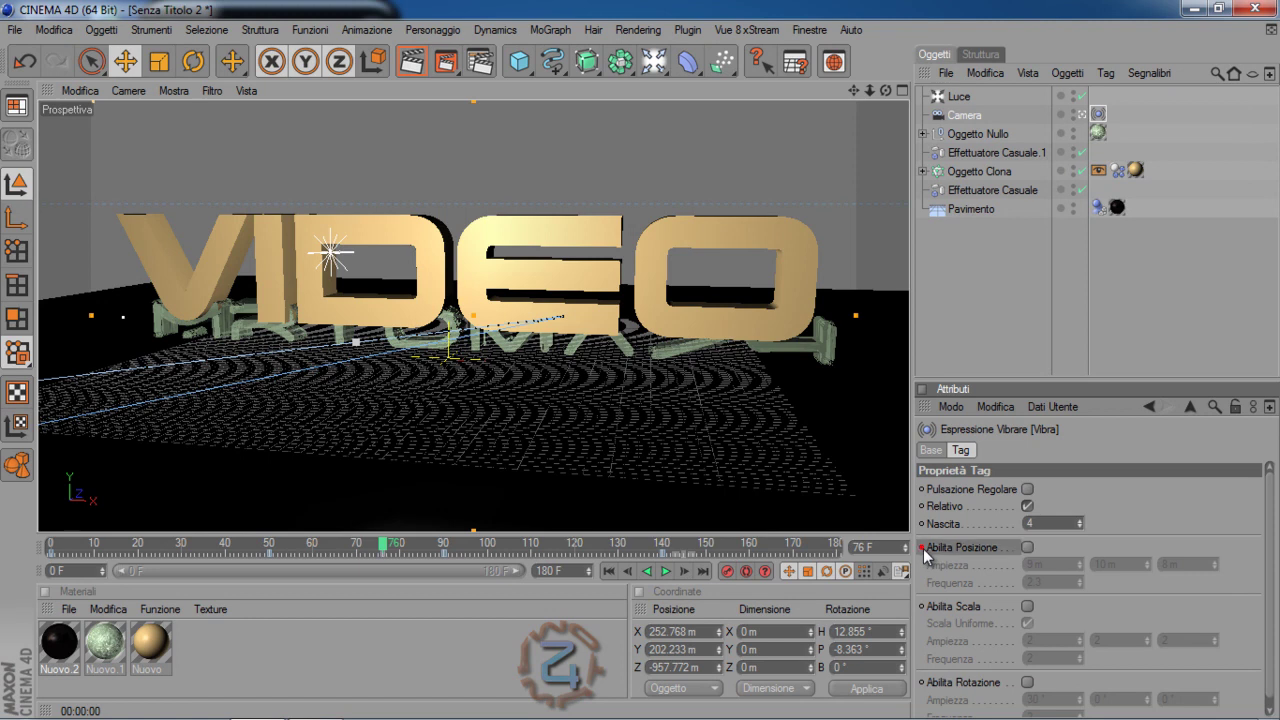
click(685, 571)
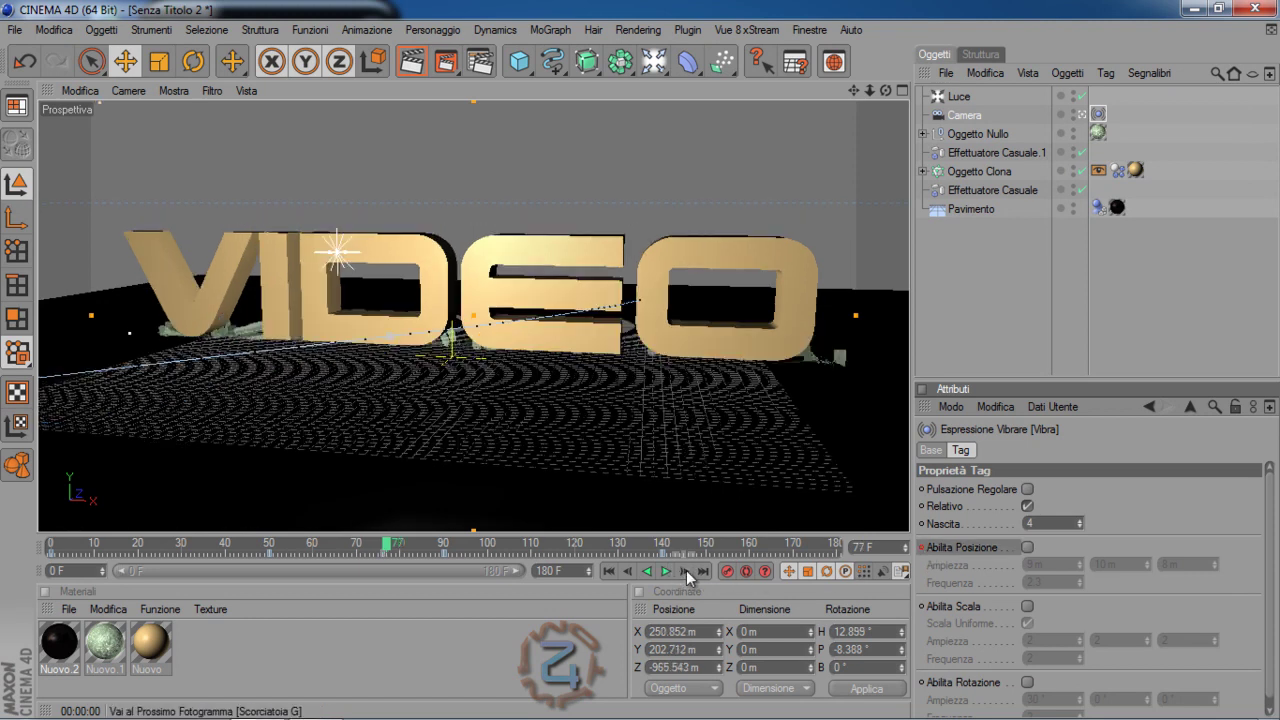
click(686, 570)
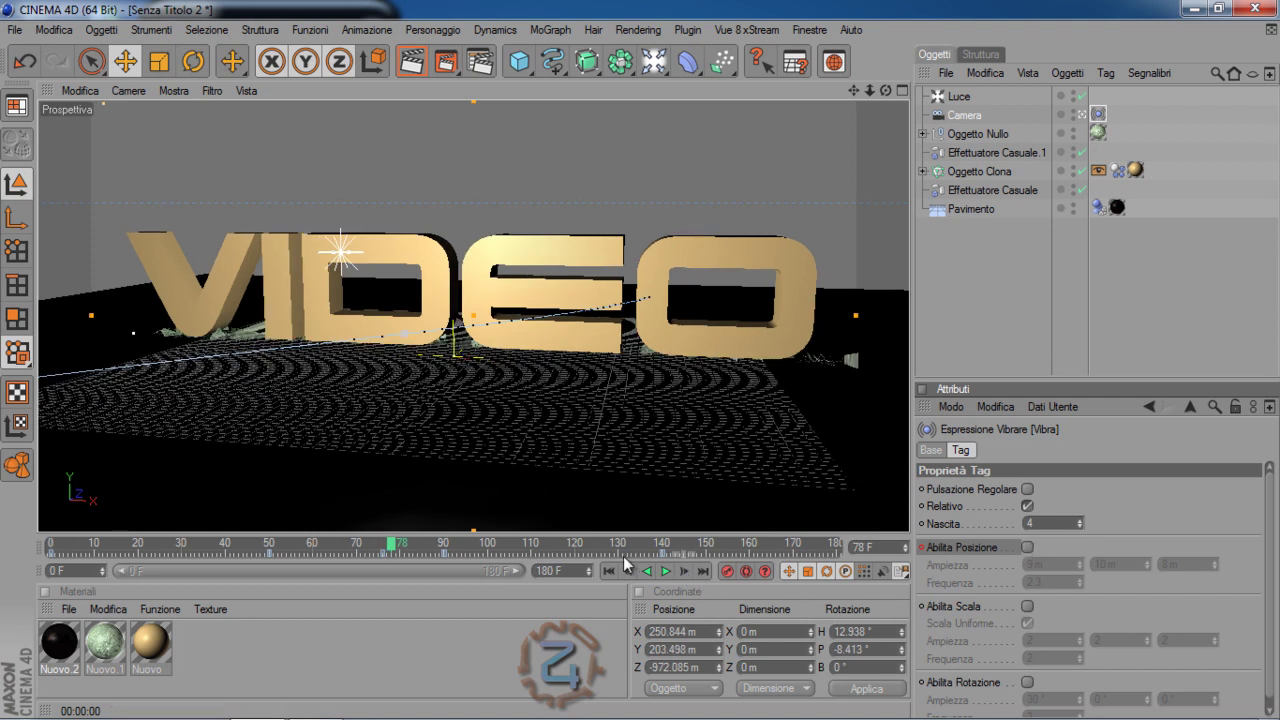
click(684, 570)
click(684, 570)
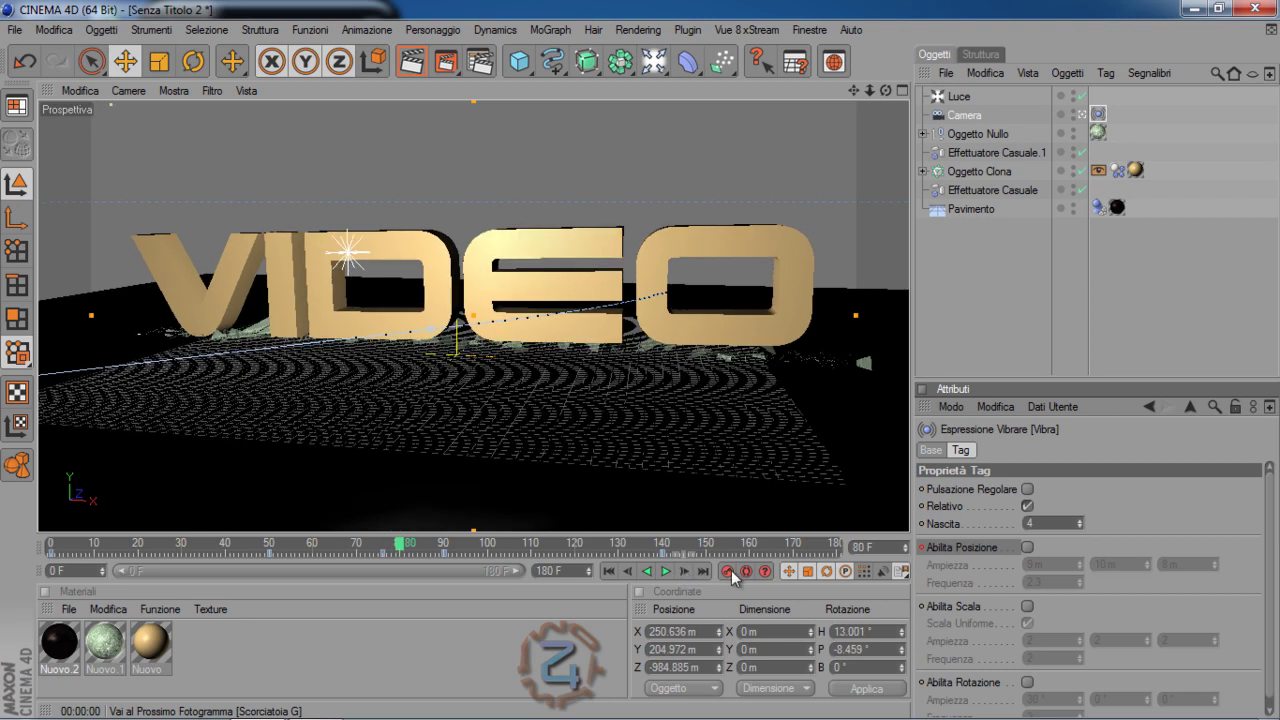
click(1026, 547)
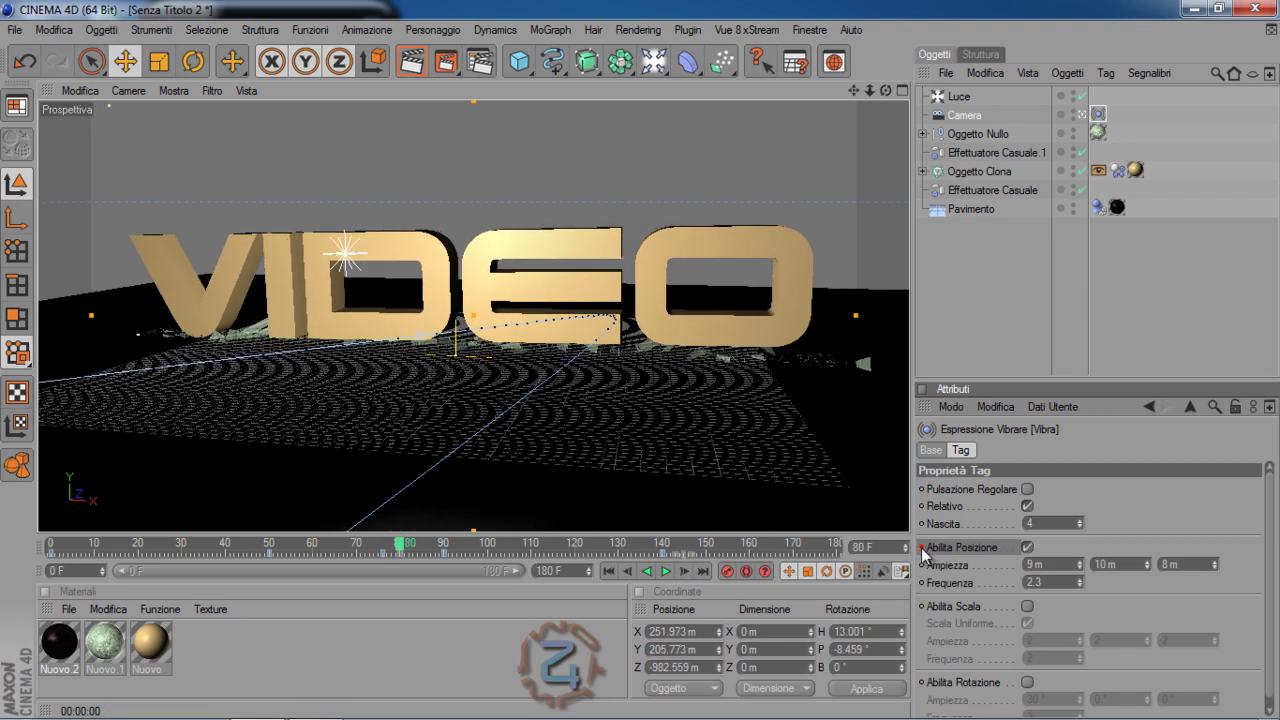
Preview the shake around frames 73–85, then keyframe position vibration off at frame 83.
mouse_move(403, 545)
mouse_down()
mouse_move(337, 542)
mouse_move(466, 542)
mouse_move(325, 520)
mouse_move(434, 535)
mouse_move(374, 537)
mouse_move(466, 537)
mouse_move(334, 523)
mouse_move(434, 531)
mouse_move(363, 520)
mouse_move(326, 537)
mouse_up()
mouse_move(430, 525)
mouse_down()
mouse_move(357, 532)
mouse_move(440, 534)
mouse_move(390, 529)
mouse_up()
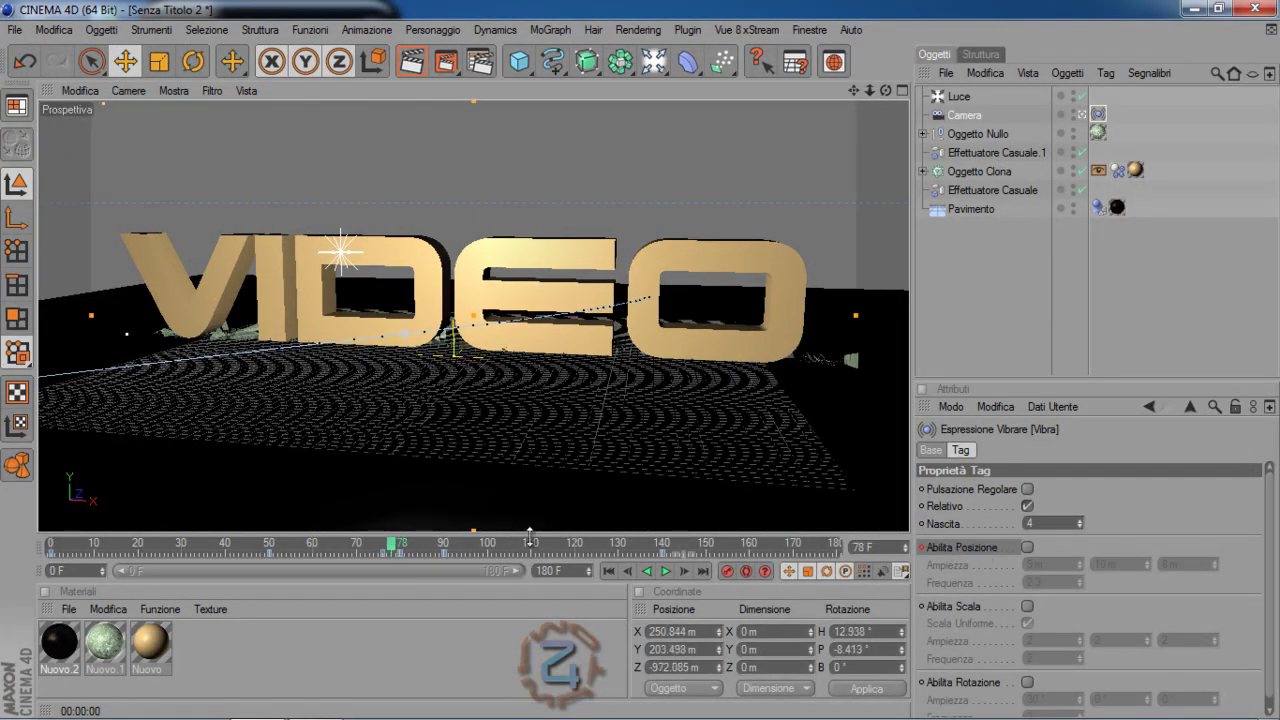
mouse_move(392, 545)
mouse_down()
mouse_move(457, 537)
mouse_move(406, 544)
mouse_up()
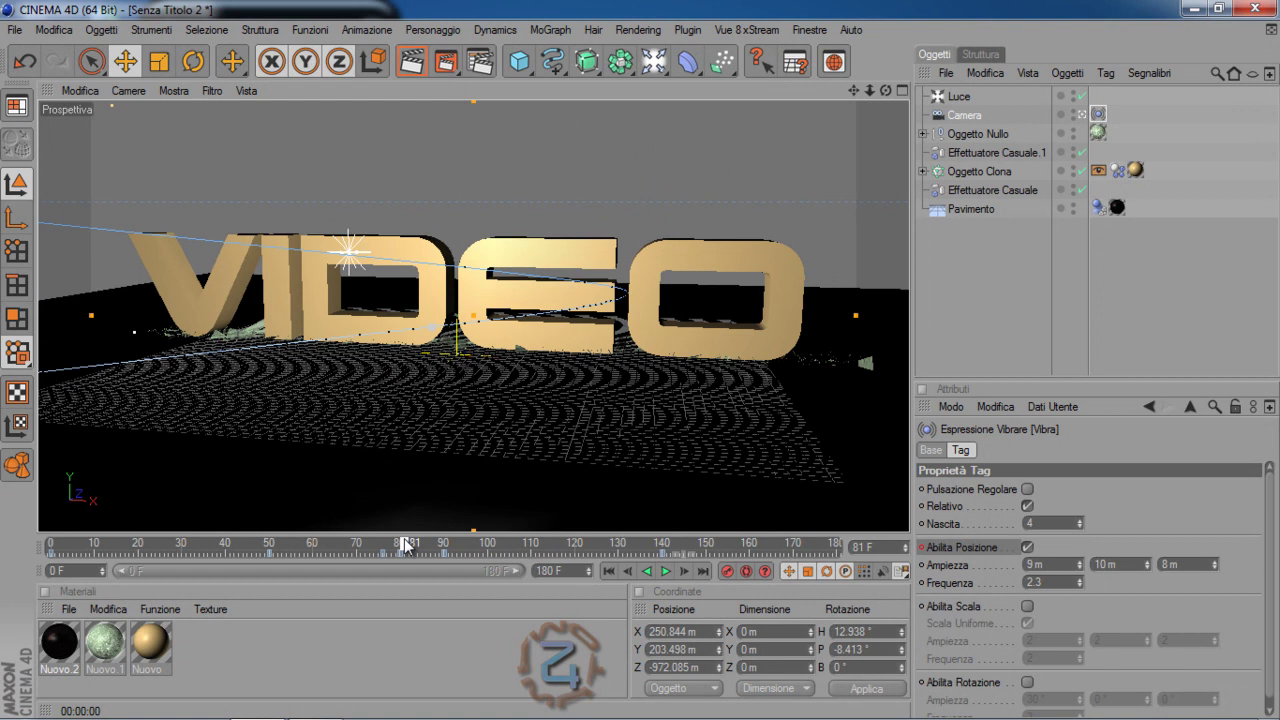
drag(408, 544, 414, 544)
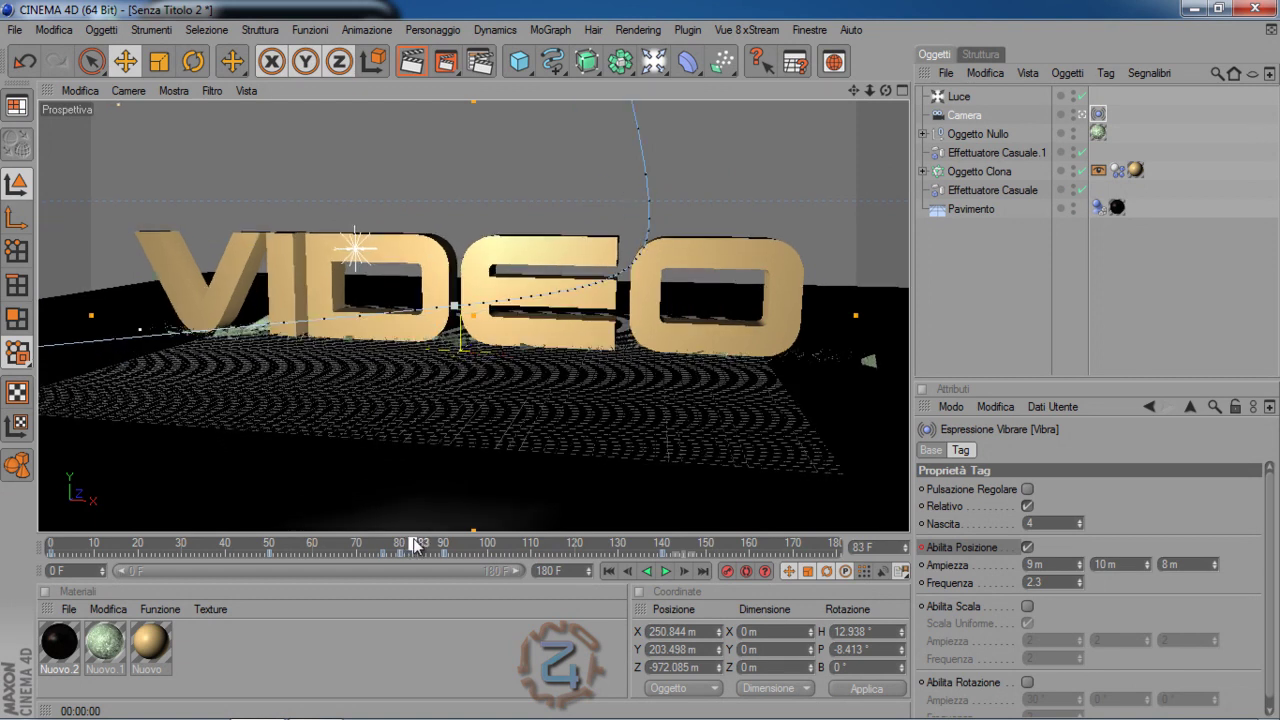
click(1027, 547)
ctrl+click(921, 547)
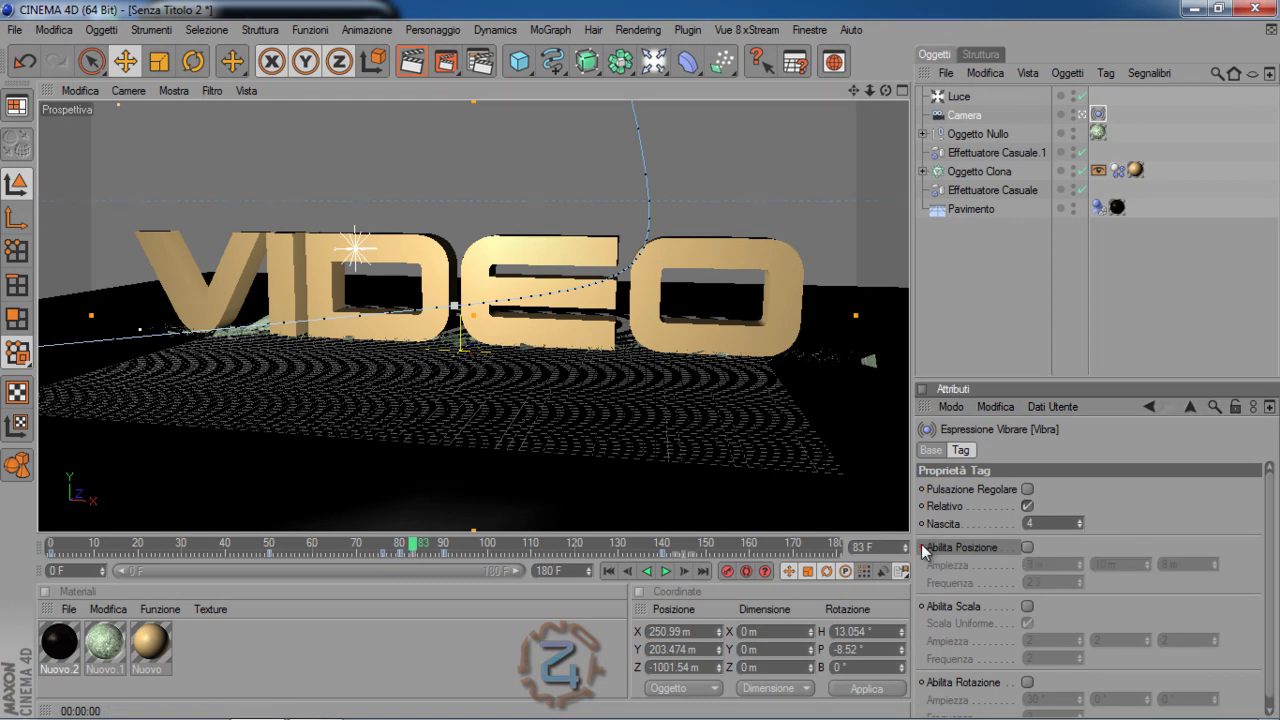
At frame 80, set the position shake frequency to 2.72, then preview from frame 76.
mouse_move(413, 547)
mouse_down()
mouse_move(445, 545)
mouse_move(407, 542)
mouse_up()
click(403, 543)
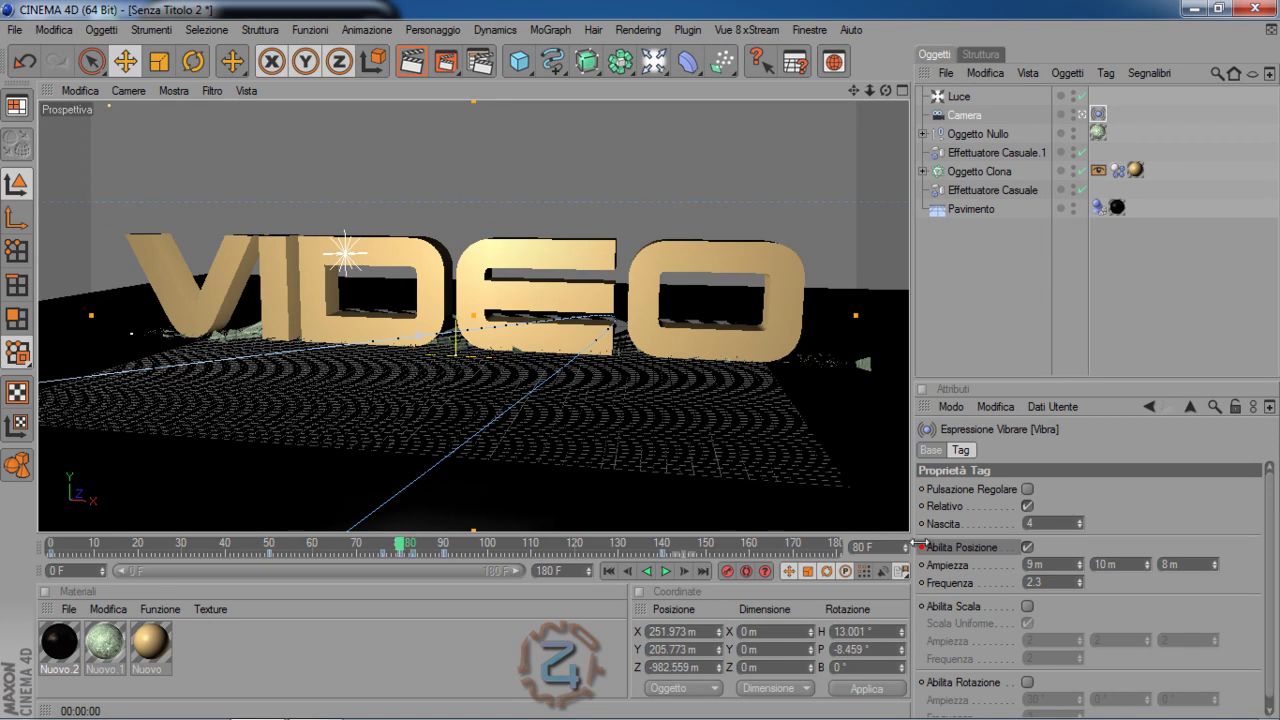
drag(1079, 584, 1080, 581)
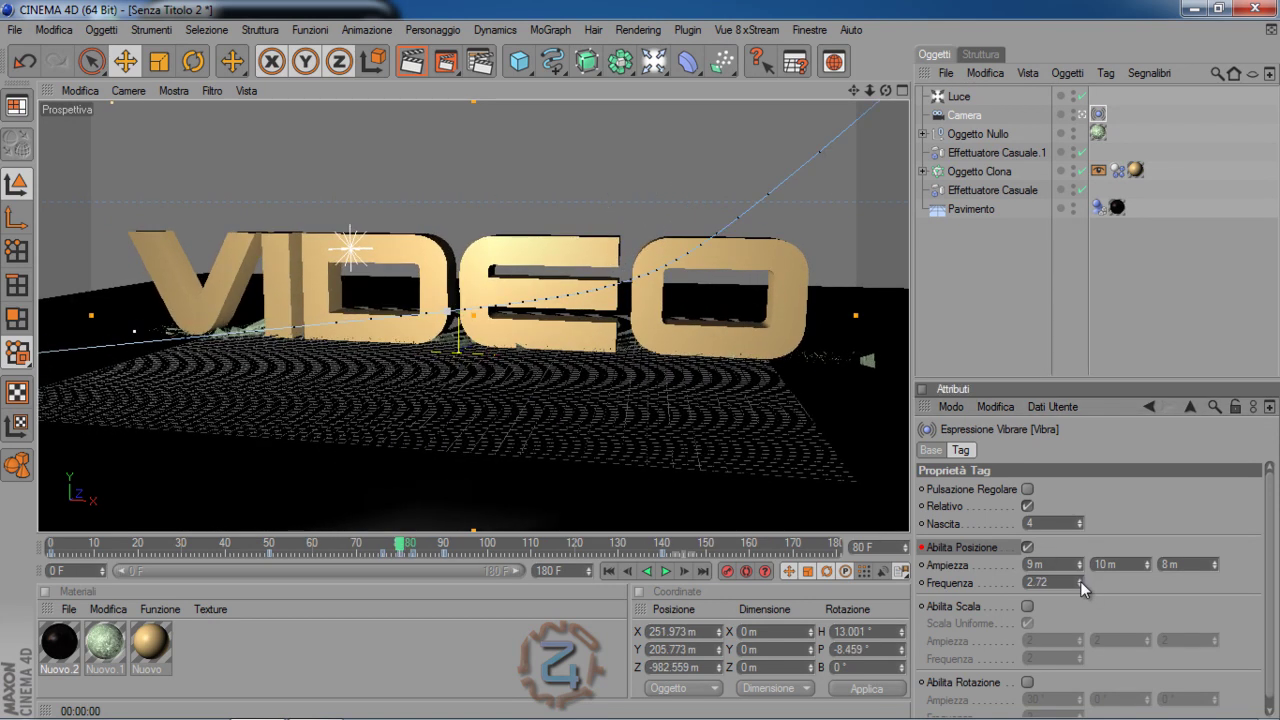
click(400, 545)
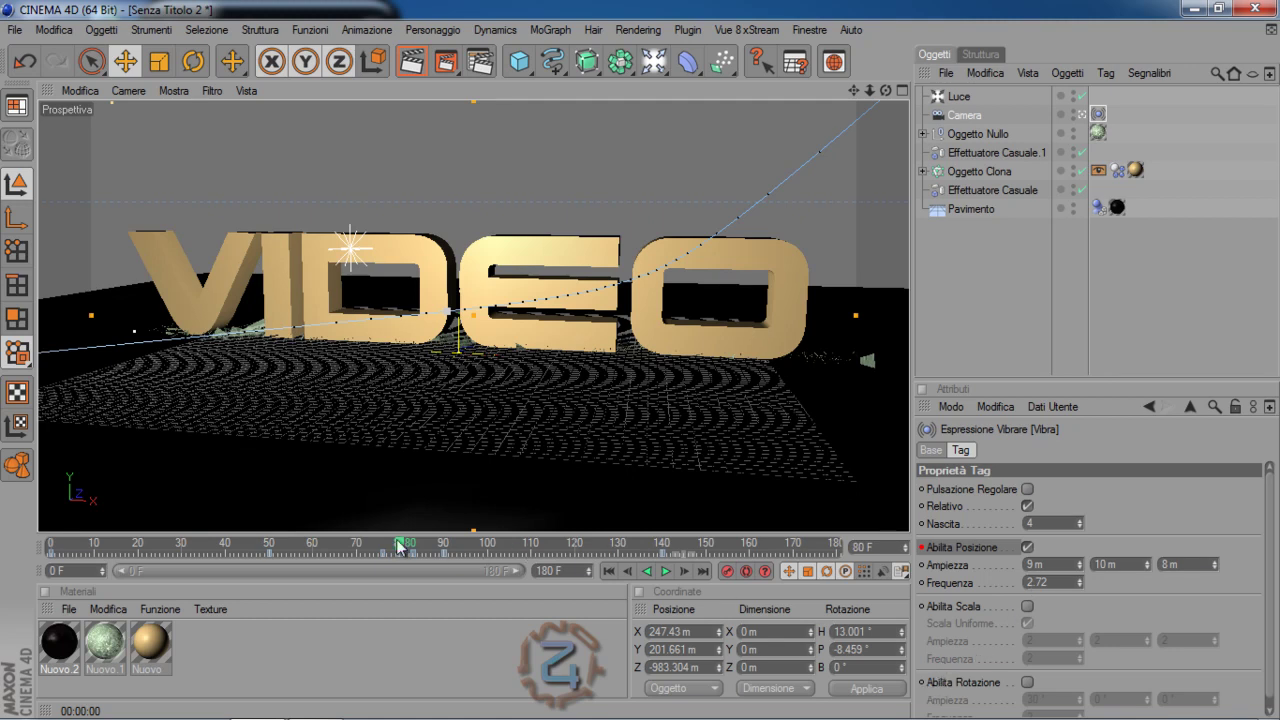
drag(402, 545, 385, 546)
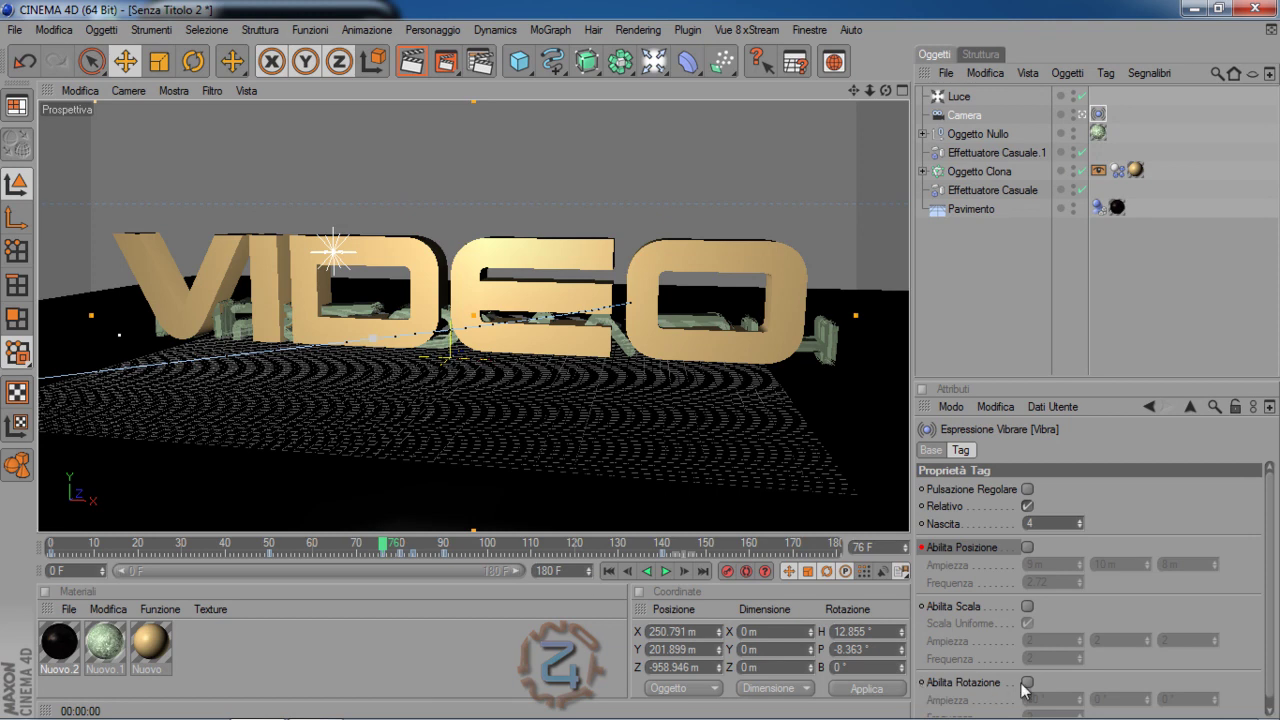
Keyframe rotation shake on at frame 80 with amplitudes 4°, 11°, -10° and frequency 2.03.
ctrl+click(922, 683)
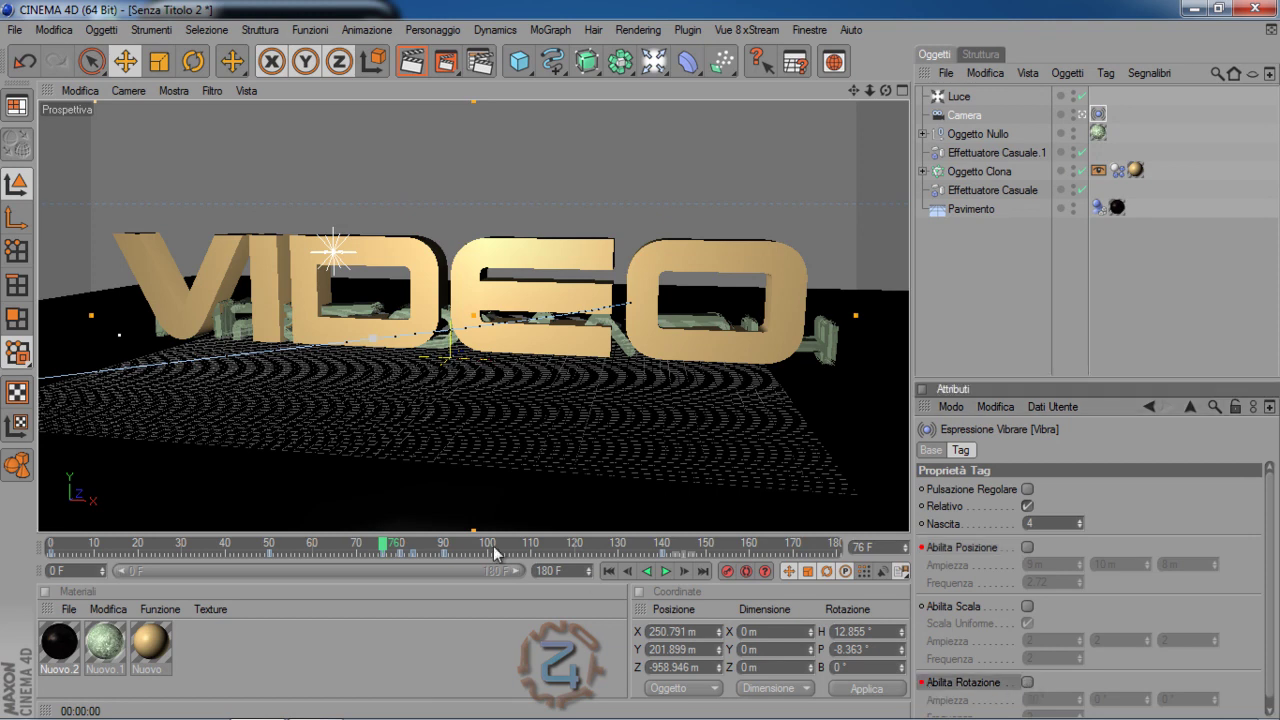
drag(385, 551, 401, 549)
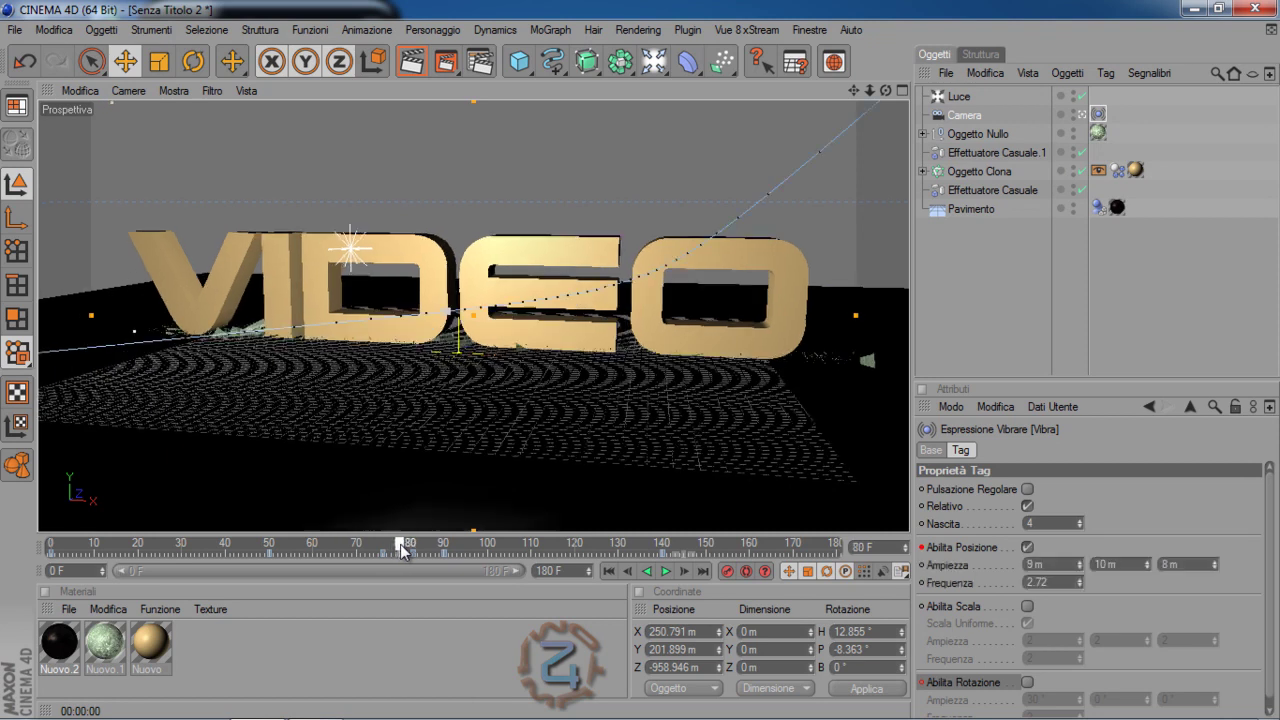
click(1027, 682)
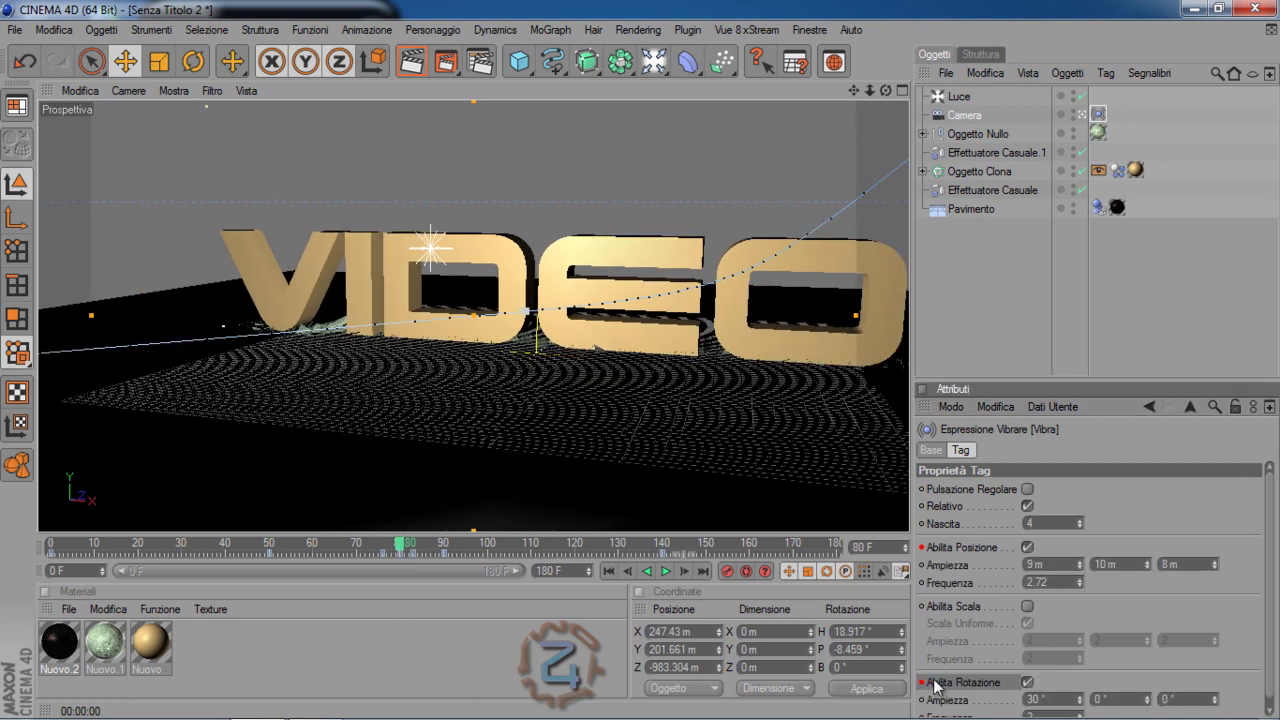
scroll(1262, 565, down, 1)
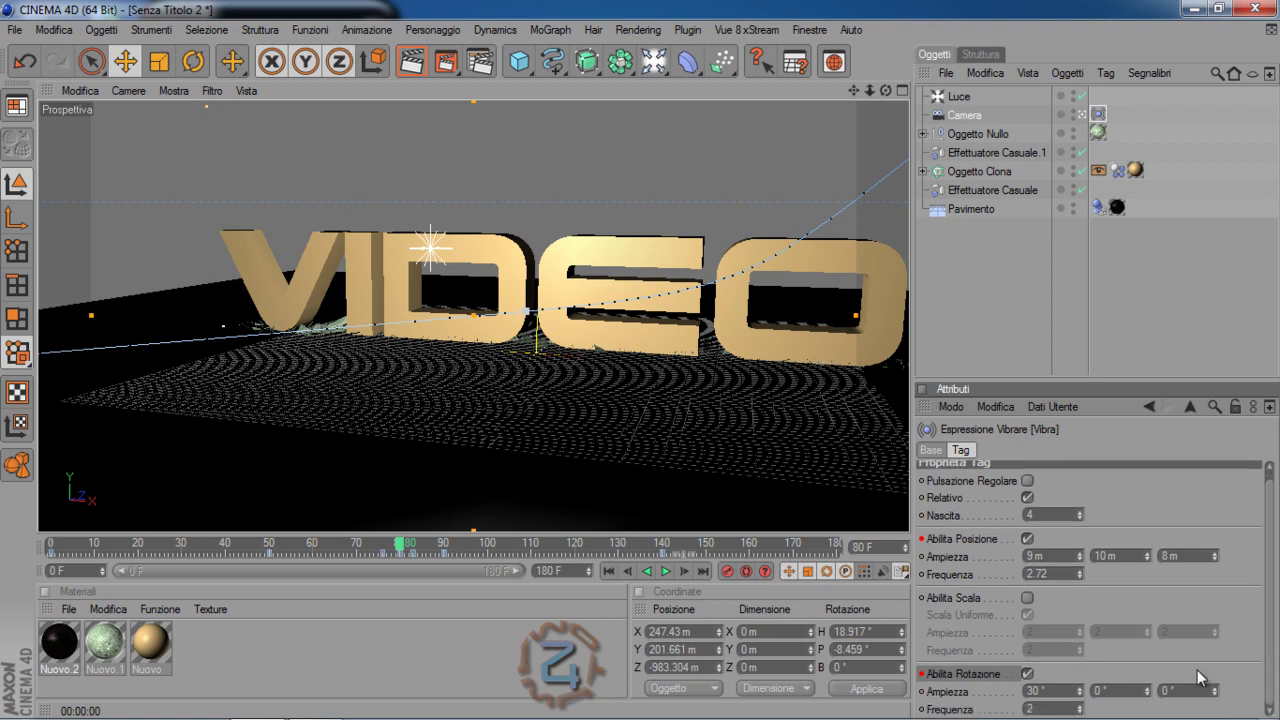
drag(1080, 691, 1217, 695)
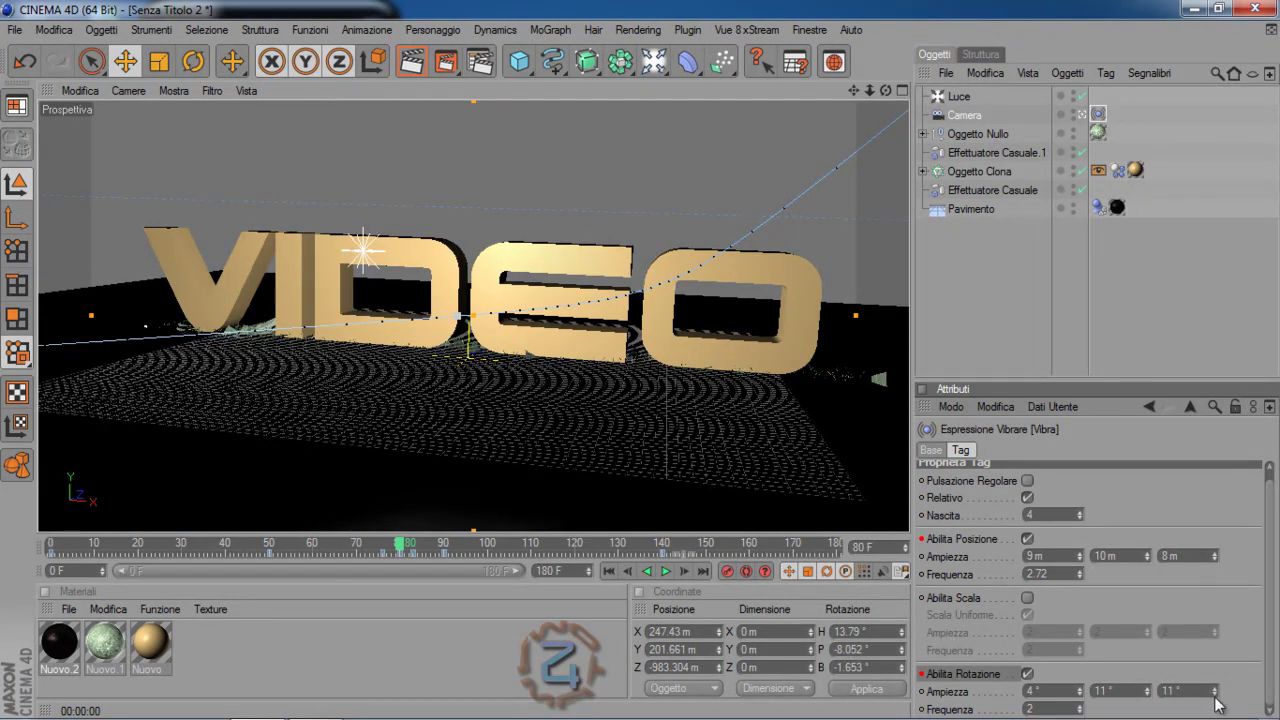
drag(1216, 694, 1216, 693)
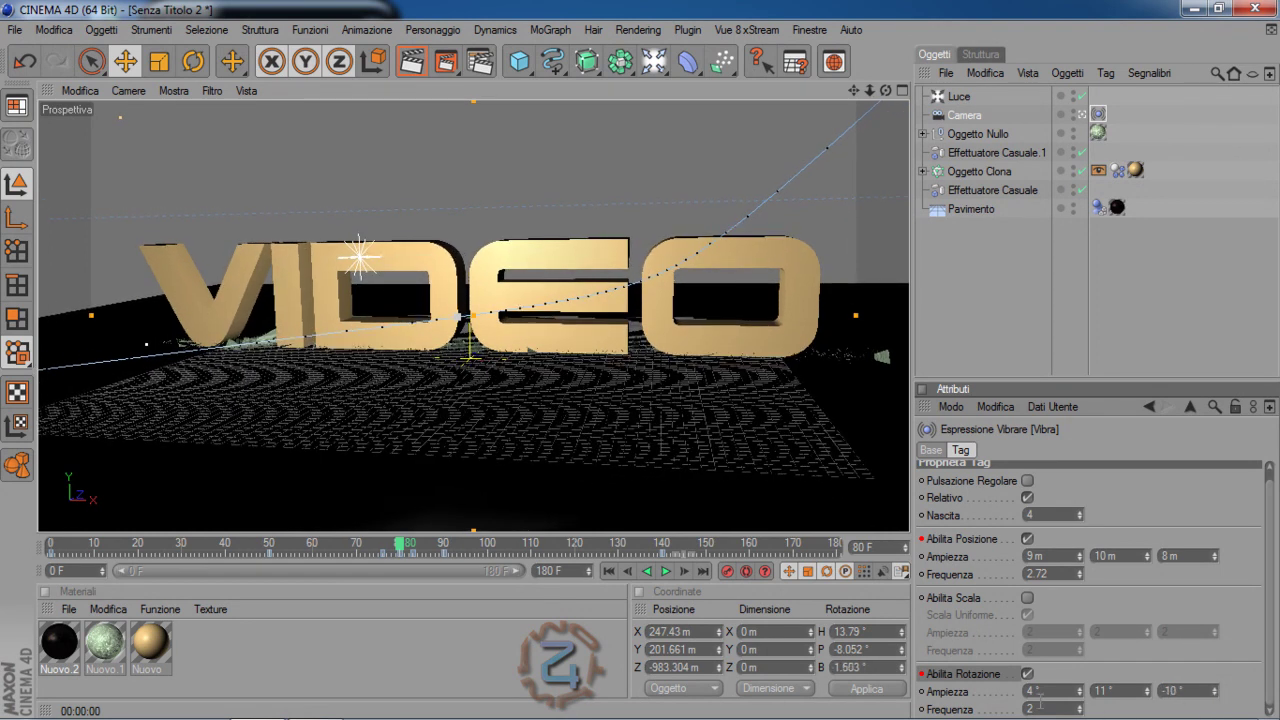
drag(1086, 710, 1080, 713)
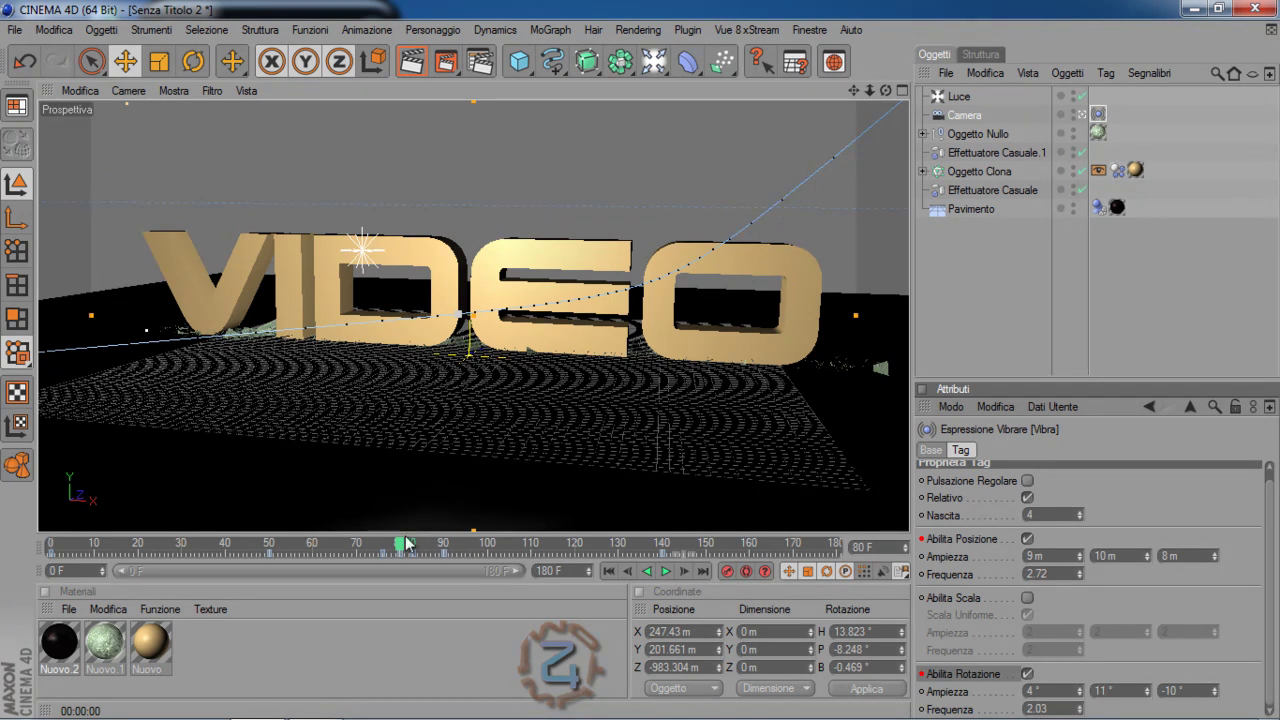
drag(400, 545, 417, 546)
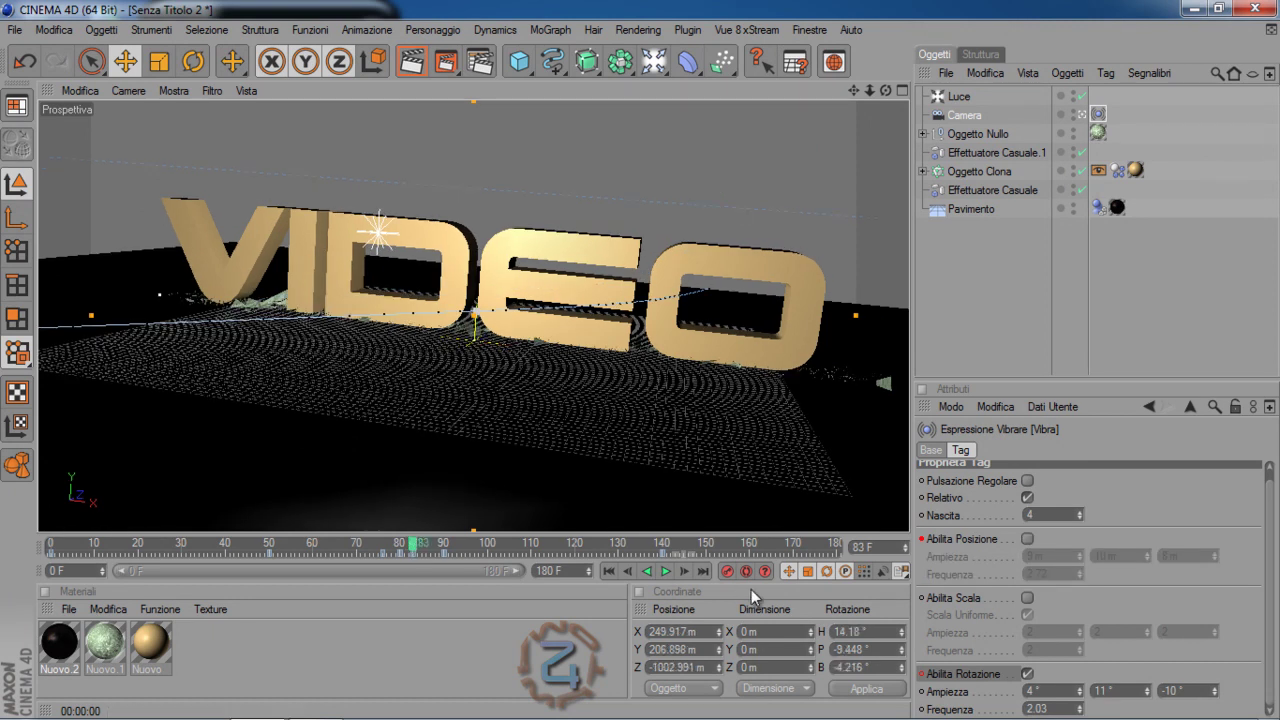
Switch rotation shake off at frame 83 and tweak its frequency while previewing frames 80–88.
click(1026, 674)
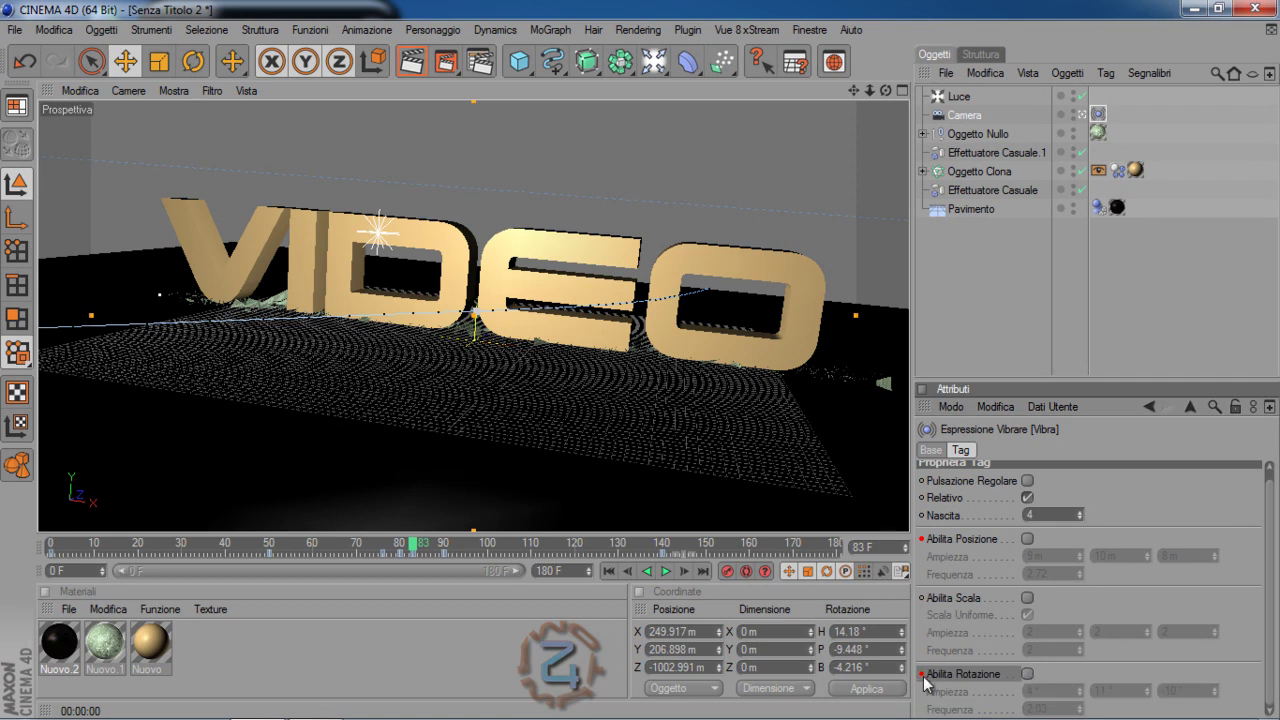
mouse_move(414, 546)
mouse_down()
mouse_move(478, 544)
mouse_move(383, 540)
mouse_move(422, 538)
mouse_move(401, 540)
mouse_up()
drag(1080, 712, 1082, 712)
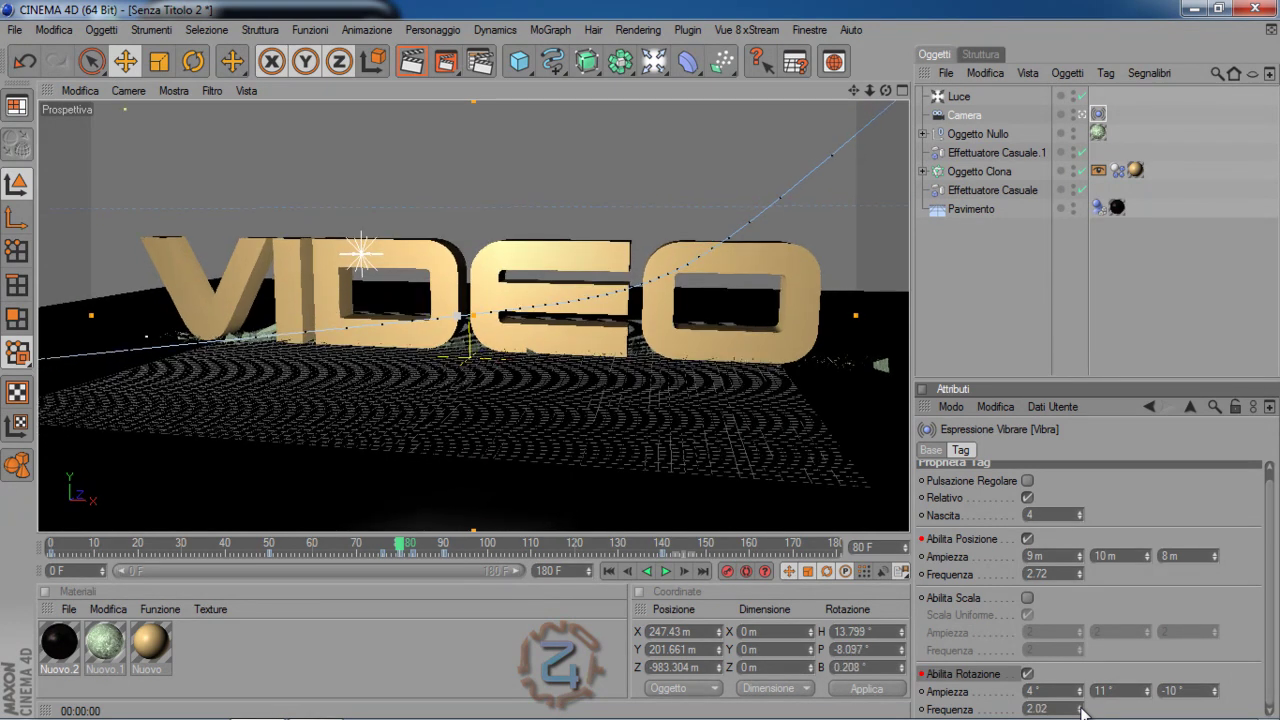
mouse_move(401, 545)
mouse_down()
mouse_move(435, 545)
mouse_move(402, 548)
mouse_up()
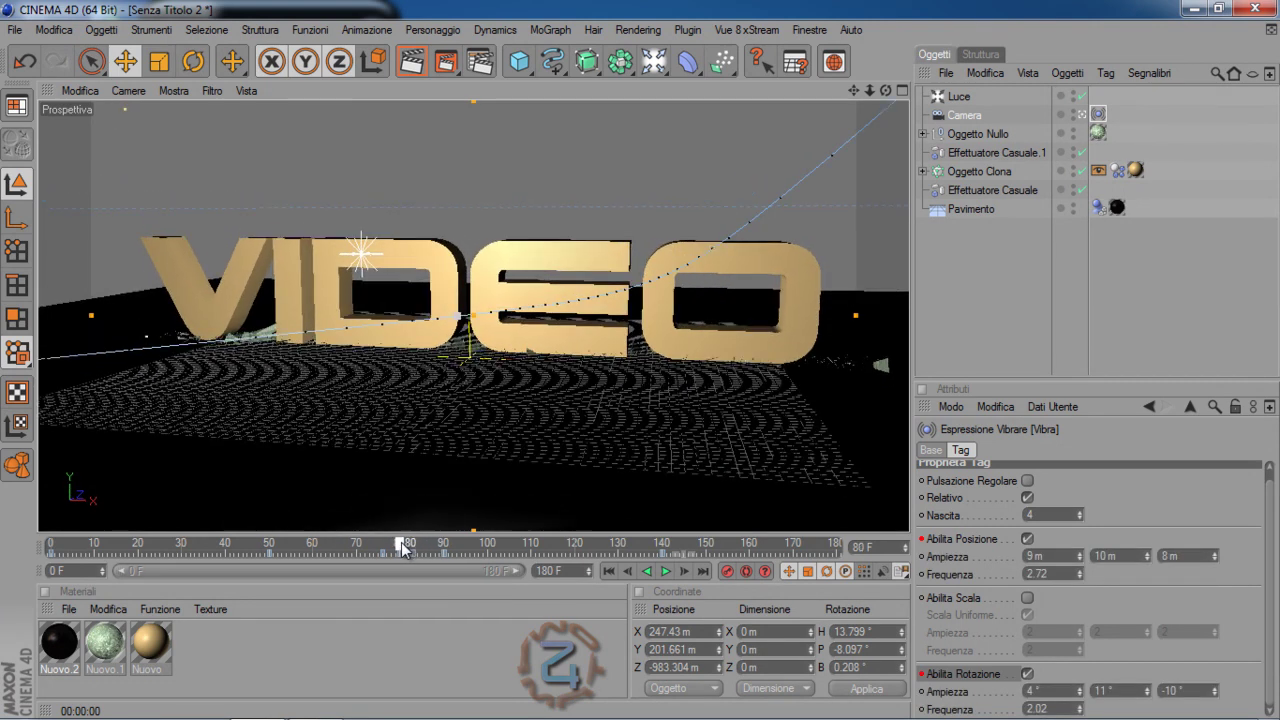
Reduce the rotation amplitudes to 6° and -3° and the frequency to 2.01.
click(1216, 690)
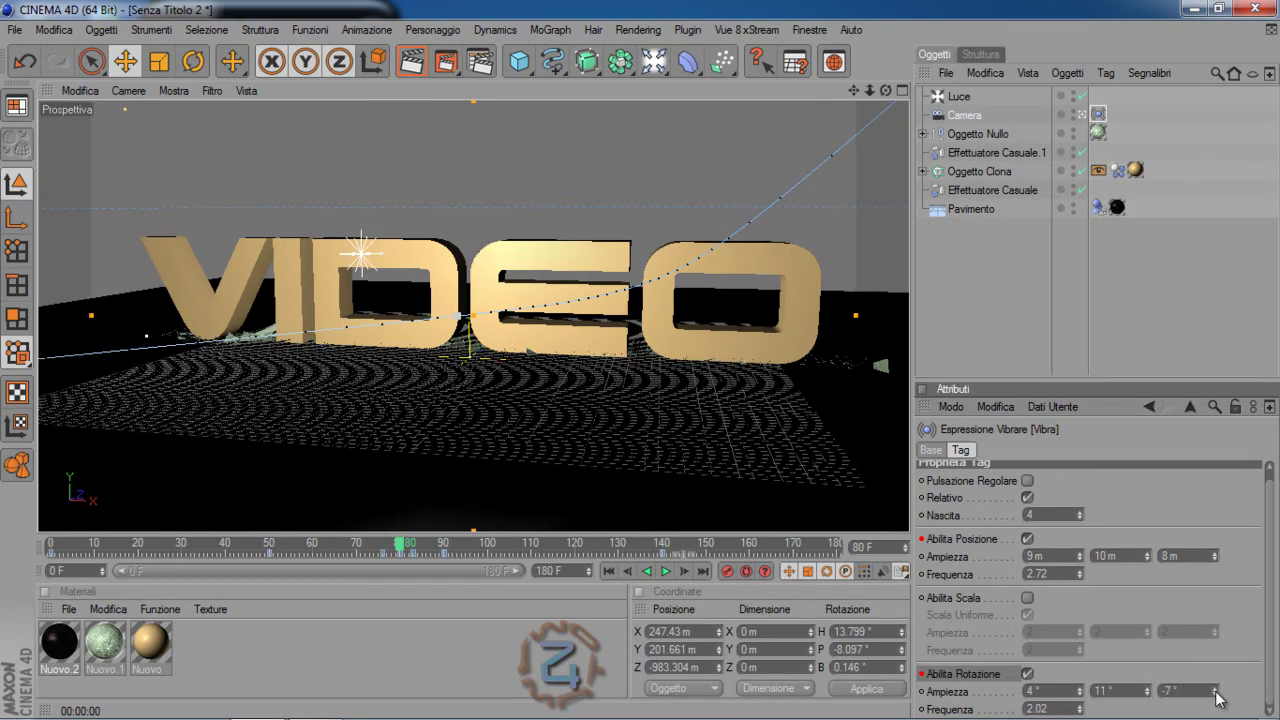
drag(1216, 697, 1216, 688)
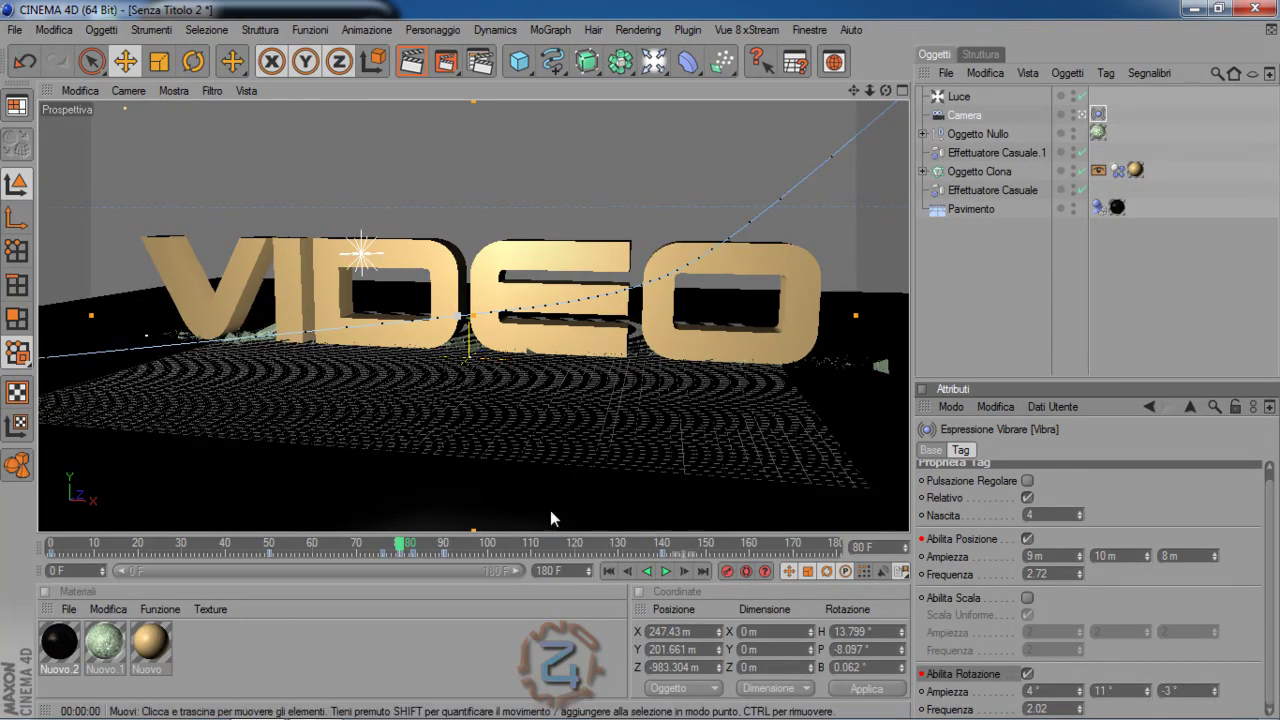
mouse_move(401, 551)
mouse_down()
mouse_move(416, 543)
mouse_move(401, 543)
mouse_up()
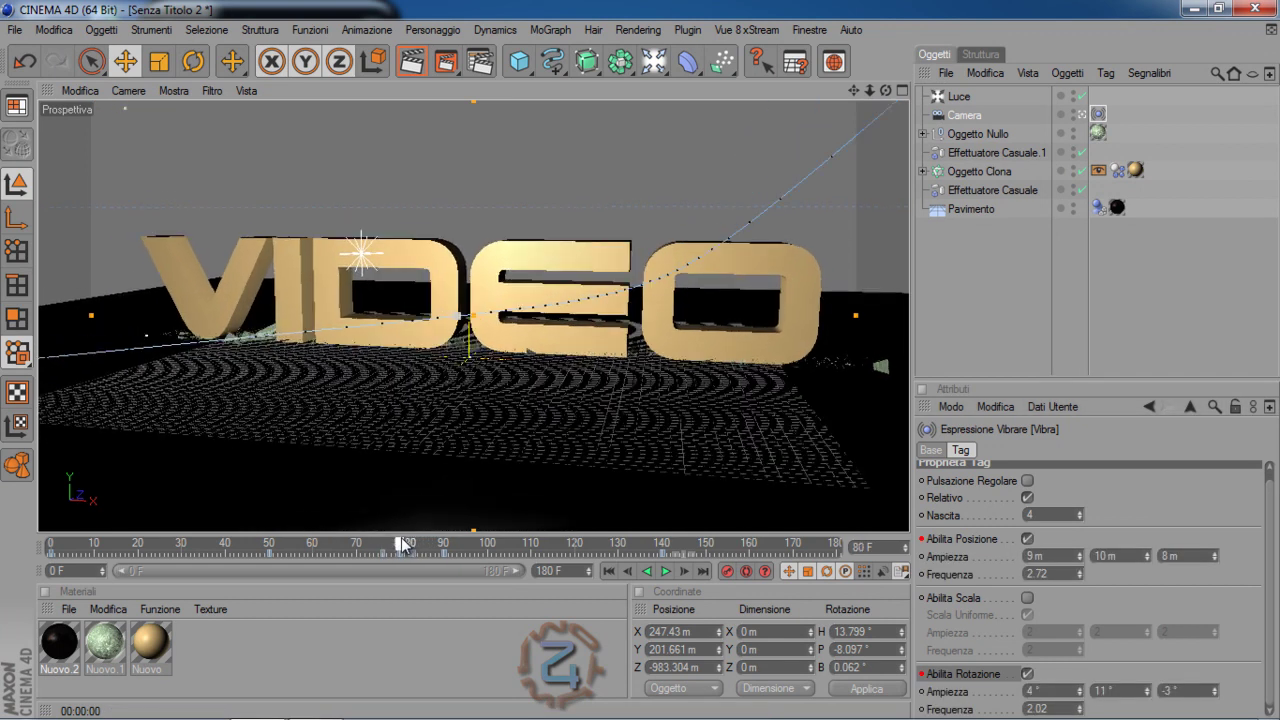
click(1147, 696)
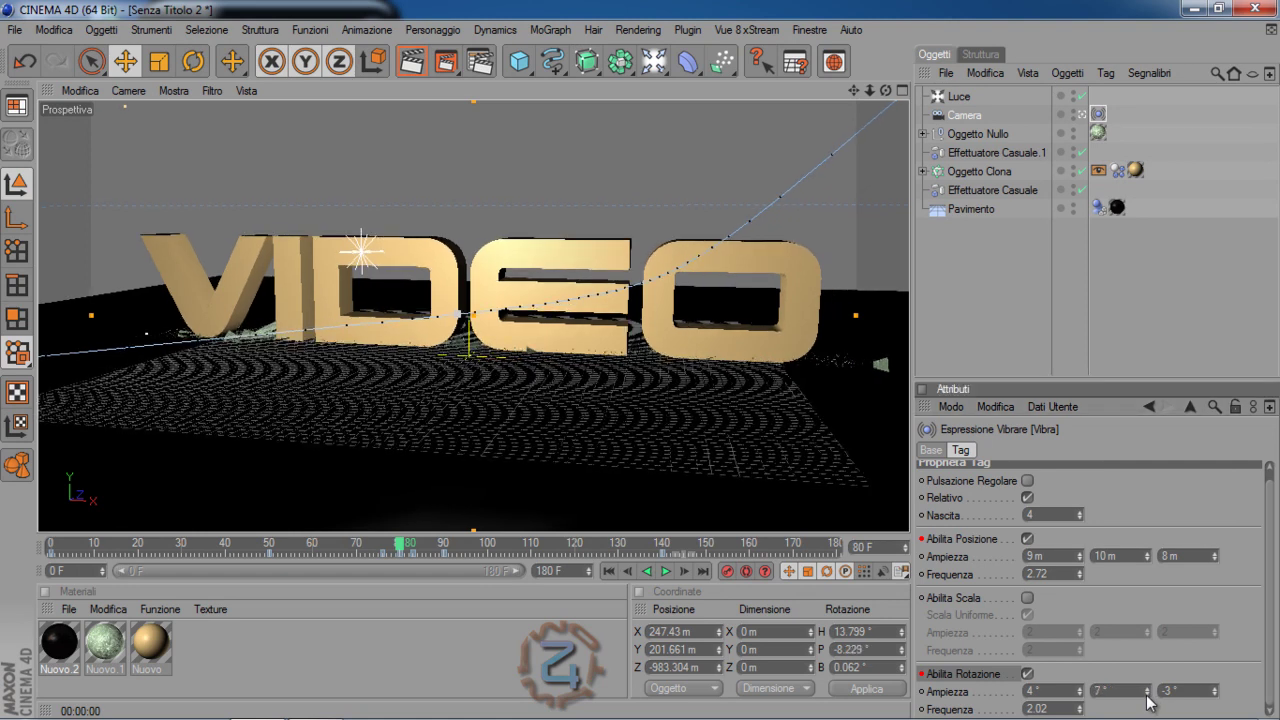
click(1147, 696)
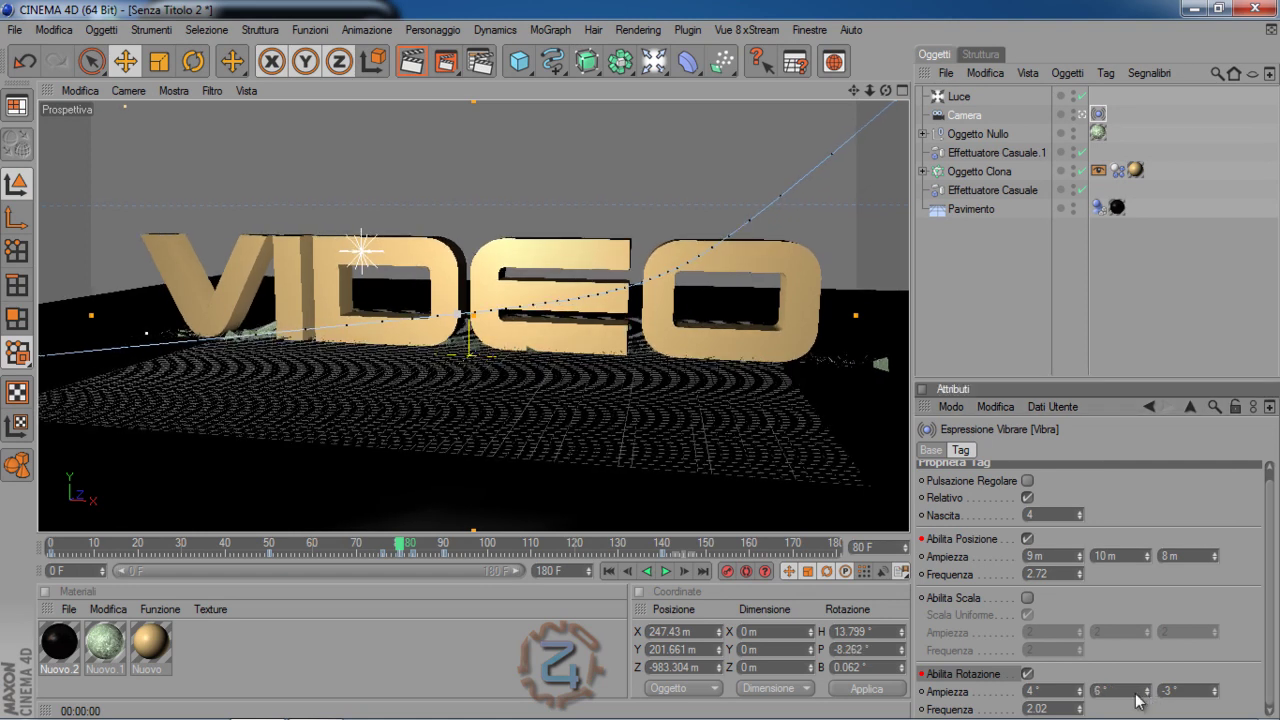
click(1080, 712)
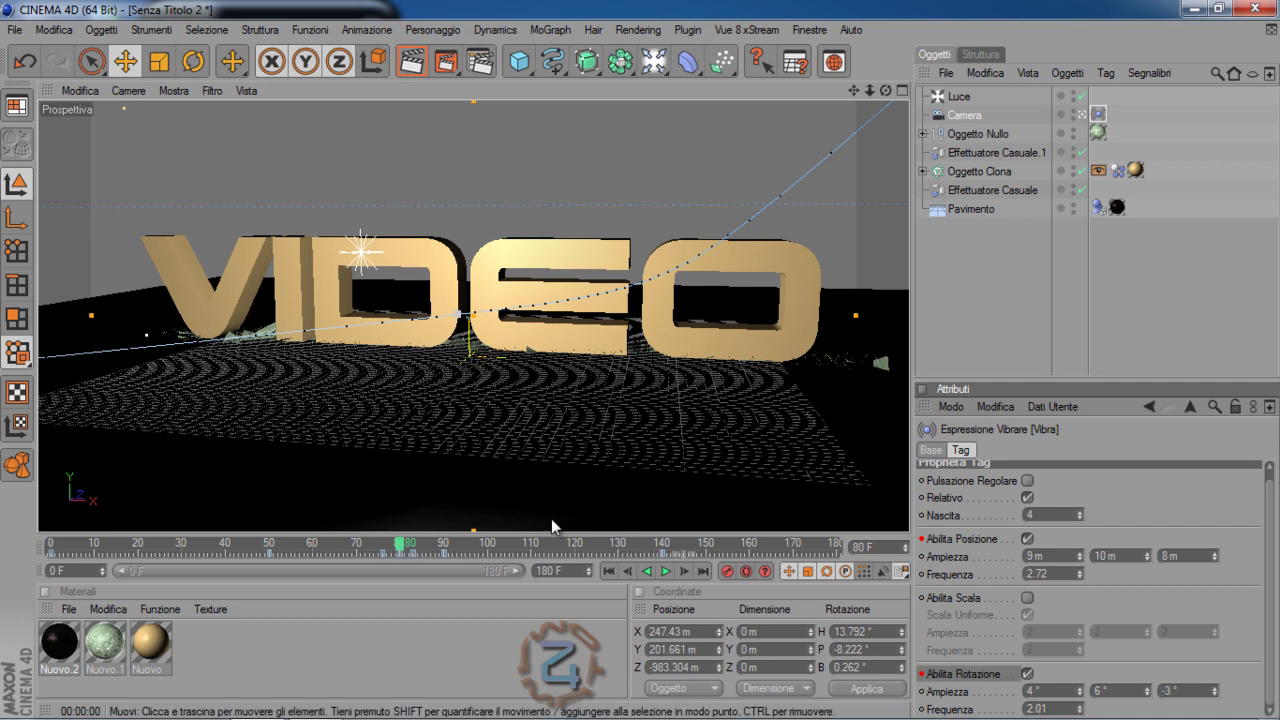
mouse_move(405, 545)
mouse_down()
mouse_move(441, 543)
mouse_move(413, 547)
mouse_up()
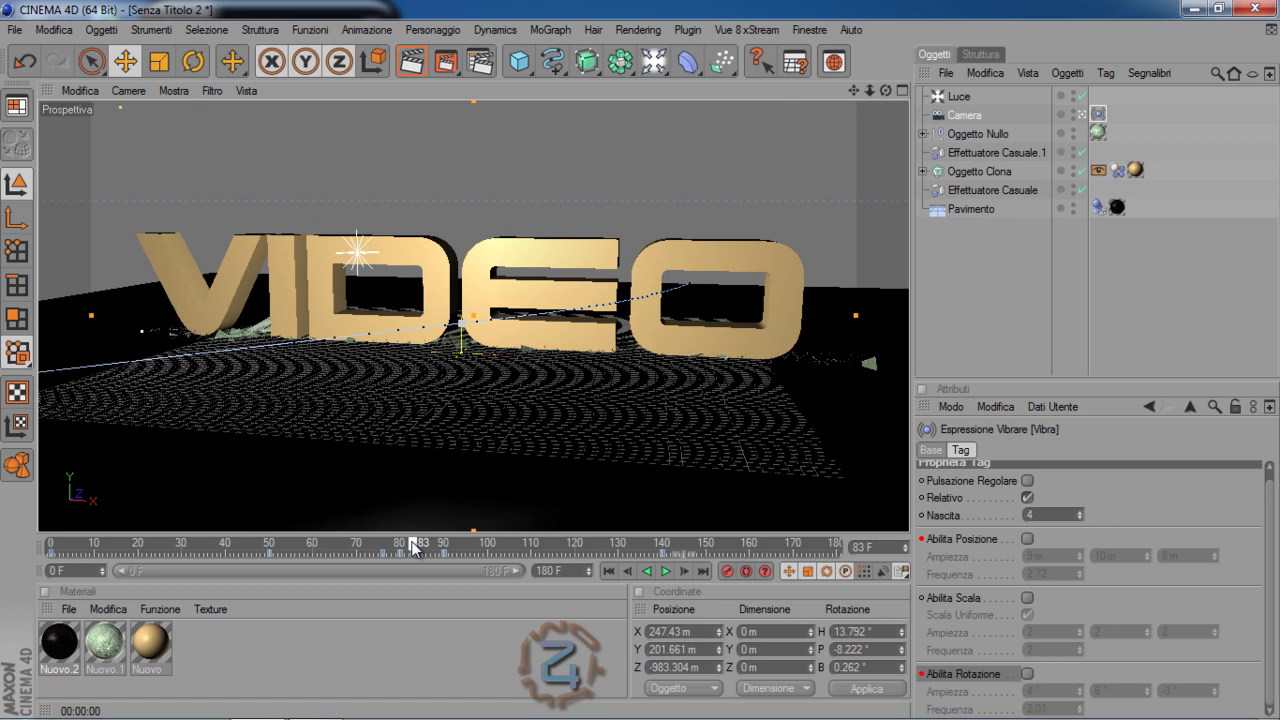
Rewind to frame 0 and play back the shaking camera over the MRTOMAS94 text.
mouse_move(413, 547)
mouse_down()
mouse_move(383, 547)
mouse_move(407, 553)
mouse_up()
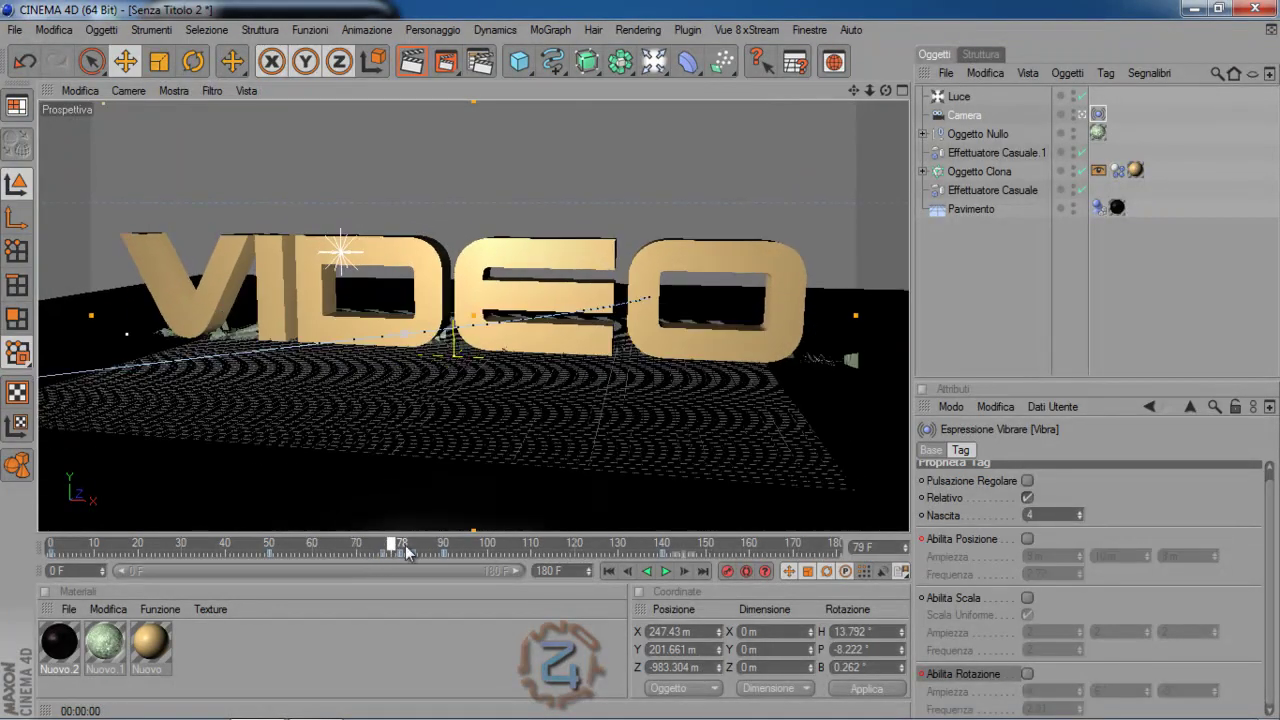
click(608, 571)
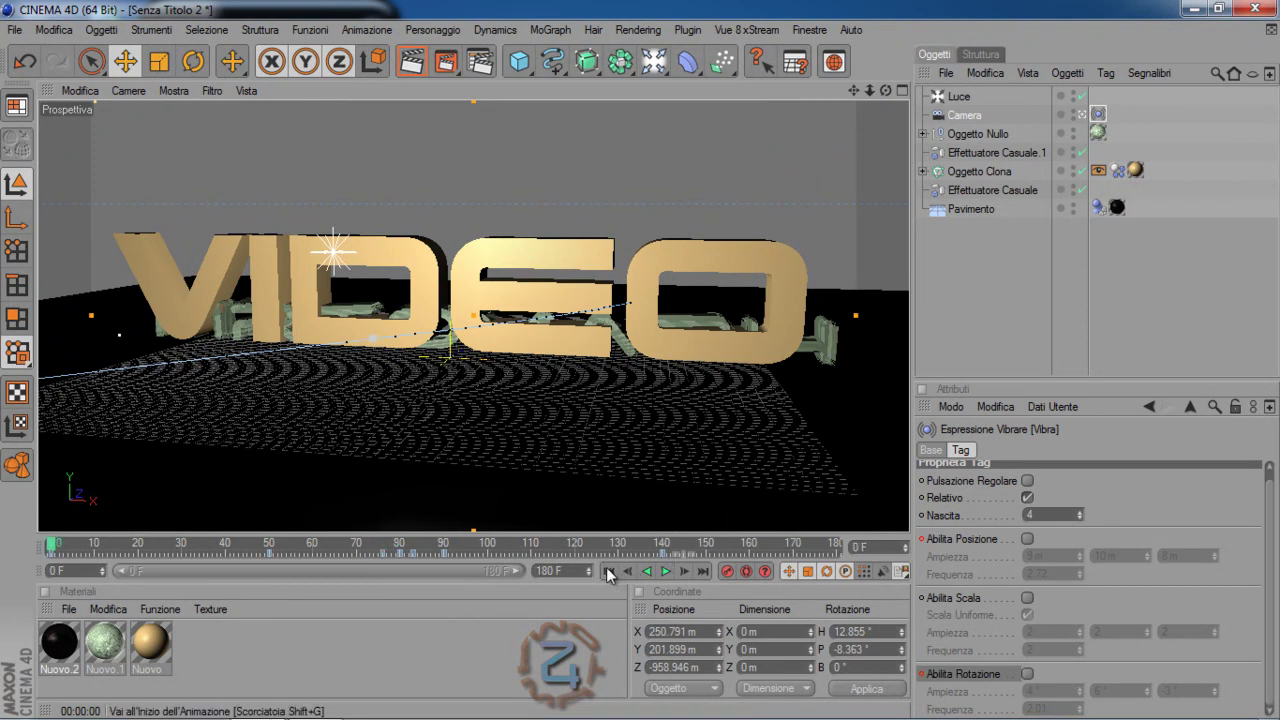
click(665, 572)
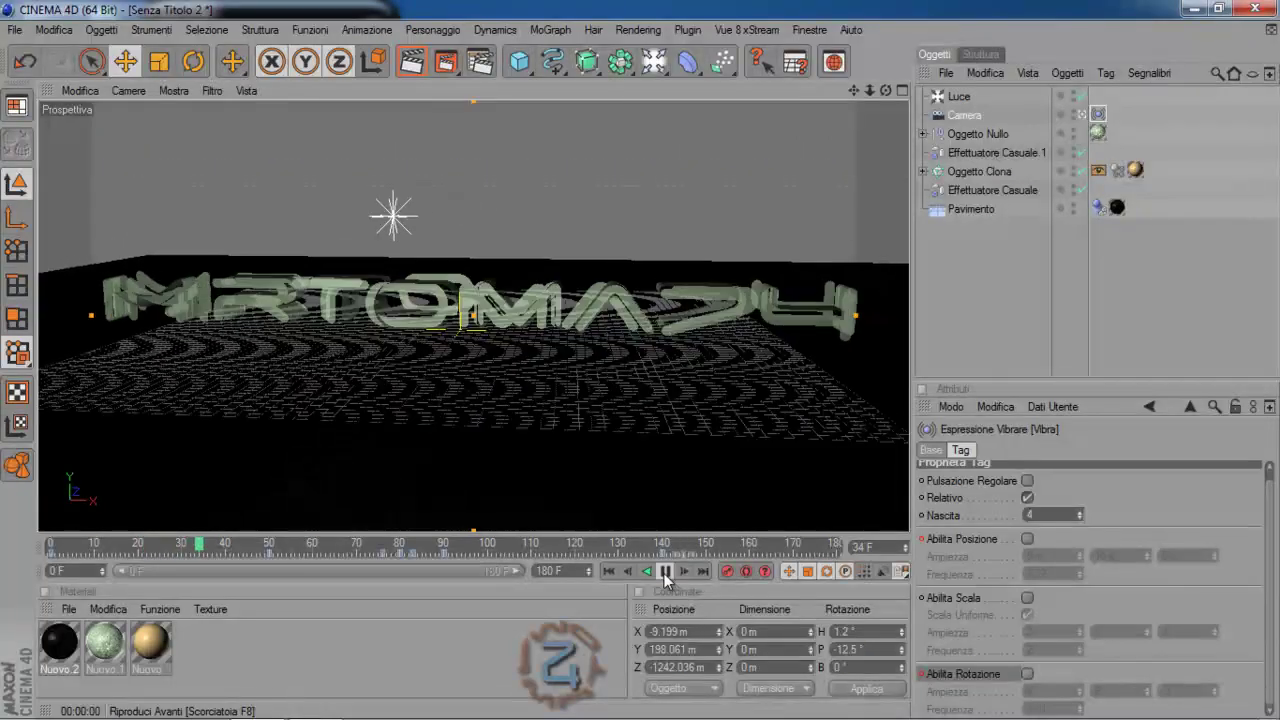